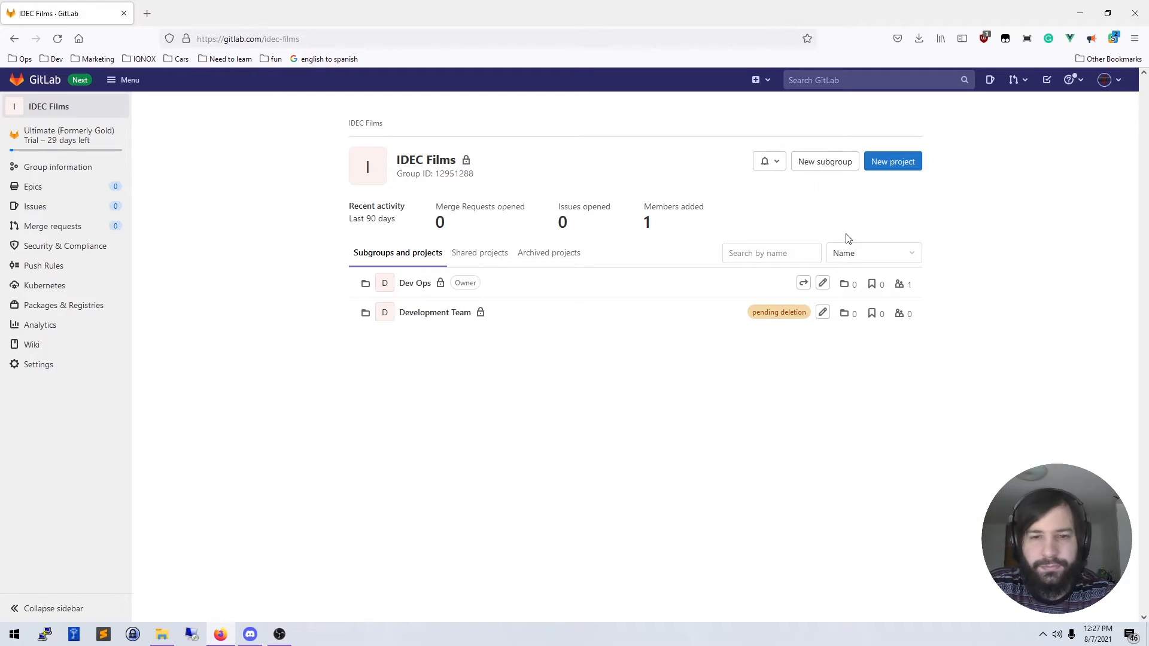
pyautogui.click(815, 170)
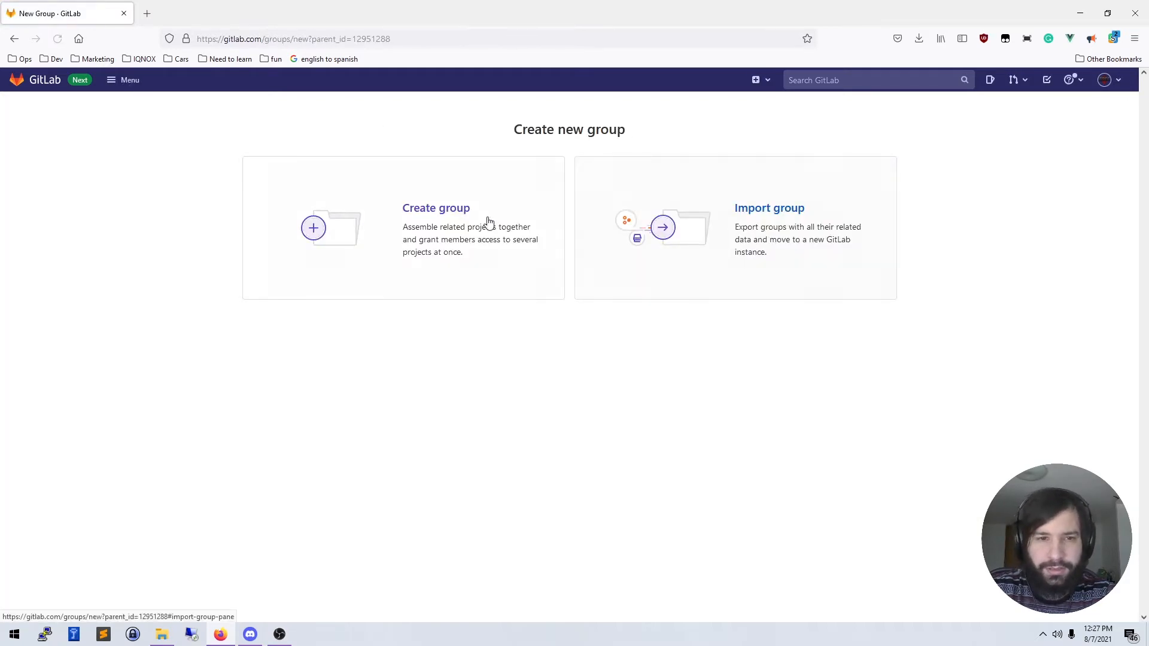
pyautogui.click(419, 213)
pyautogui.click(436, 158)
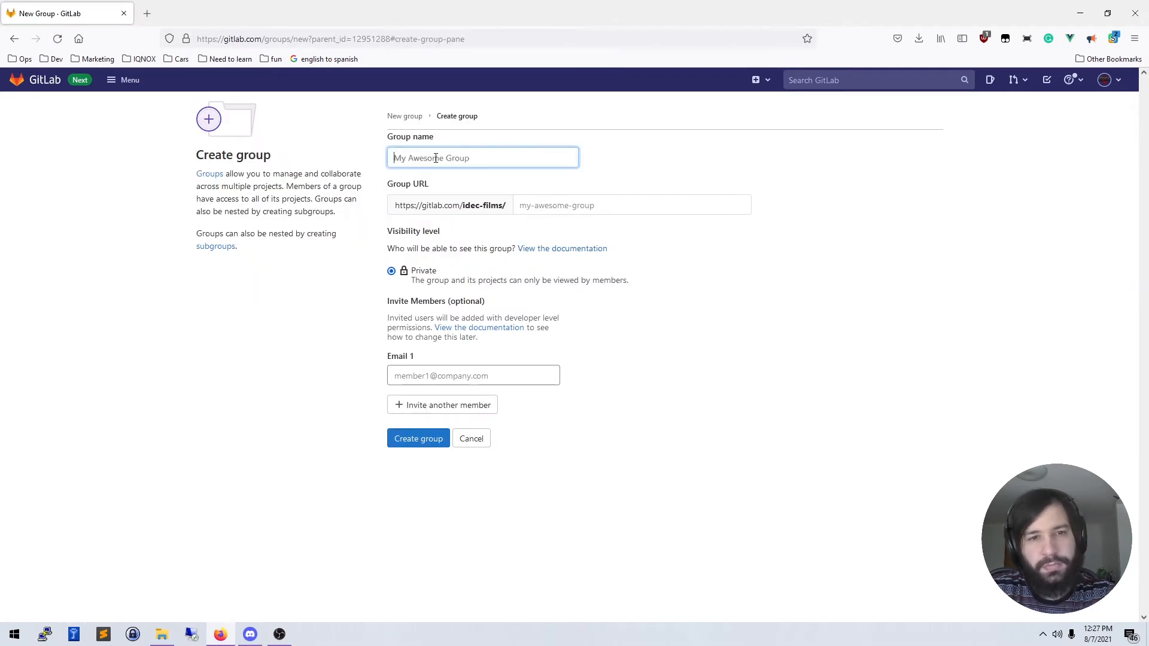
pyautogui.write('A')
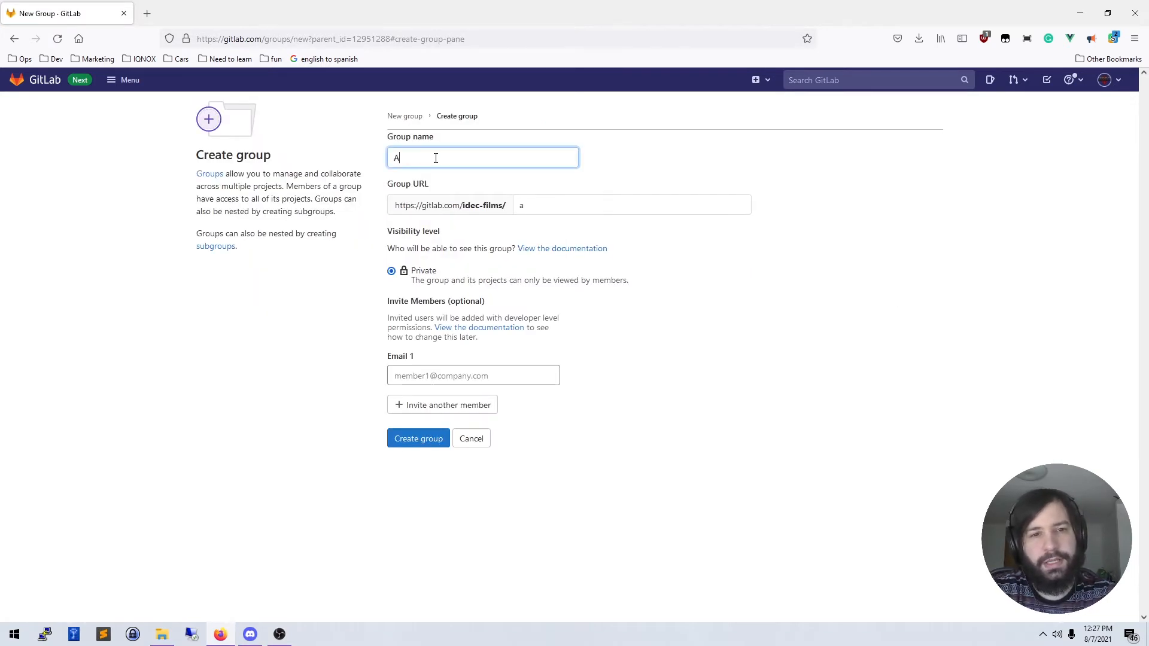
pyautogui.write('ccounting')
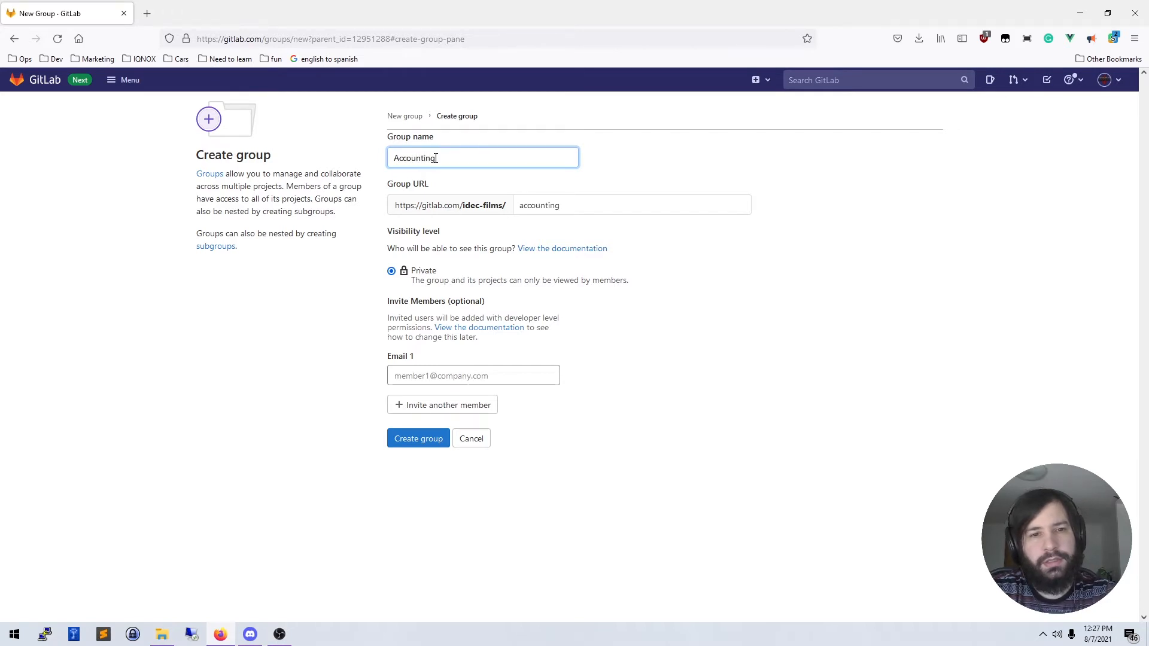
pyautogui.rightClick(456, 162)
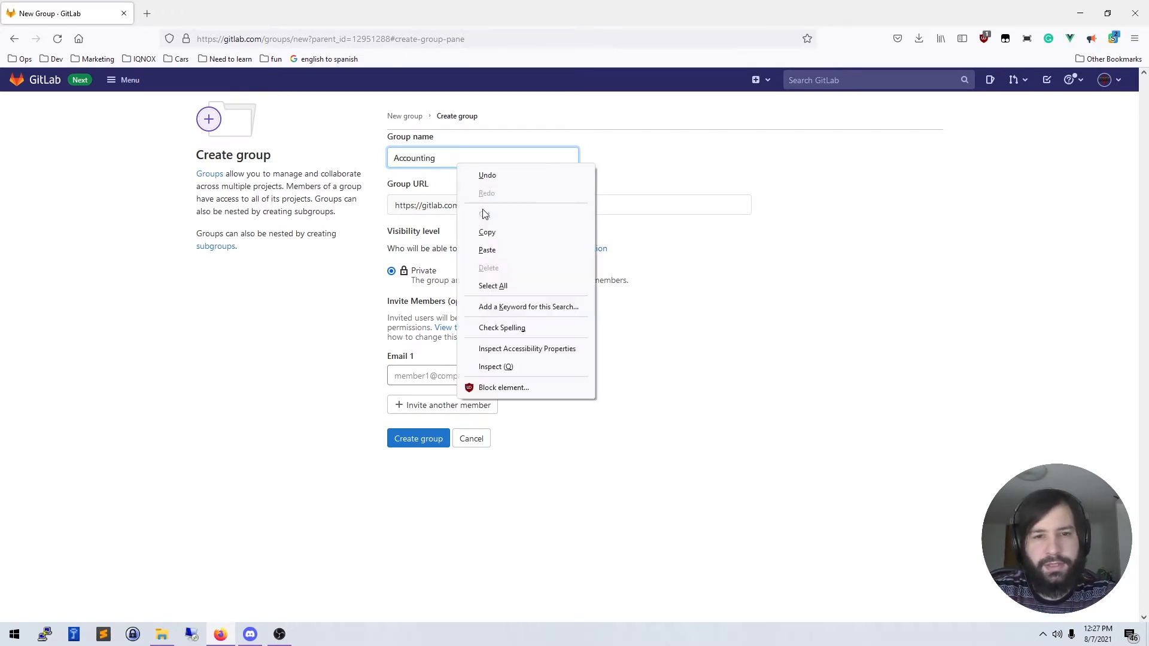
pyautogui.click(513, 328)
pyautogui.doubleClick(449, 162)
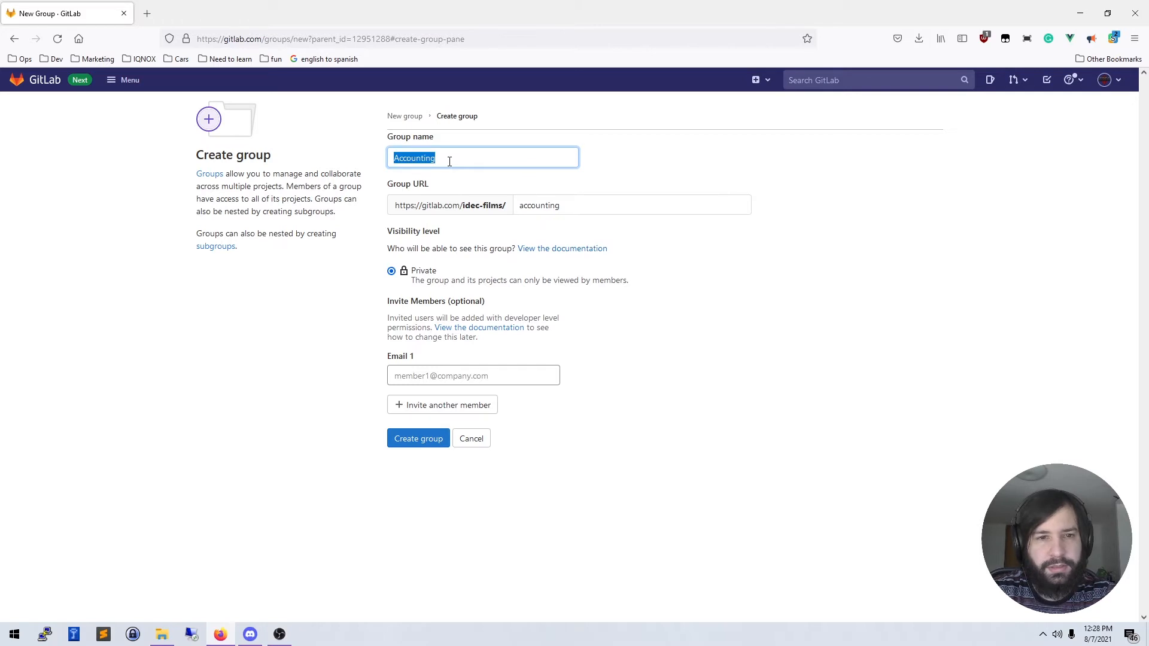
pyautogui.click(449, 162)
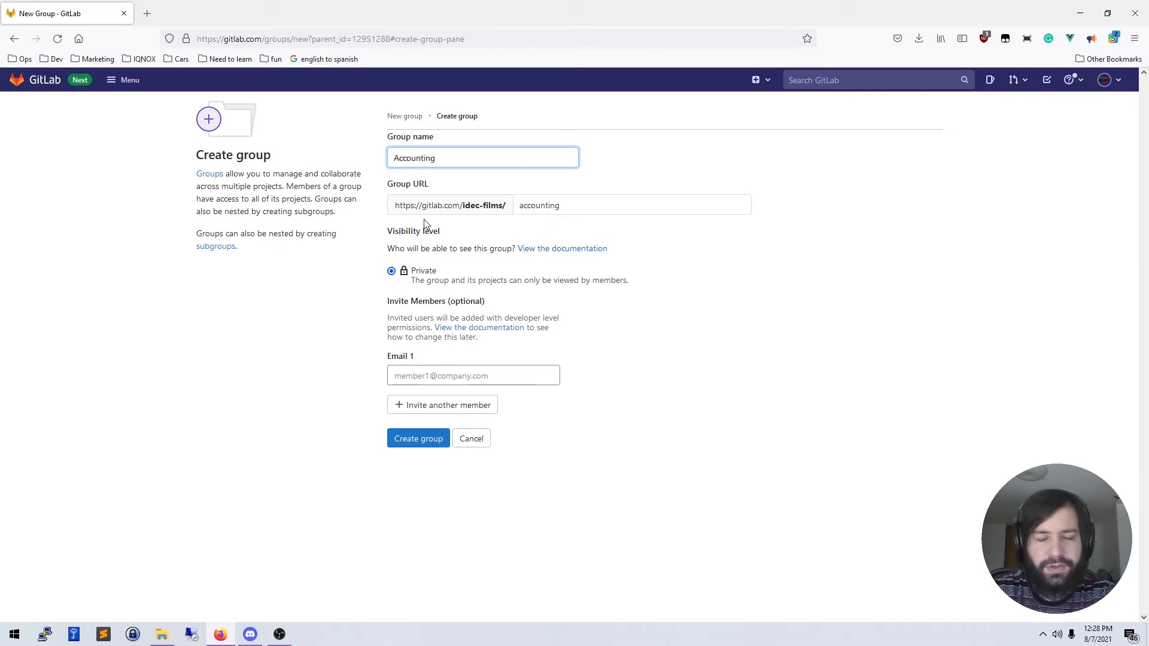
pyautogui.click(399, 376)
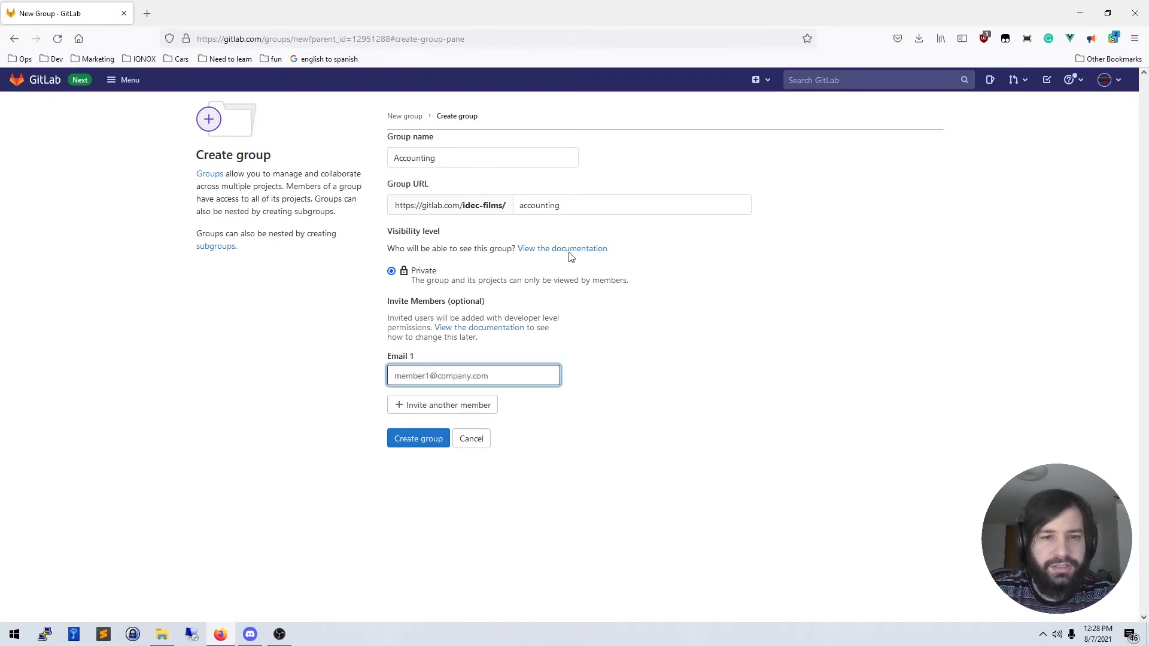
pyautogui.moveTo(388, 267); pyautogui.dragTo(508, 280)
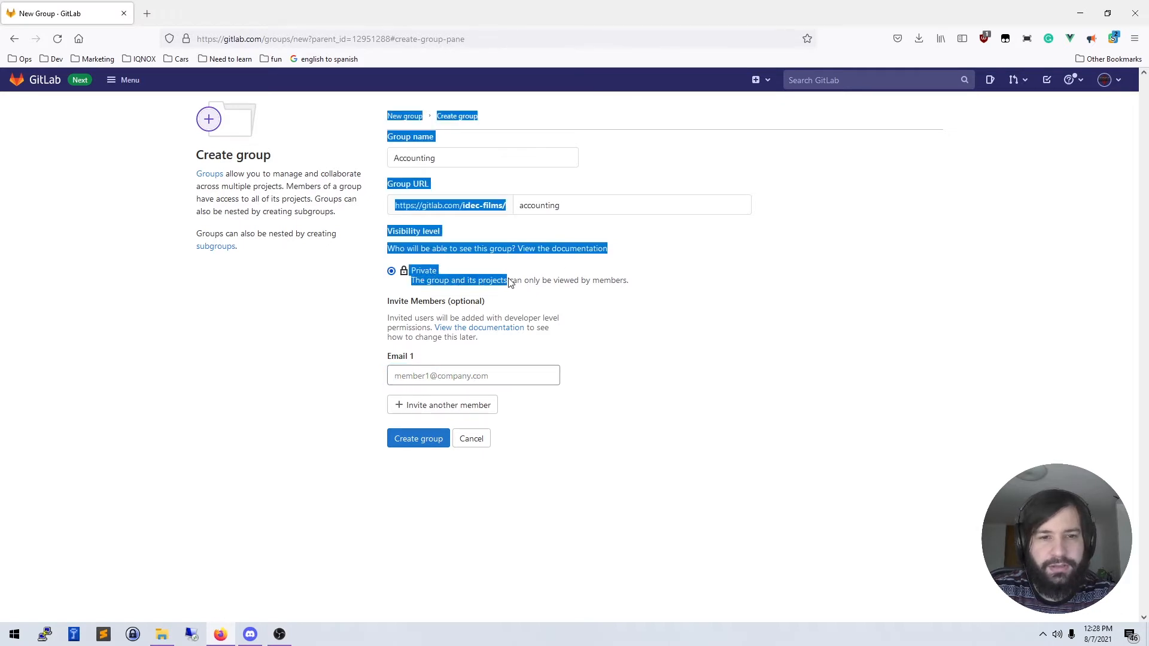
pyautogui.click(508, 280)
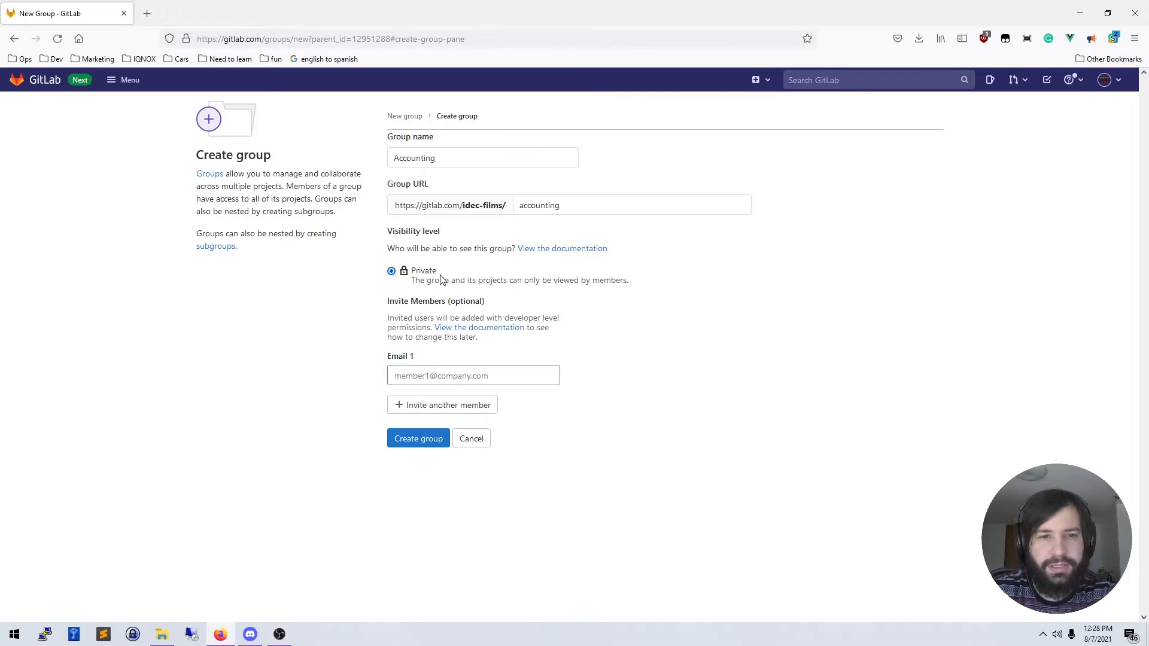
pyautogui.click(470, 442)
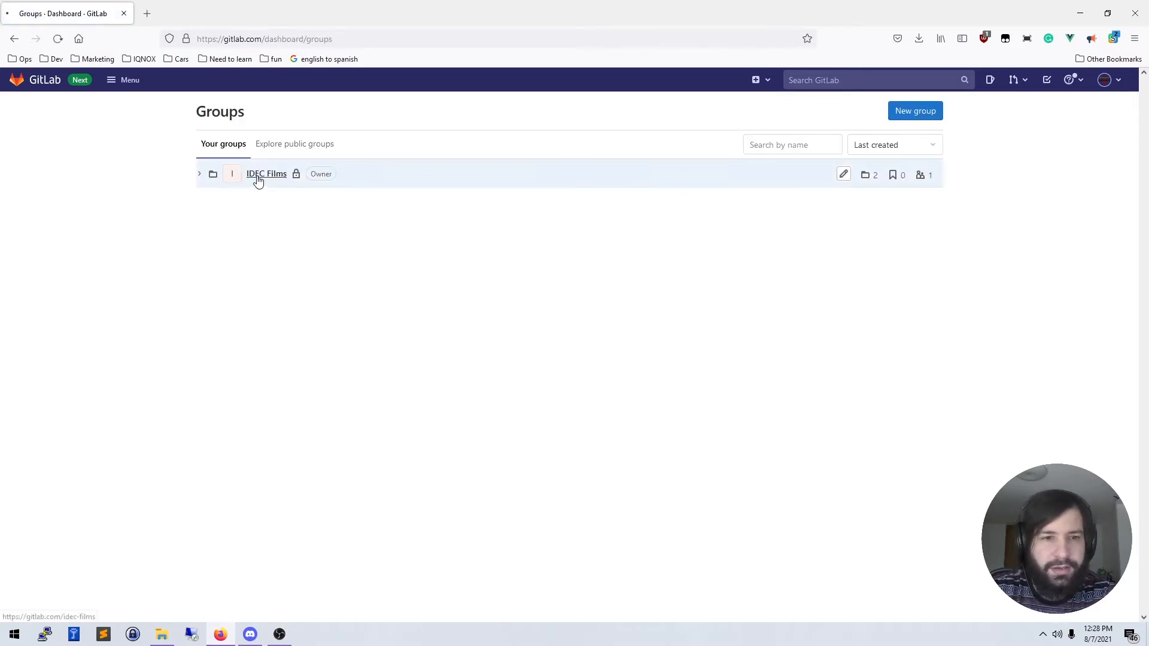
# Open the Dev Ops subgroup of IDEC Films and start a new blank project in it.
pyautogui.click(258, 179)
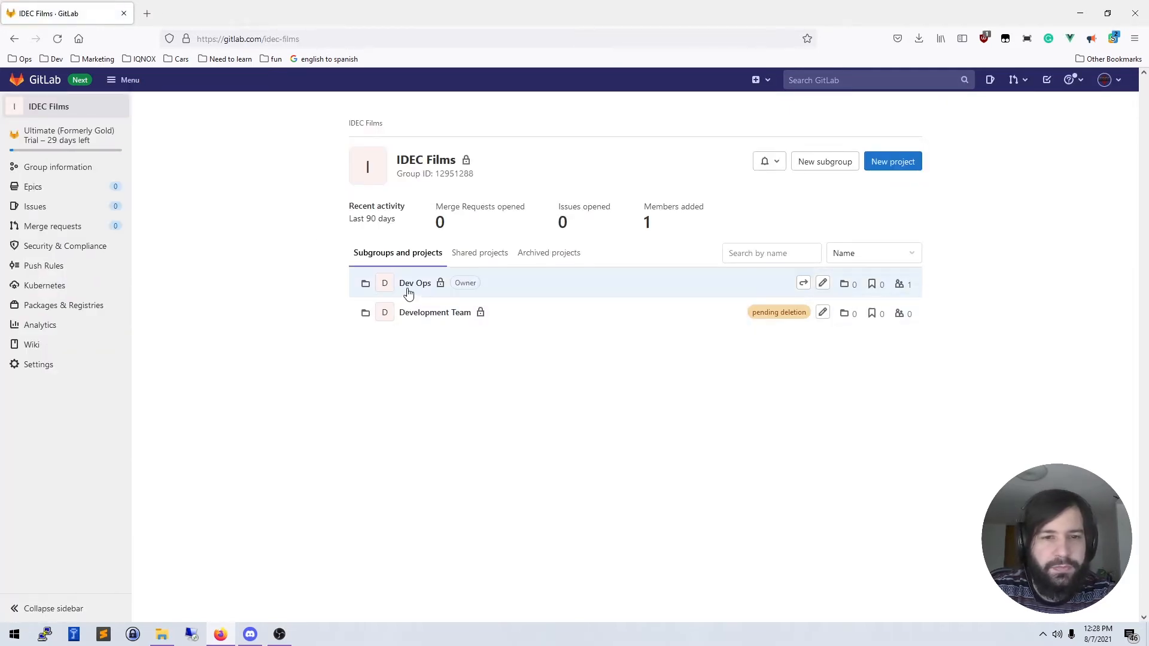
pyautogui.click(408, 290)
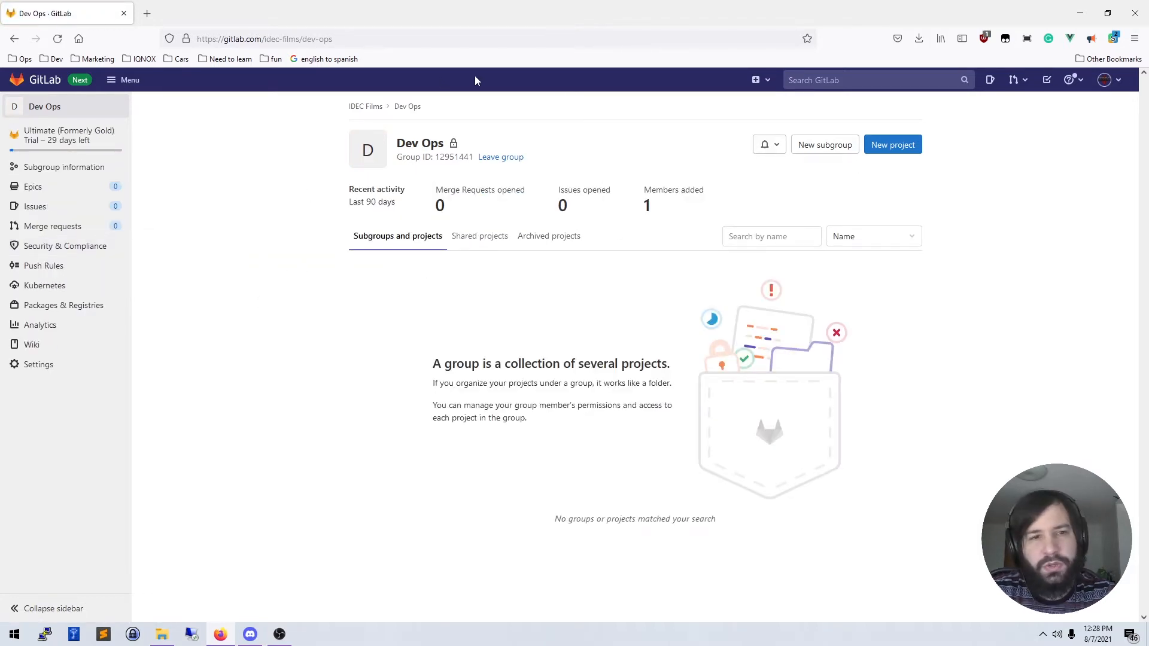
pyautogui.click(890, 157)
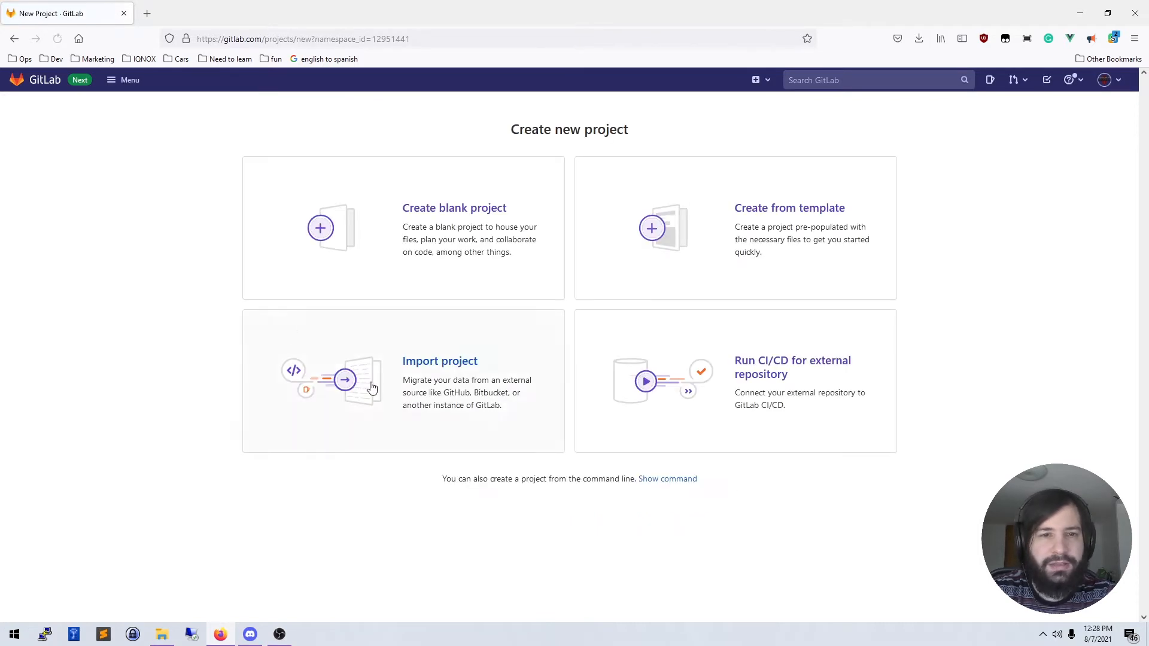
pyautogui.click(437, 205)
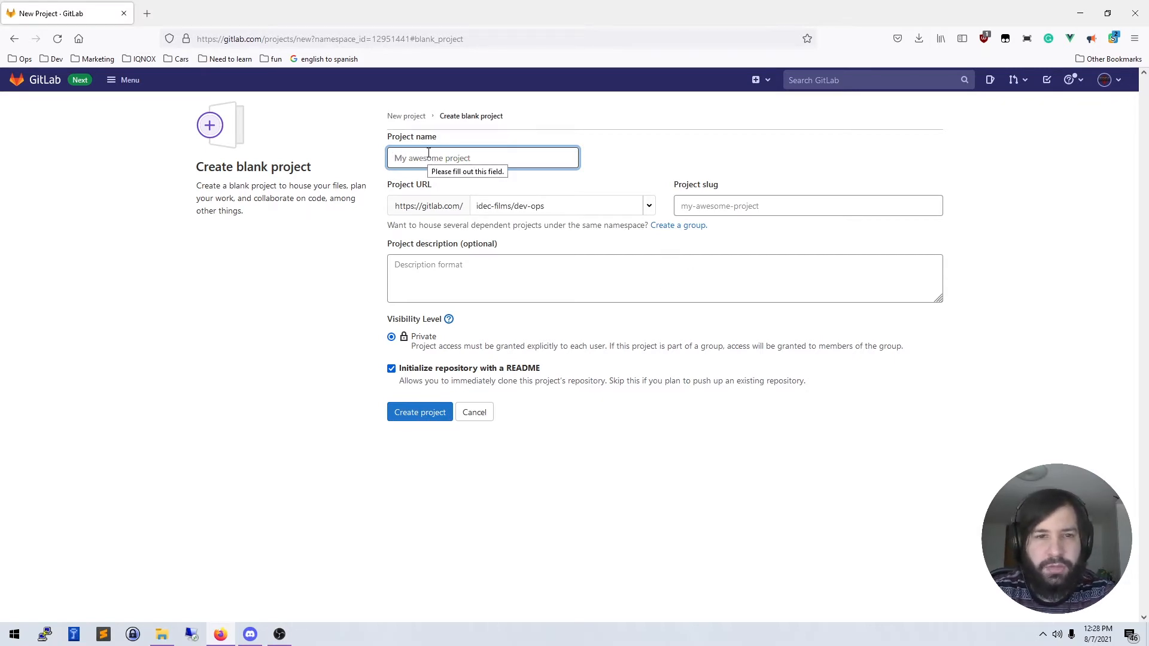
# Name the project math-demo and check the available namespaces, keeping idec-films/dev-ops and an empty description.
pyautogui.click(429, 155)
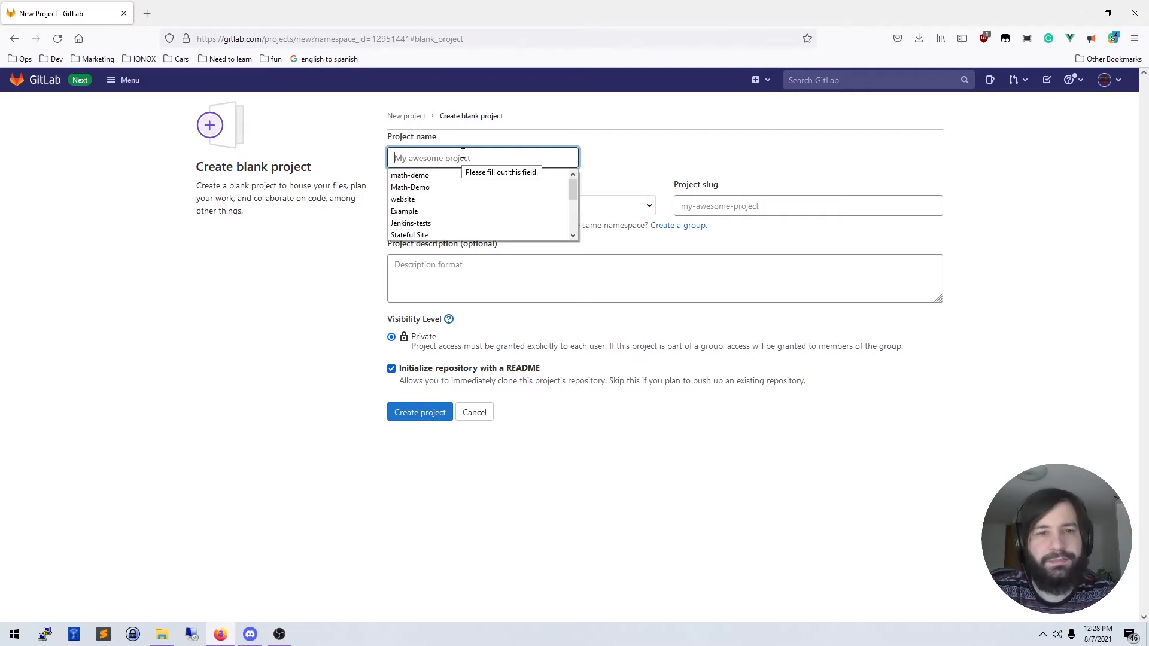
pyautogui.press('Down')
pyautogui.press('Return')
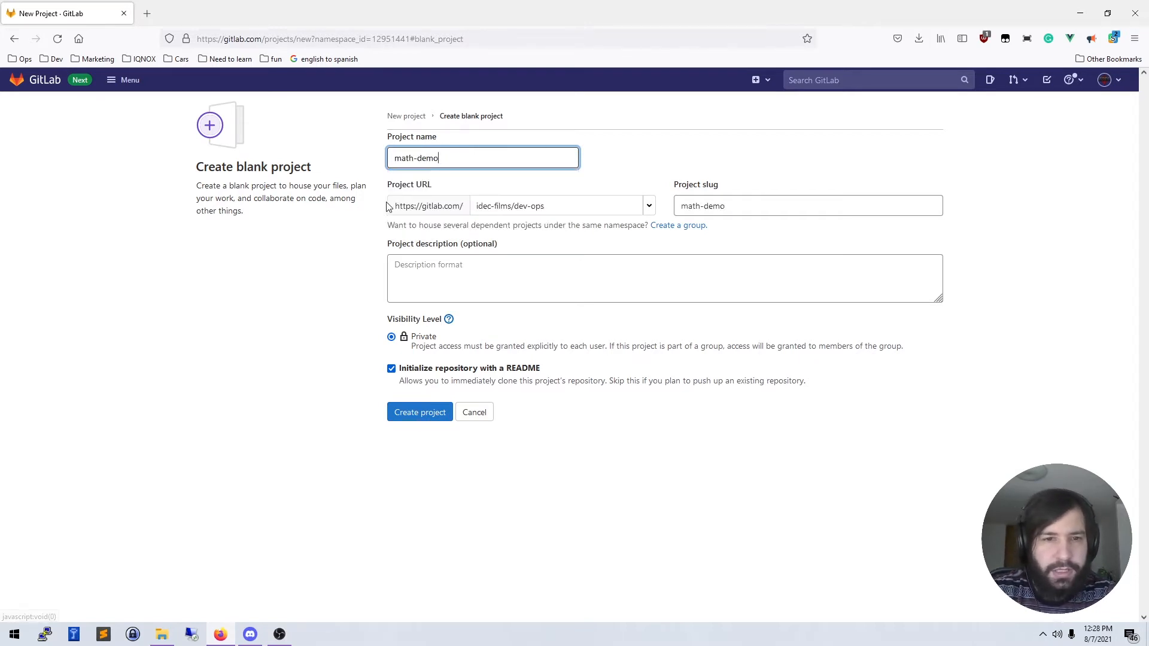
pyautogui.click(541, 212)
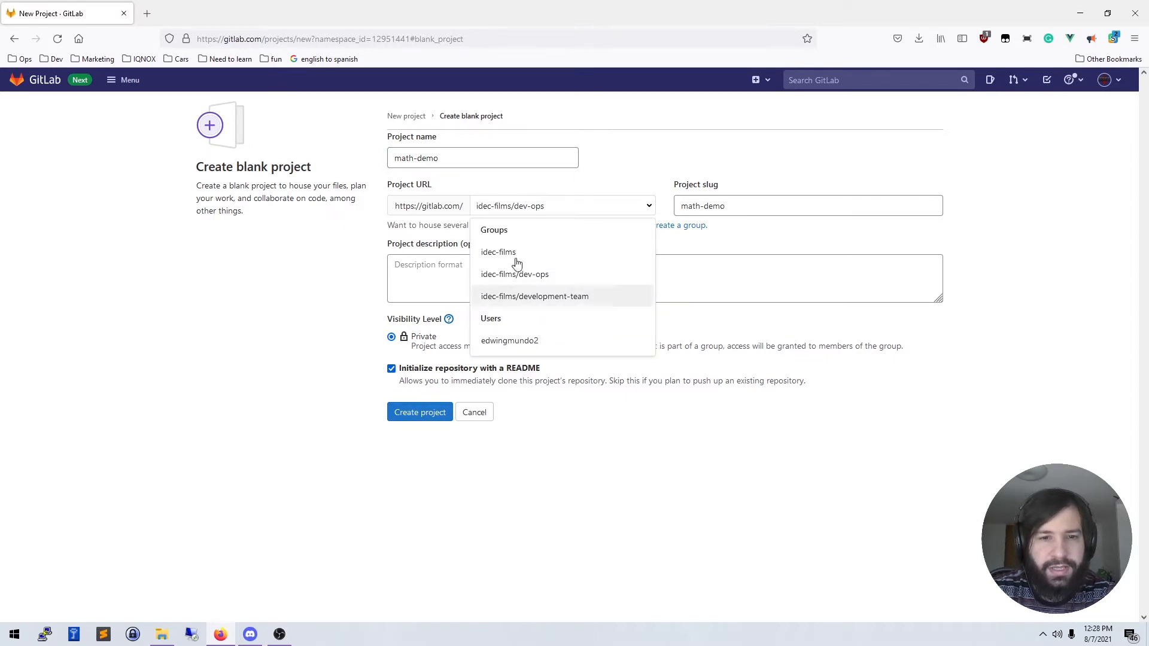
pyautogui.click(350, 222)
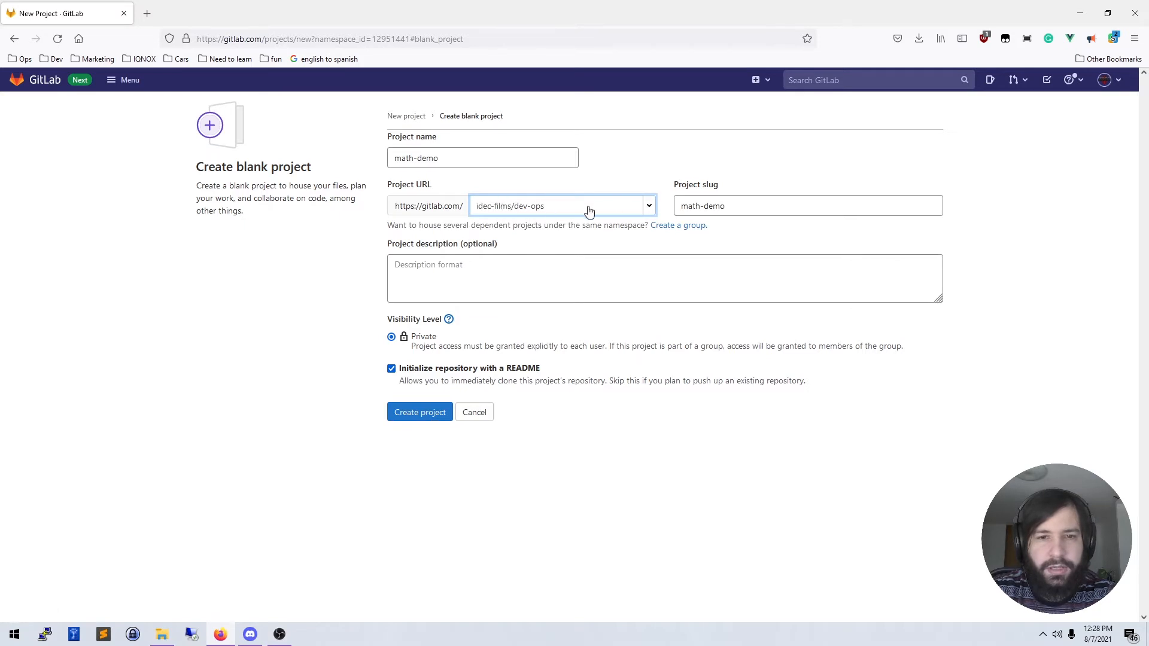
pyautogui.click(425, 267)
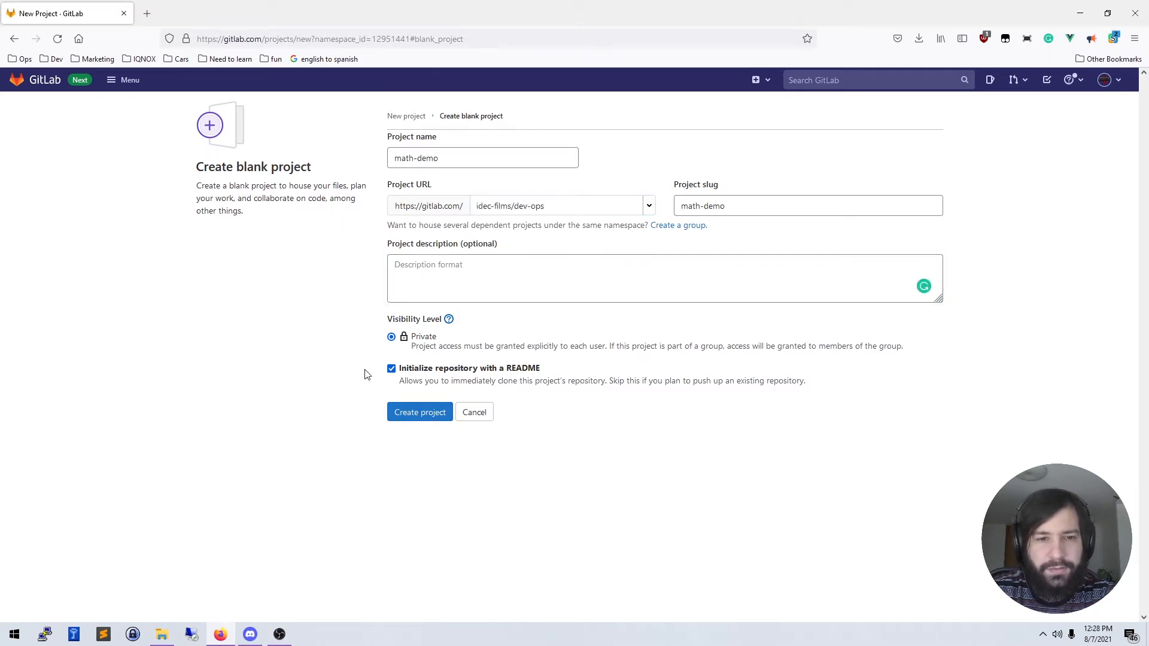
# Turn off initializing the repository with a README and create the project.
pyautogui.click(391, 368)
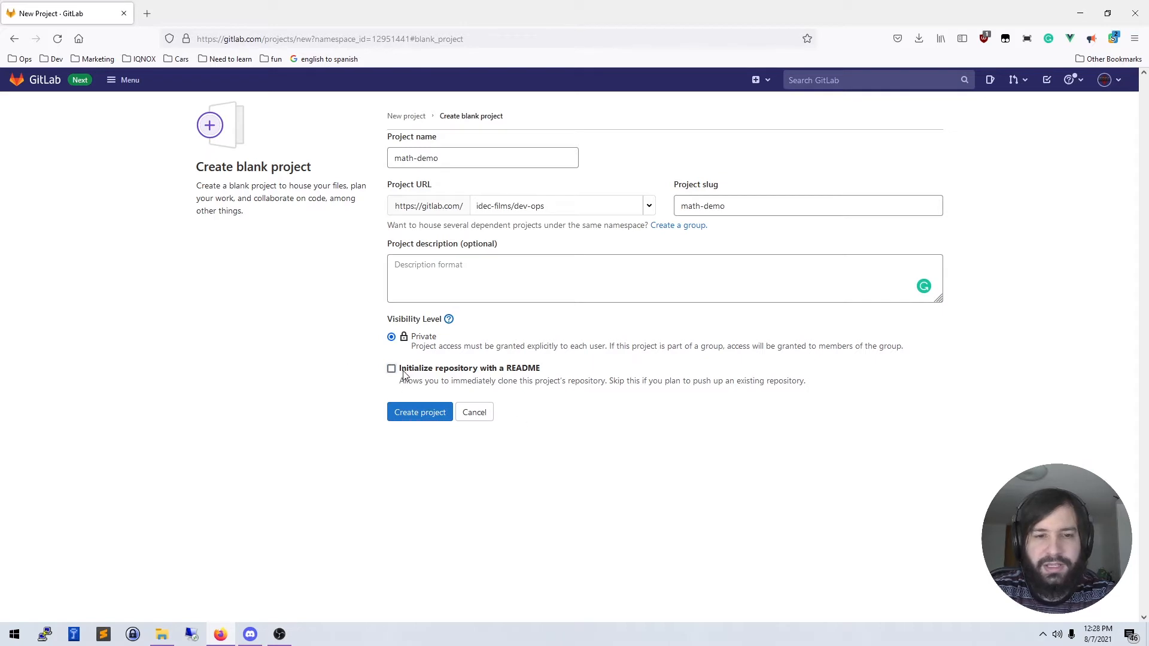
pyautogui.moveTo(403, 371)
pyautogui.mouseDown()
pyautogui.moveTo(554, 371)
pyautogui.moveTo(416, 371)
pyautogui.mouseUp()
pyautogui.click(554, 371)
pyautogui.click(388, 370)
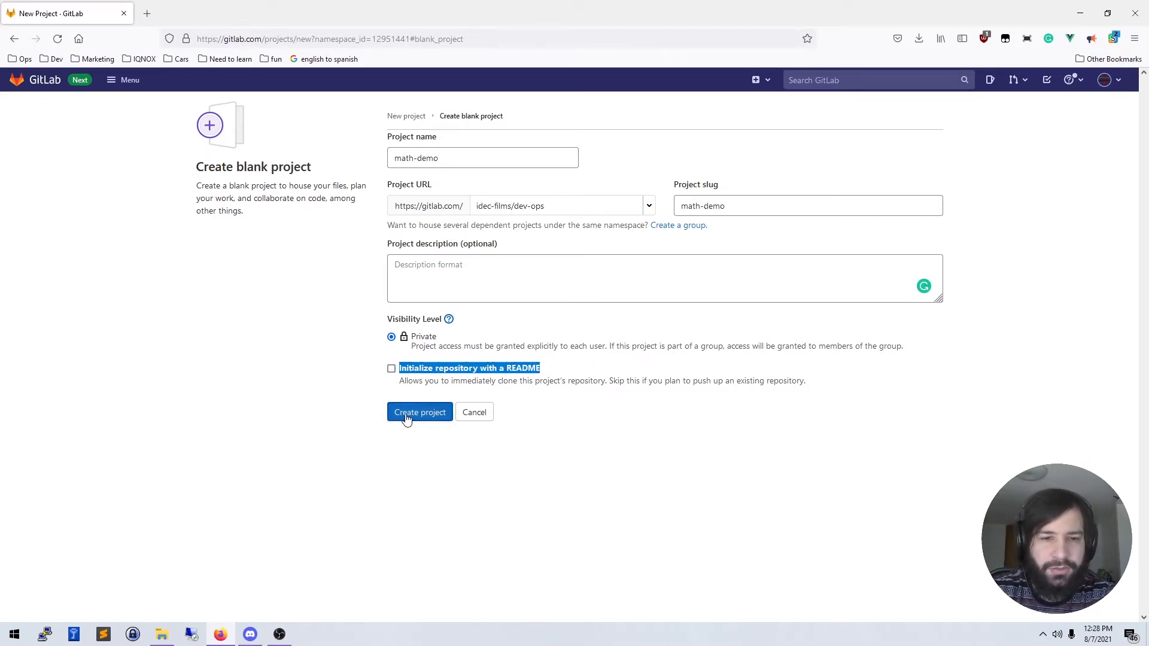
pyautogui.click(293, 401)
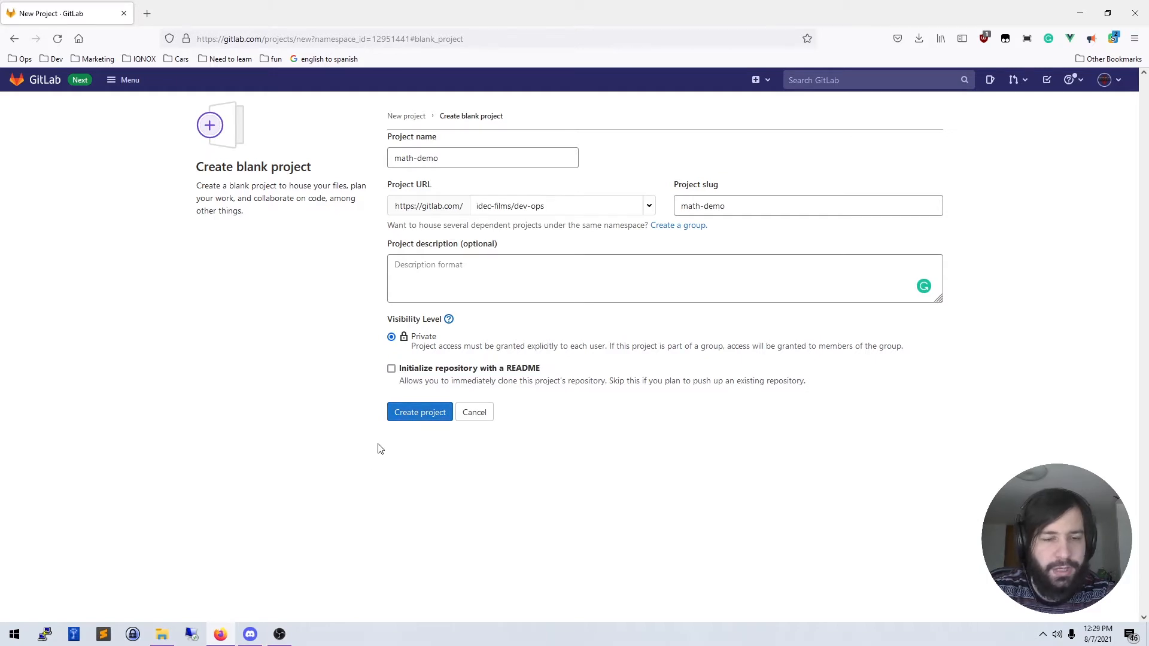
pyautogui.click(406, 420)
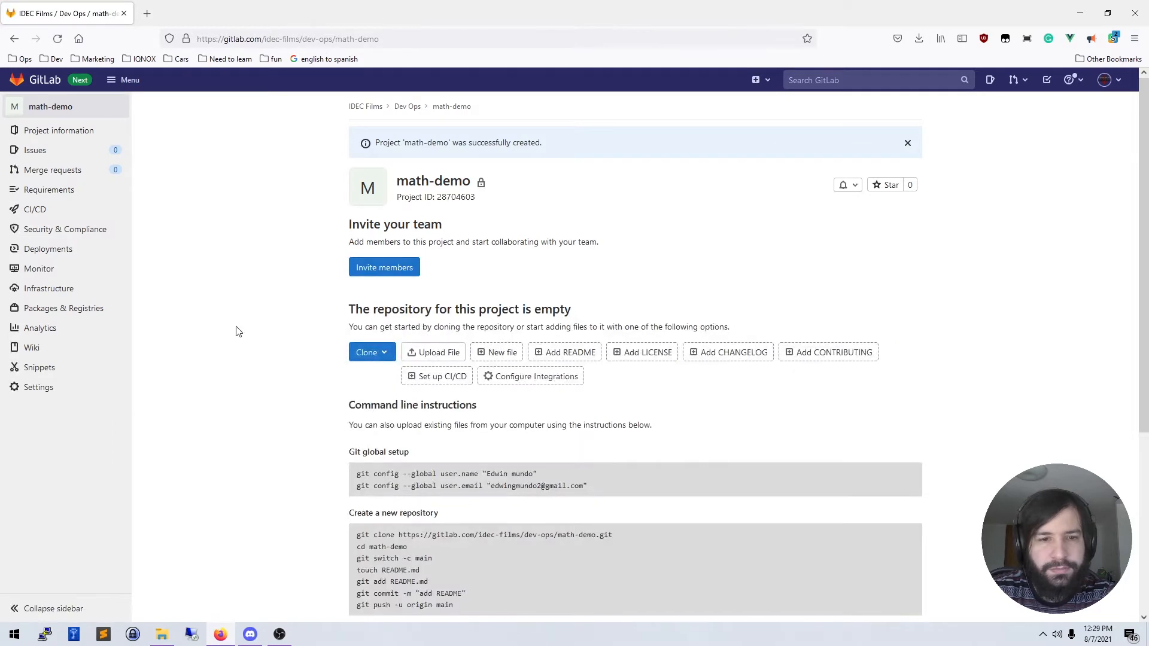
# Examine the command line instructions for Git global setup, creating a repository, and pushing an existing folder or repository.
pyautogui.scroll(-5, 245, 328)
pyautogui.scroll(4, 222, 302)
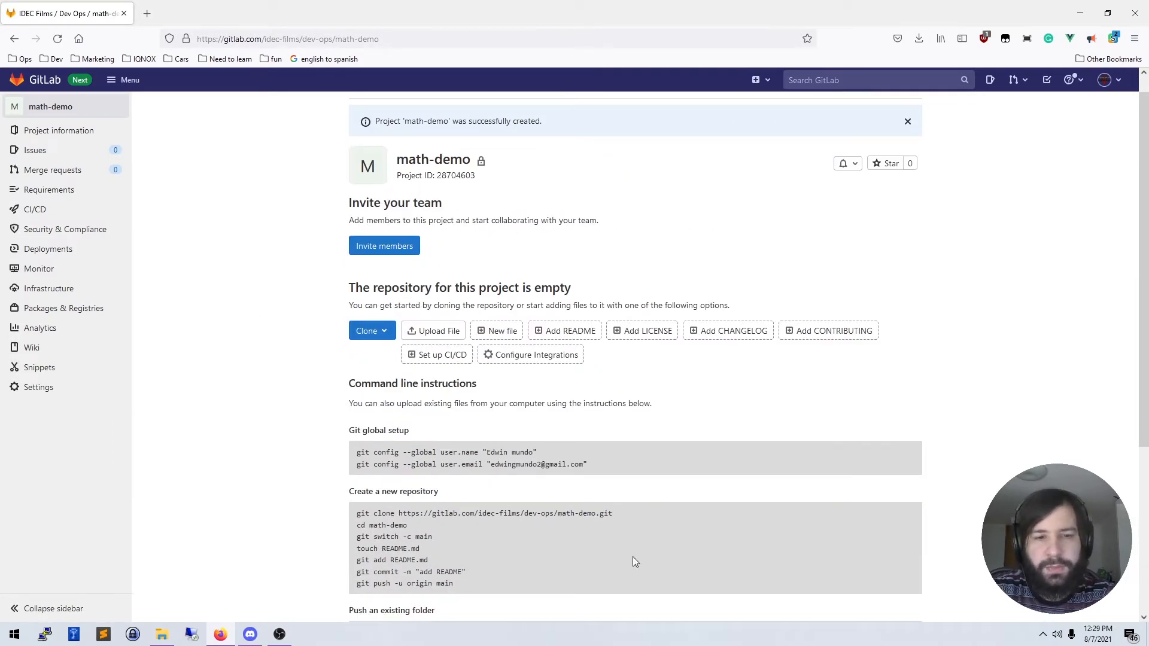
pyautogui.scroll(-3, 725, 503)
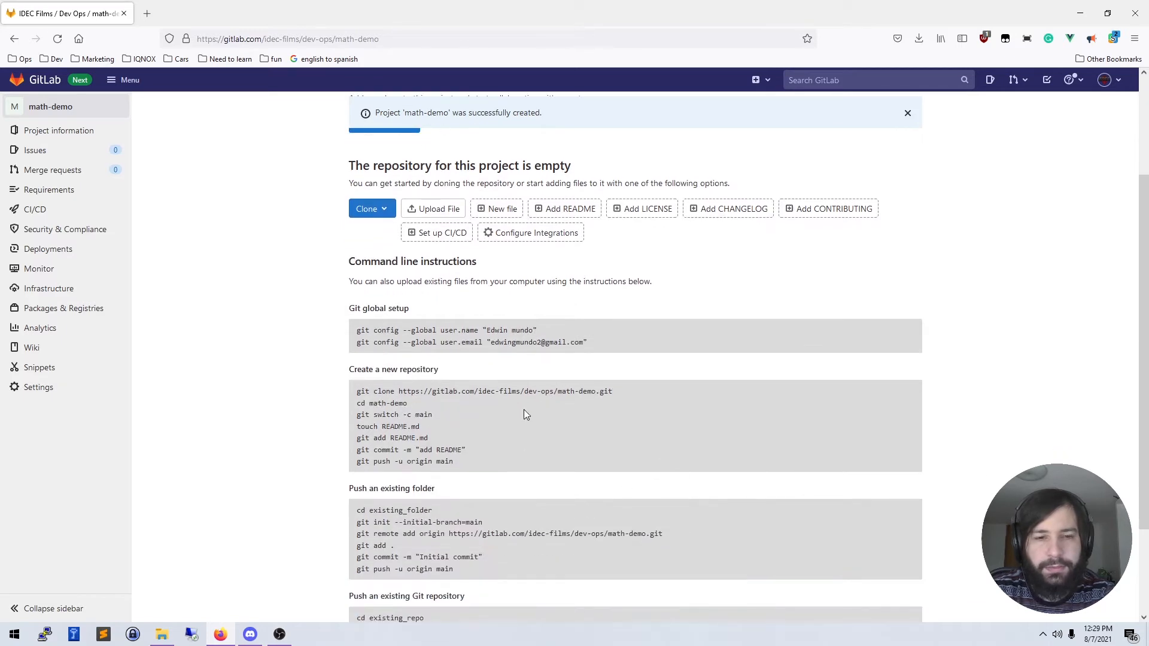
pyautogui.moveTo(346, 307); pyautogui.dragTo(508, 543)
pyautogui.scroll(-3, 611, 483)
pyautogui.click(508, 543)
pyautogui.scroll(2, 572, 563)
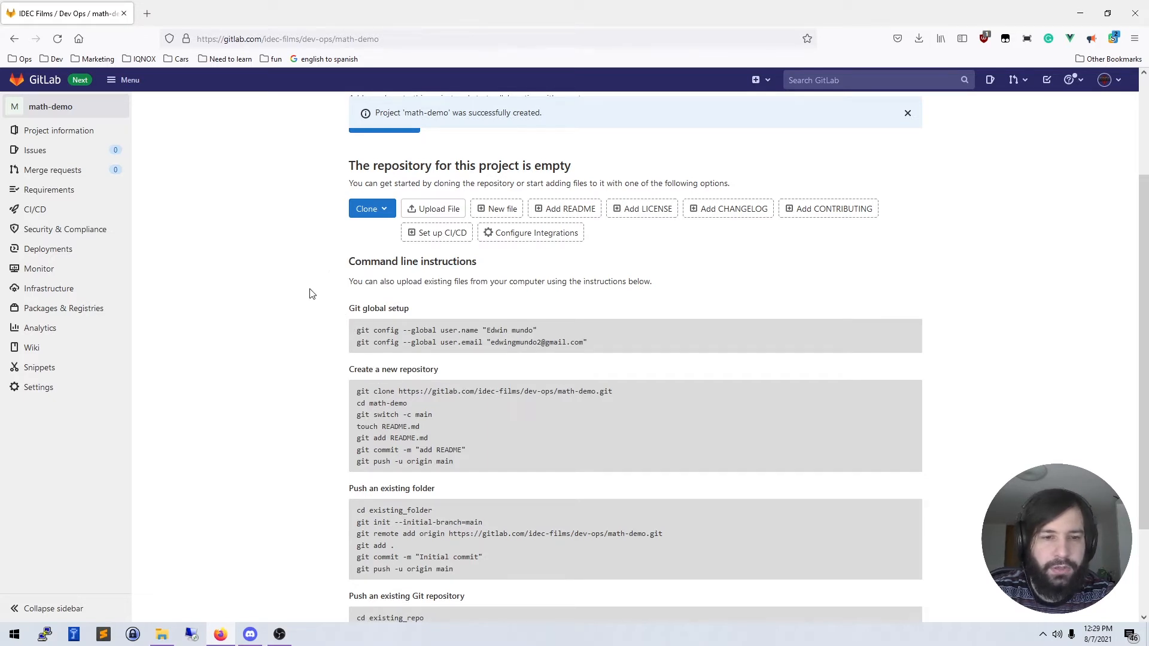
pyautogui.moveTo(306, 279); pyautogui.dragTo(617, 432)
pyautogui.click(617, 432)
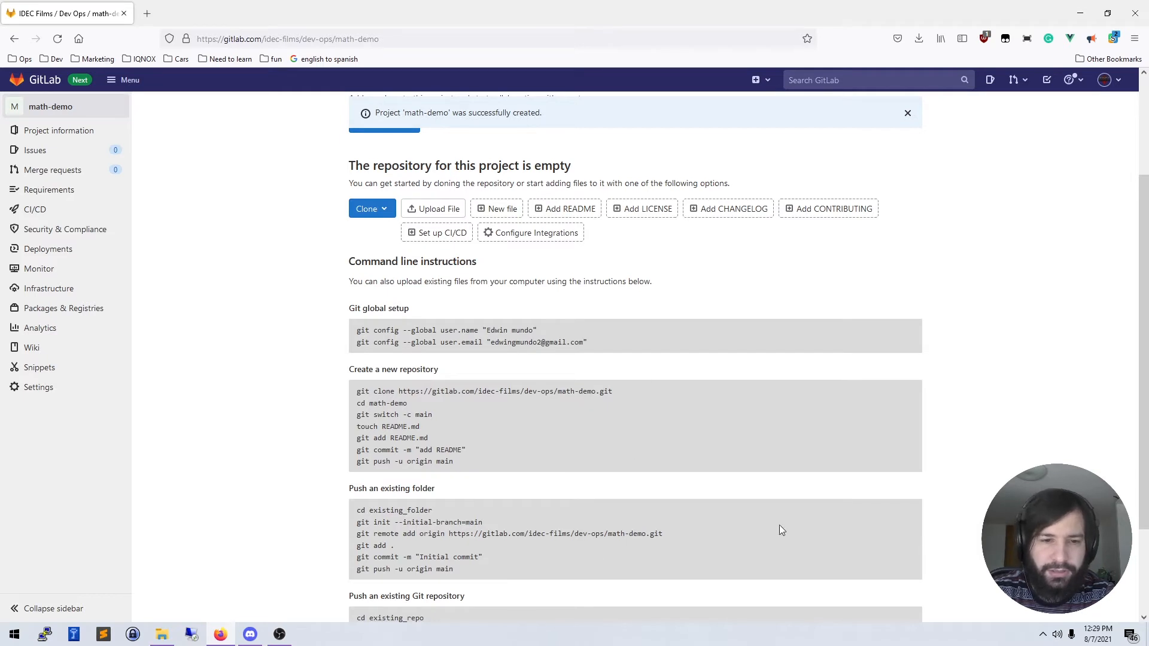
pyautogui.scroll(-2, 332, 360)
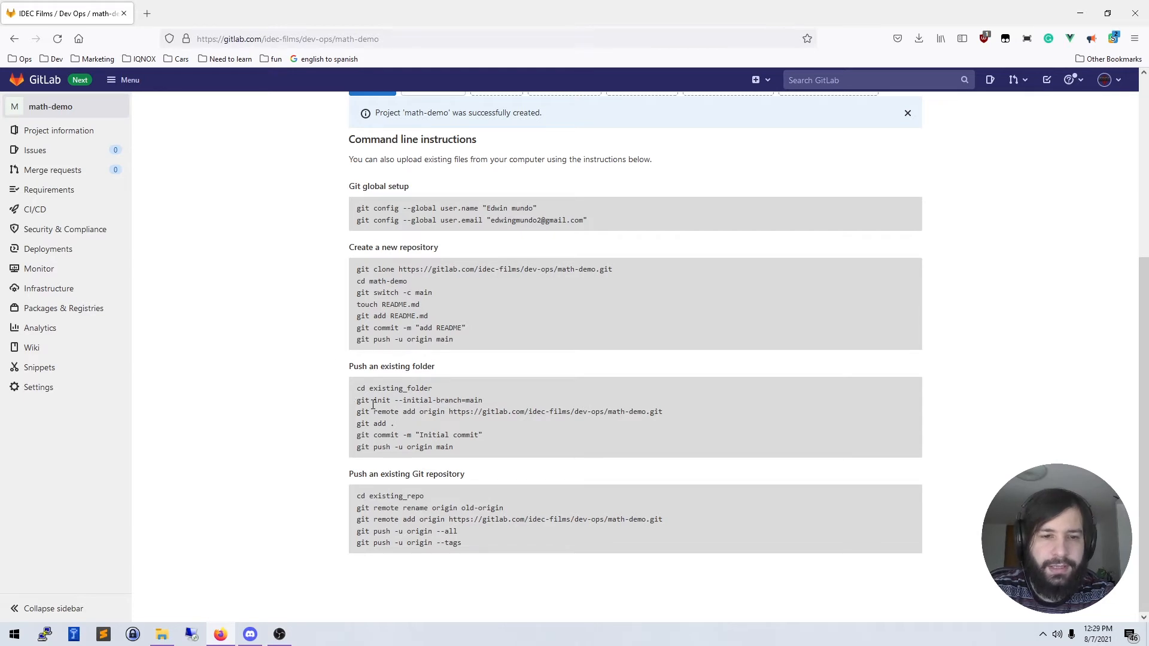
pyautogui.scroll(5, 372, 405)
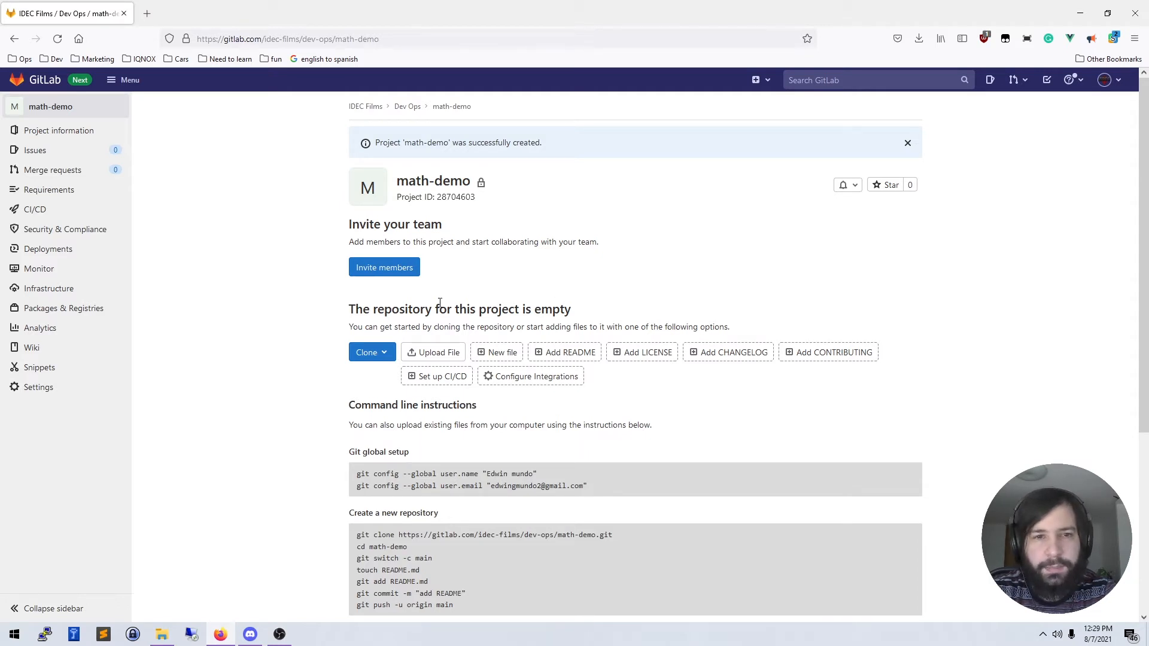
# Star the math-demo project and look over its command line instructions again.
pyautogui.click(889, 187)
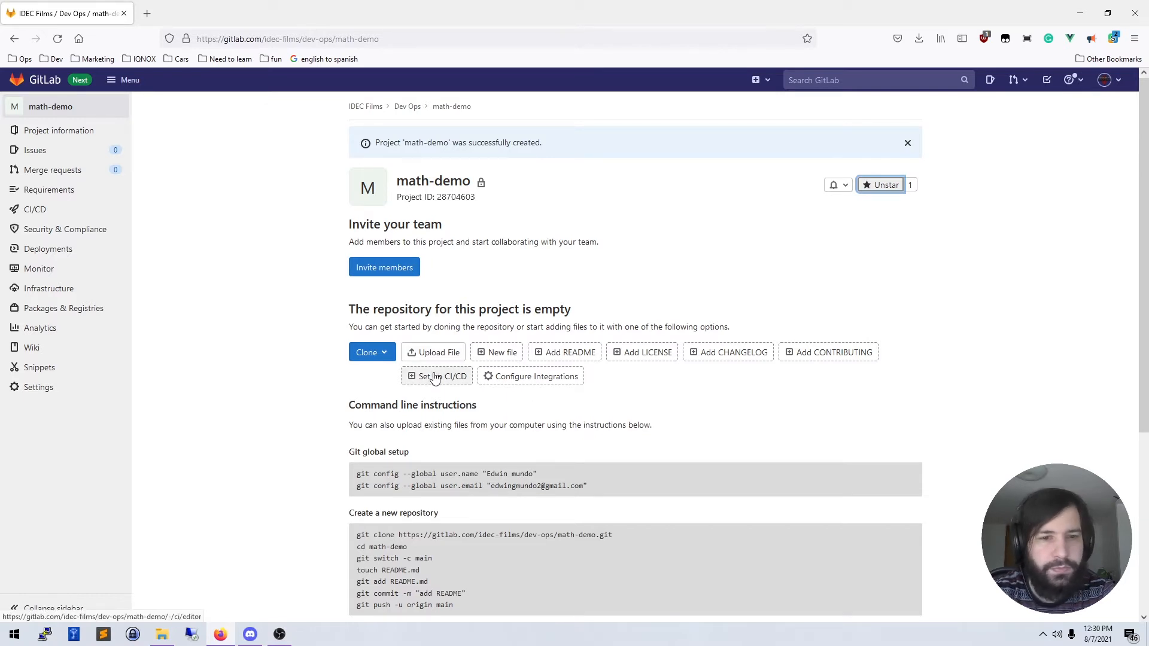
pyautogui.scroll(-3, 335, 367)
pyautogui.scroll(-1, 335, 367)
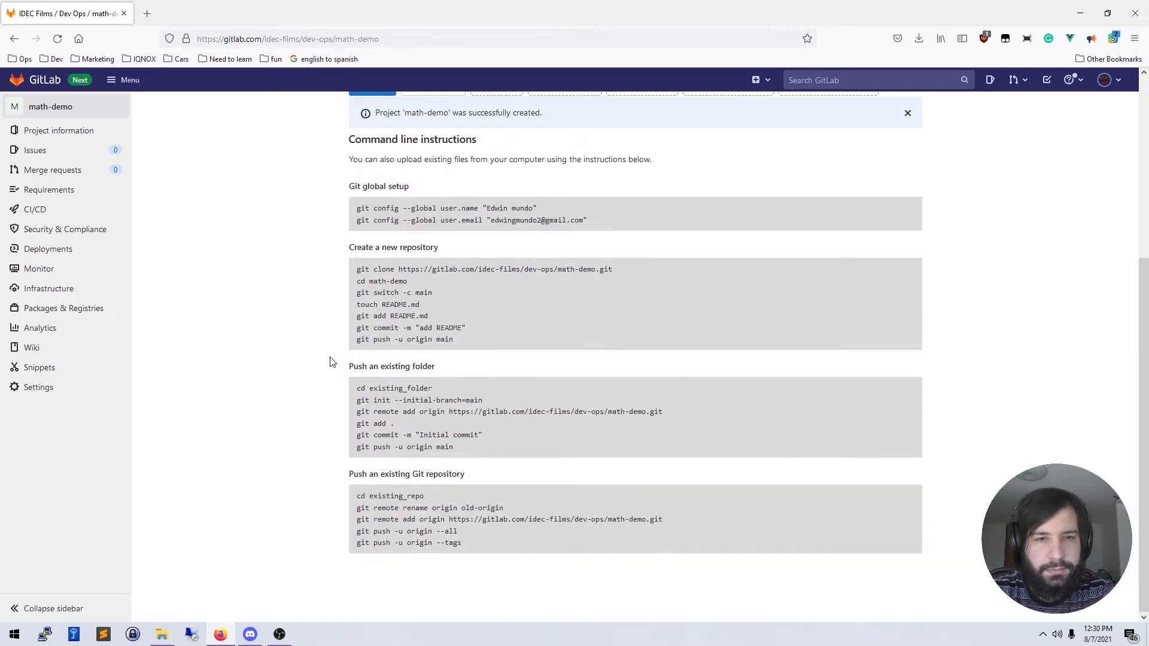
pyautogui.scroll(5, 329, 359)
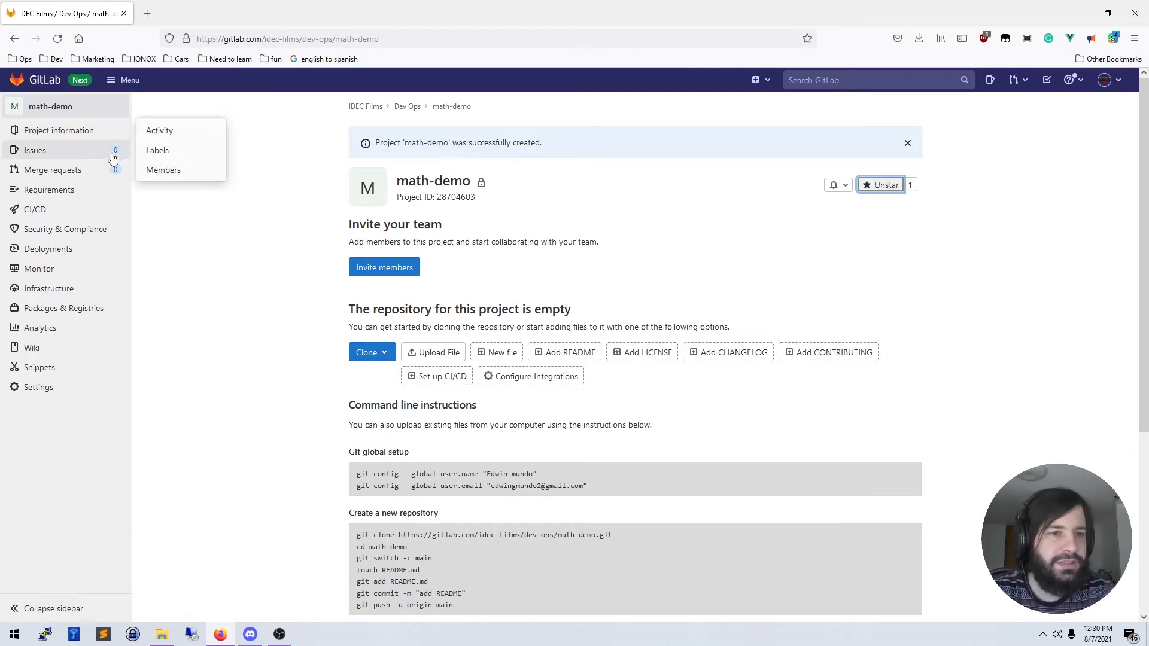
# Open the issue list of the math-demo project.
pyautogui.moveTo(68, 157)
pyautogui.click(66, 156)
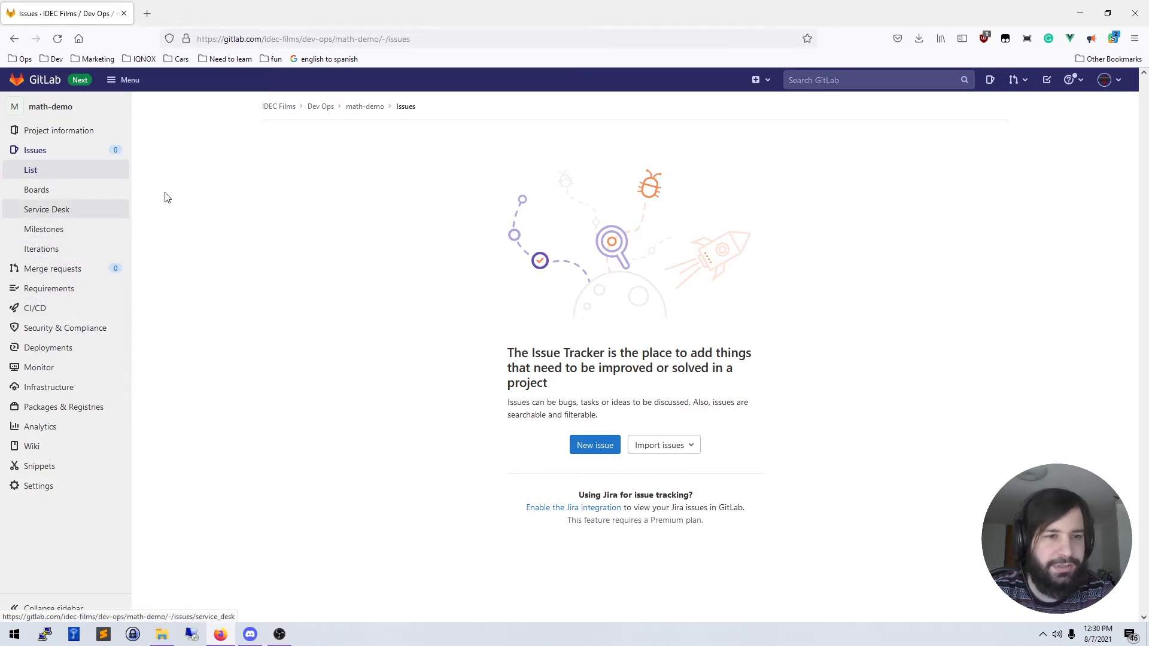
pyautogui.moveTo(49, 133)
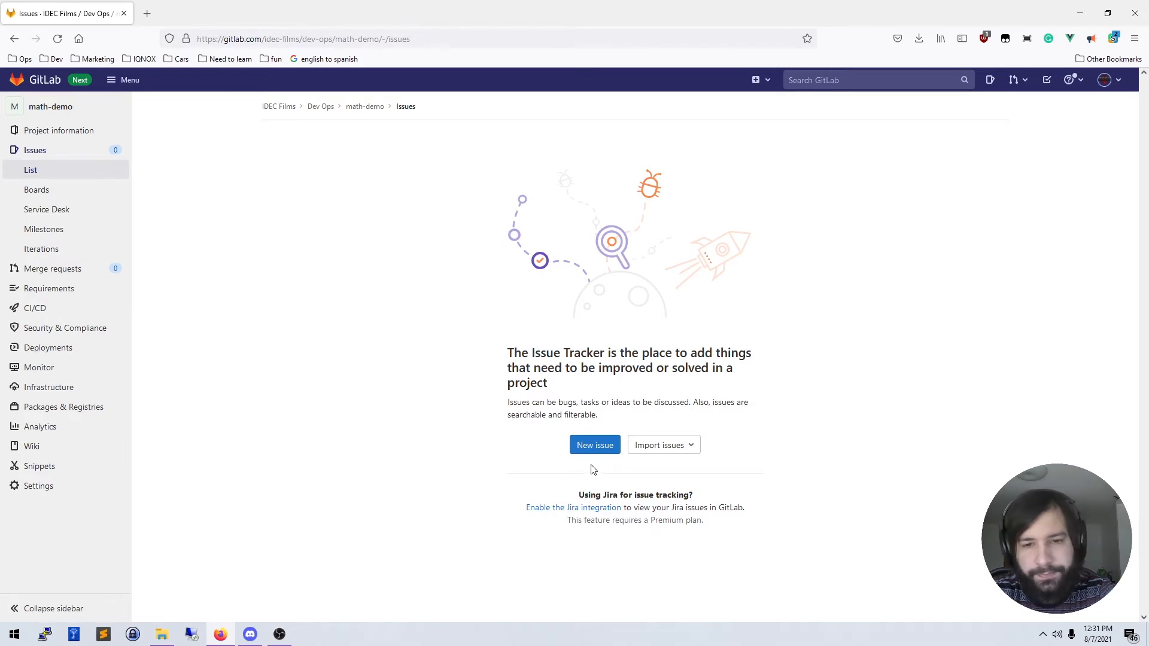
# Start a new issue in the math-demo project and title it "Create a README.md".
pyautogui.click(583, 448)
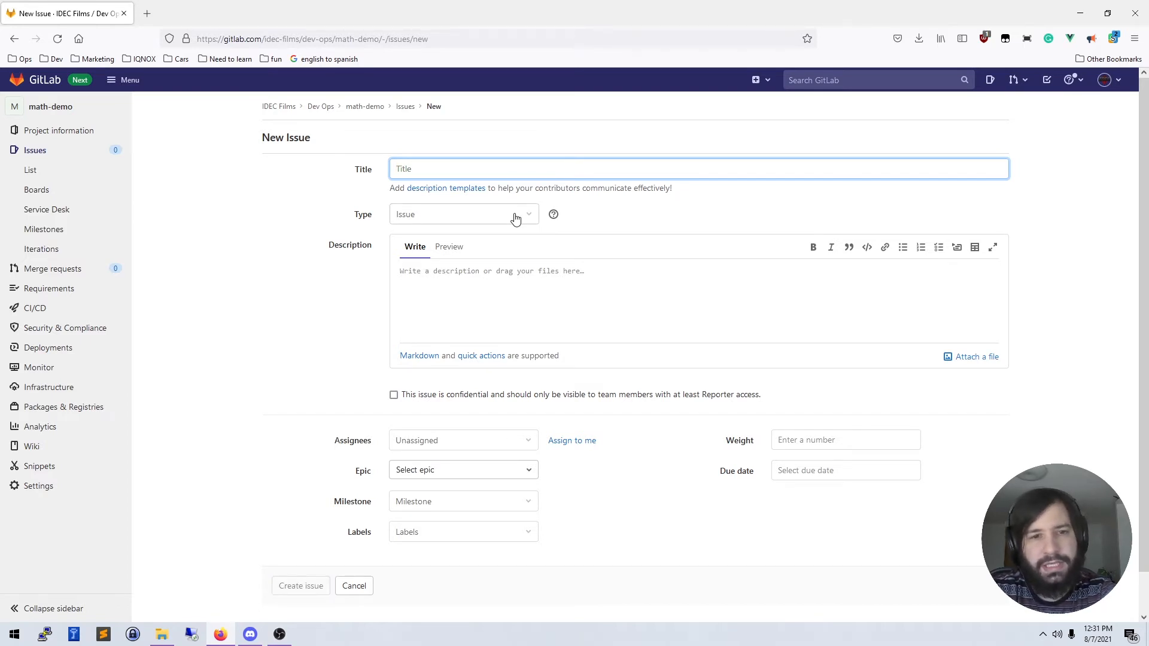
pyautogui.write('Cre')
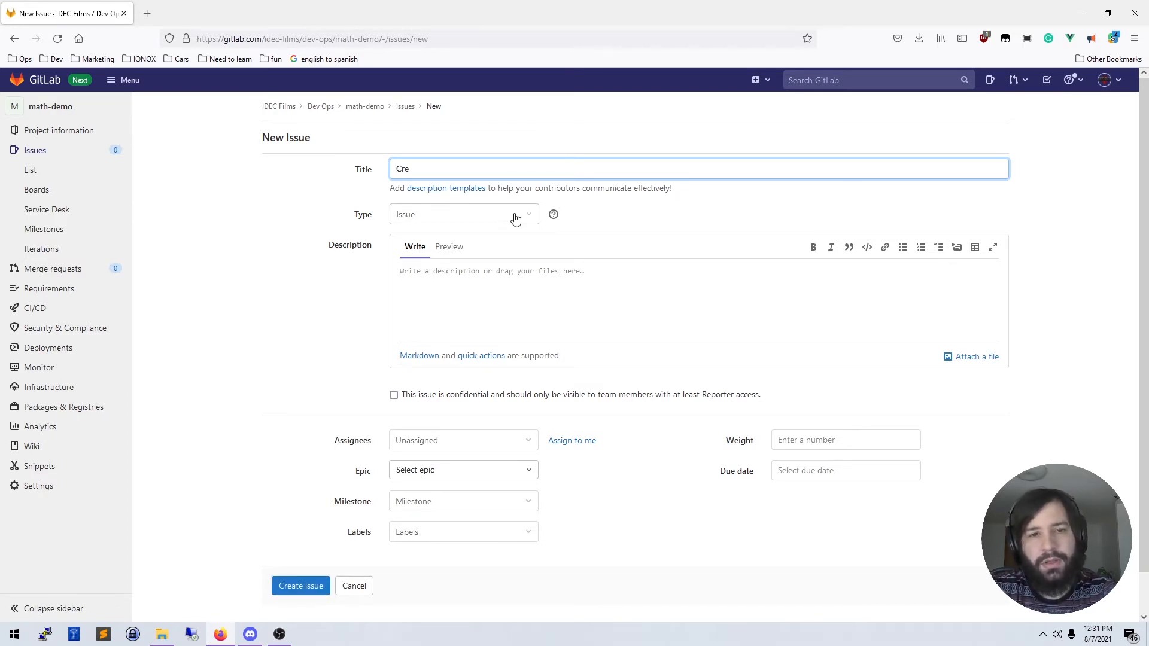
pyautogui.write('ate a reate a re')
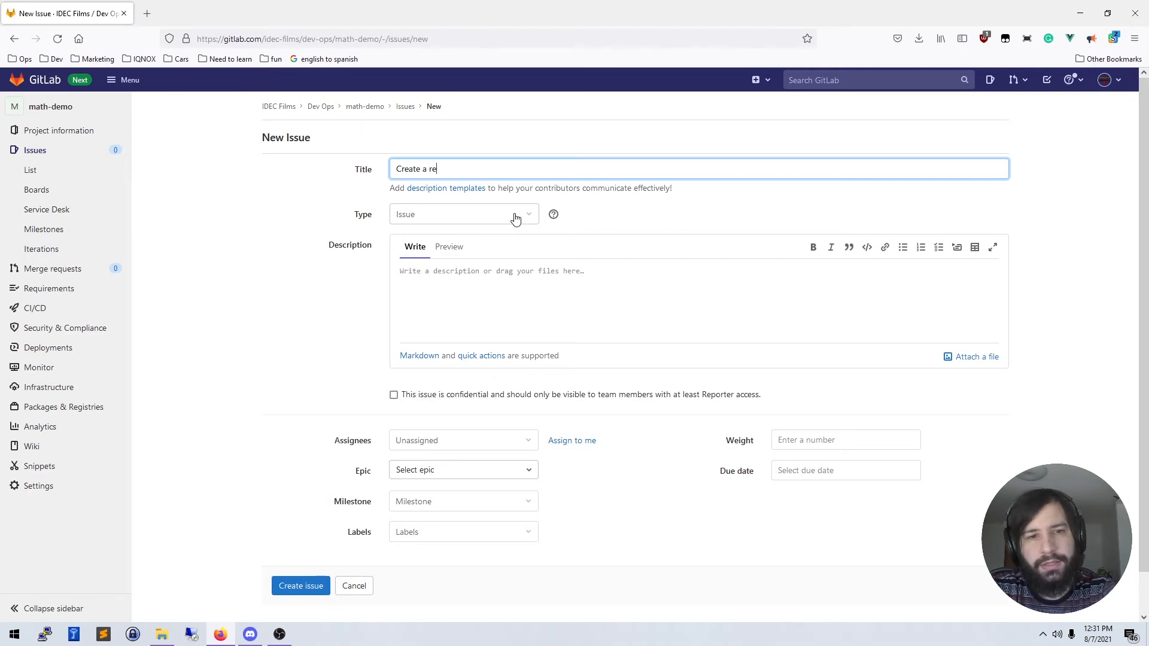
pyautogui.press('BackSpace')
pyautogui.press('BackSpace')
pyautogui.press('BackSpace')
pyautogui.write('README.md')
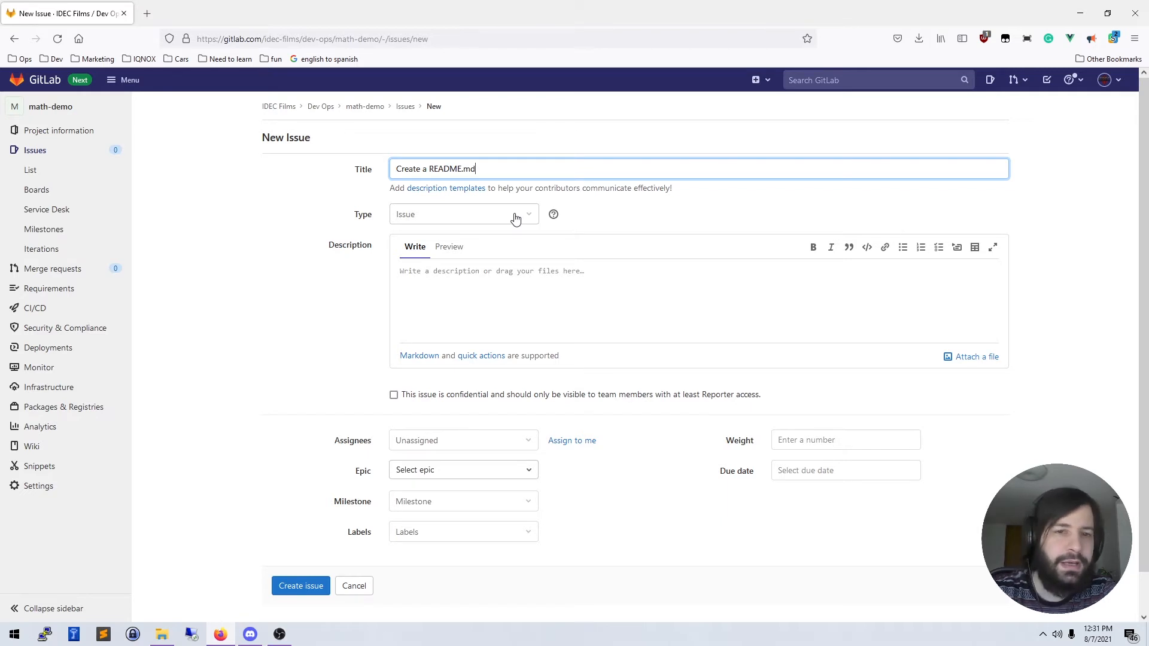
# Copy the issue title "Create a README.md" into the issue description.
pyautogui.moveTo(477, 168); pyautogui.dragTo(399, 168)
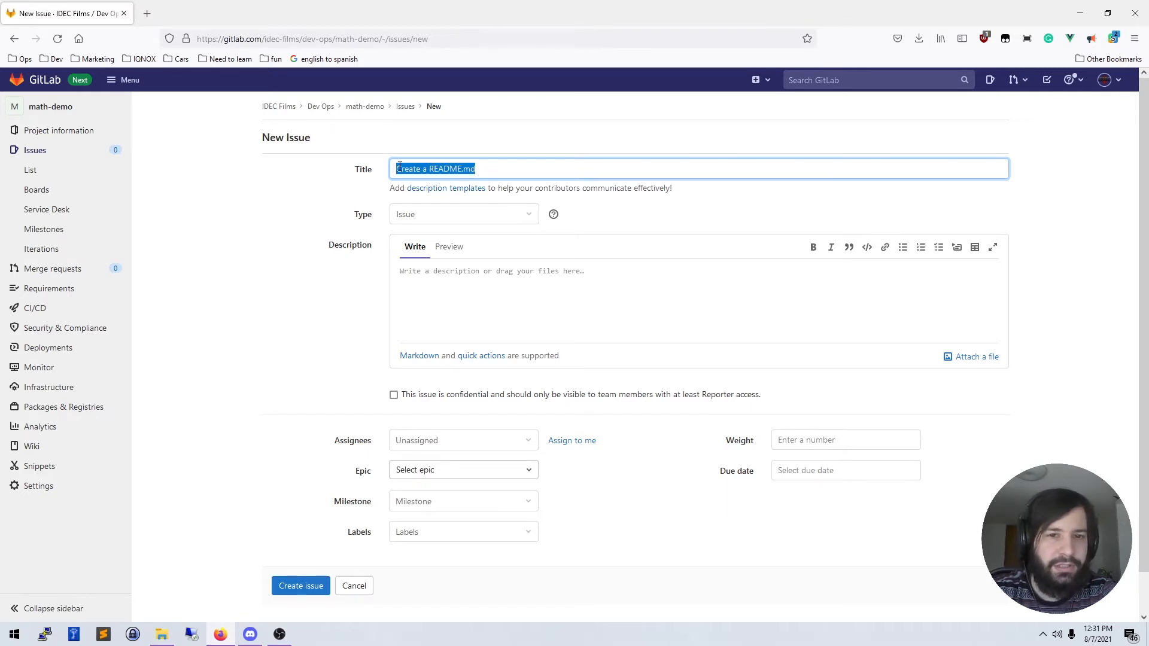
pyautogui.hotkey('ctrl', 'c')
pyautogui.click(441, 276)
pyautogui.hotkey('ctrl', 'v')
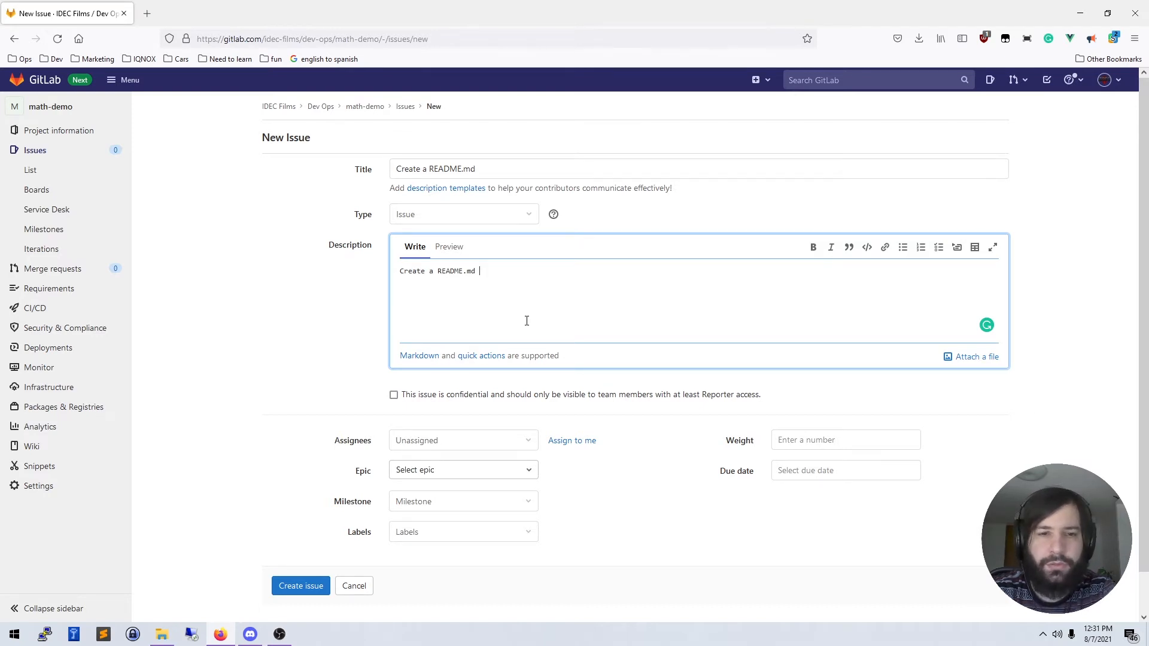
# Insert the Markdown heading "# Goal" above the description text, separated by a blank line.
pyautogui.click(401, 271)
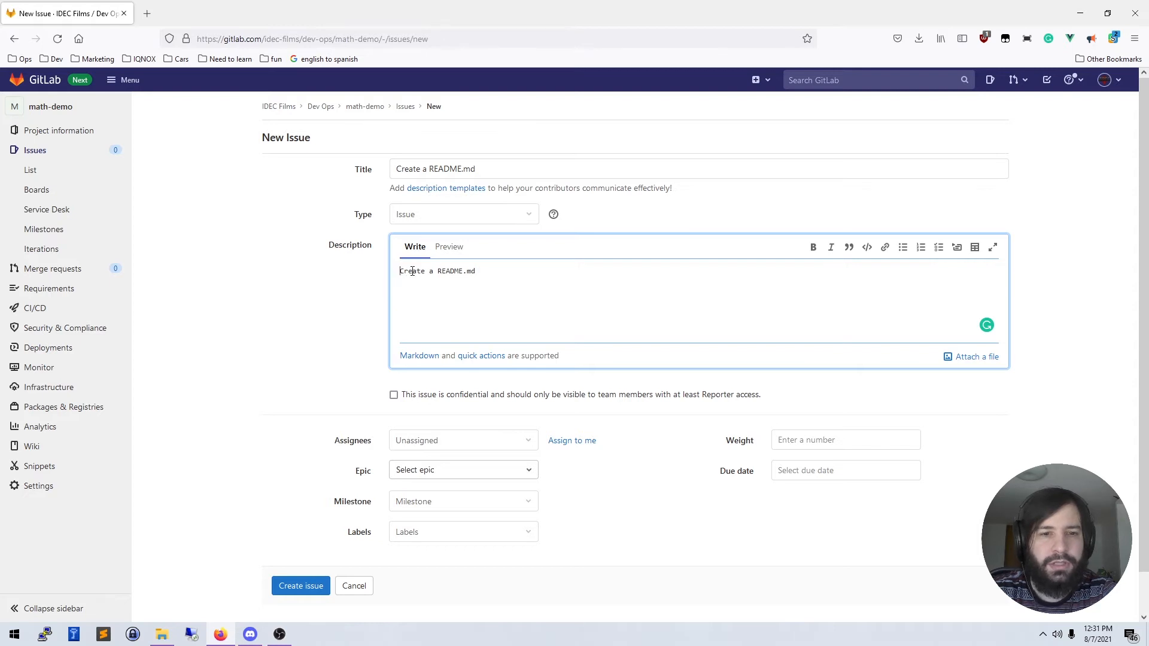
pyautogui.press('Return')
pyautogui.press('Return')
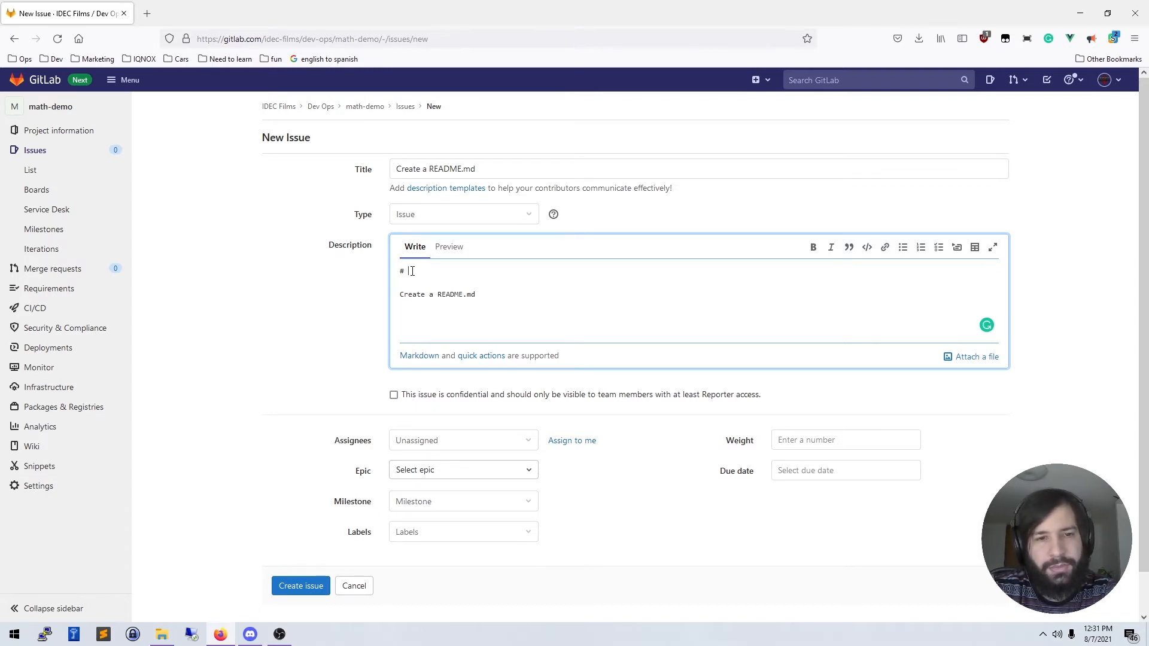
pyautogui.write('Goad')
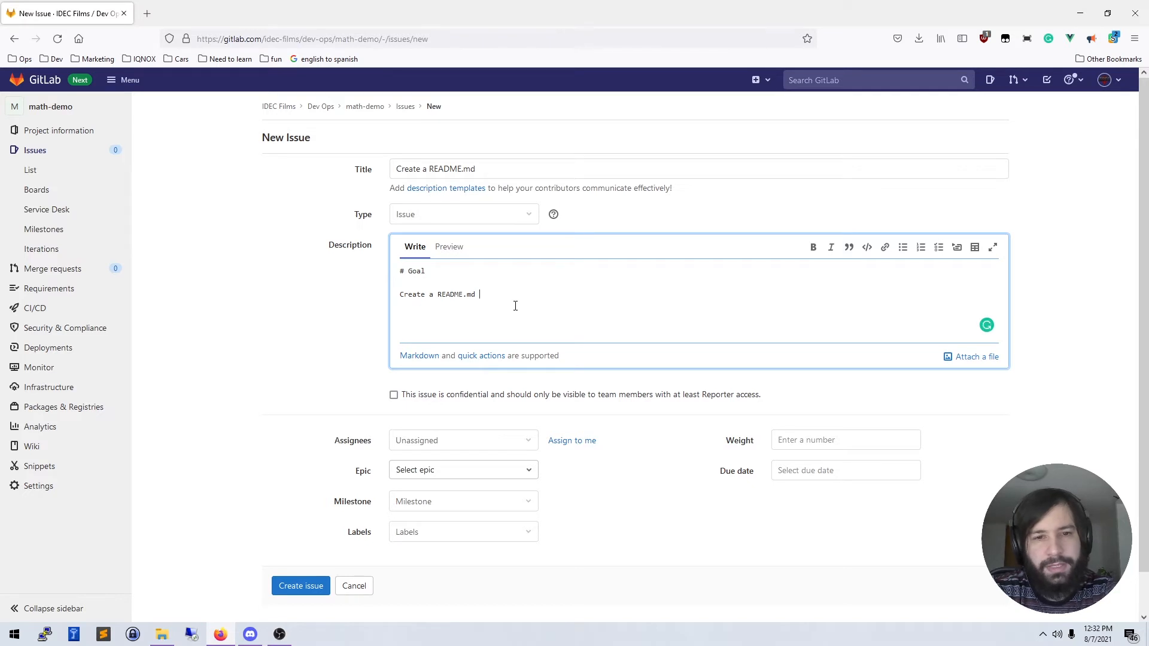
# Complete the goal sentence as "Create a README.md that welcomes new users." and add a "# Tasks" heading below it.
pyautogui.write('that wke')
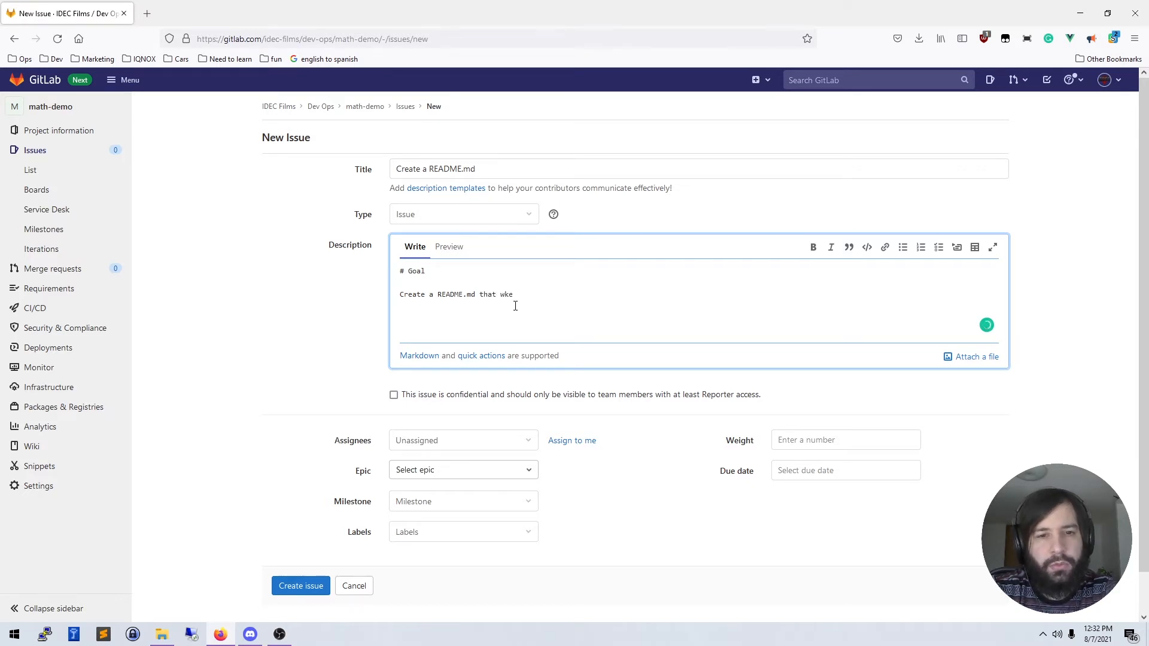
pyautogui.press('BackSpace')
pyautogui.press('BackSpace')
pyautogui.write('lcomes new')
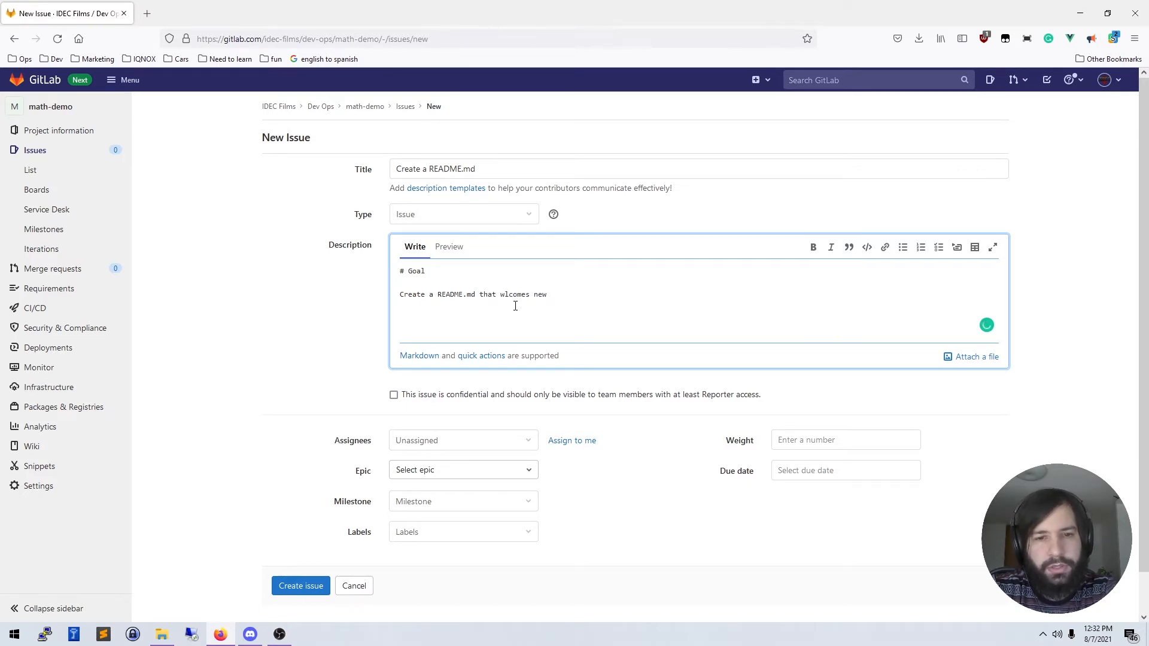
pyautogui.write(' users.')
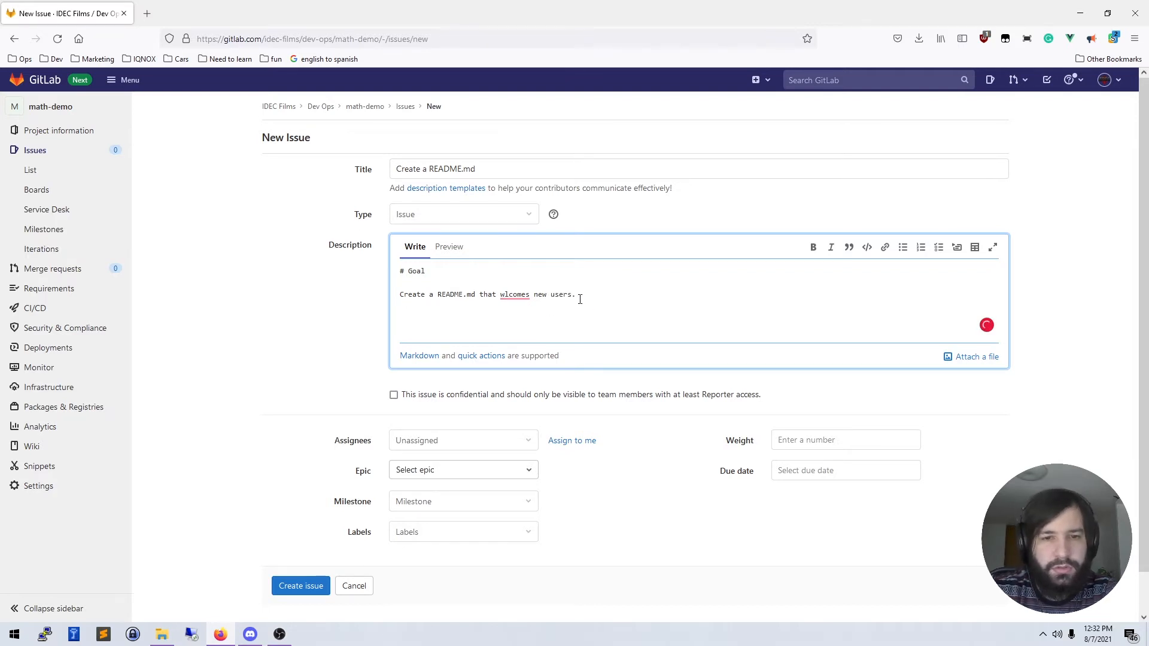
pyautogui.rightClick(508, 297)
pyautogui.click(519, 318)
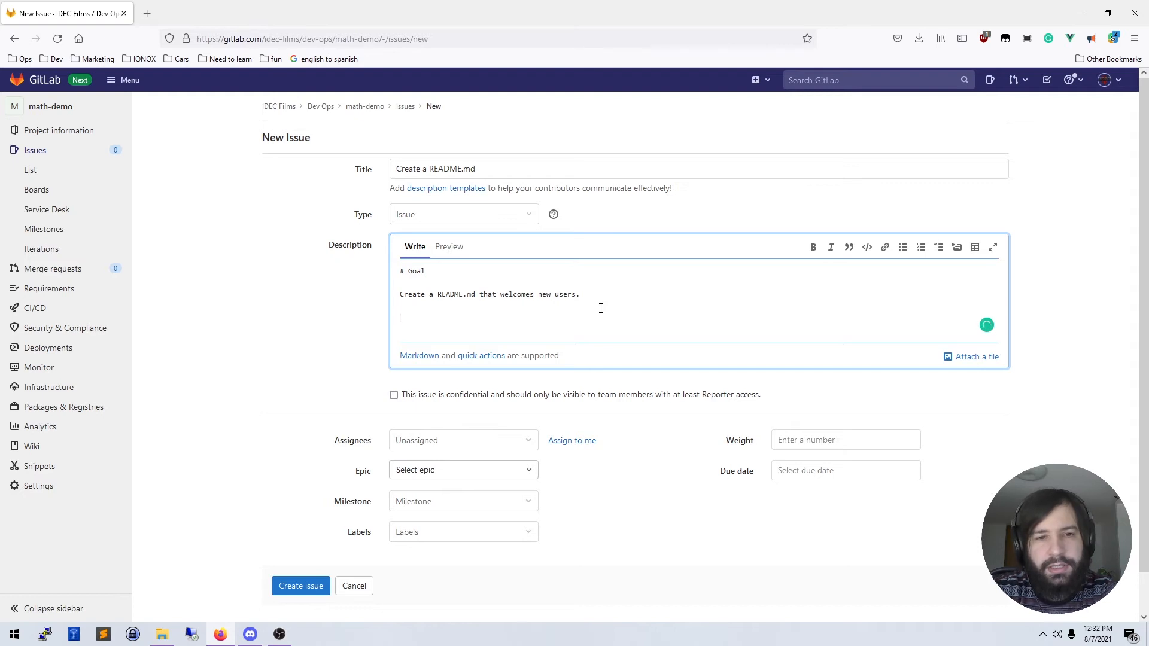
pyautogui.write('# Tasks')
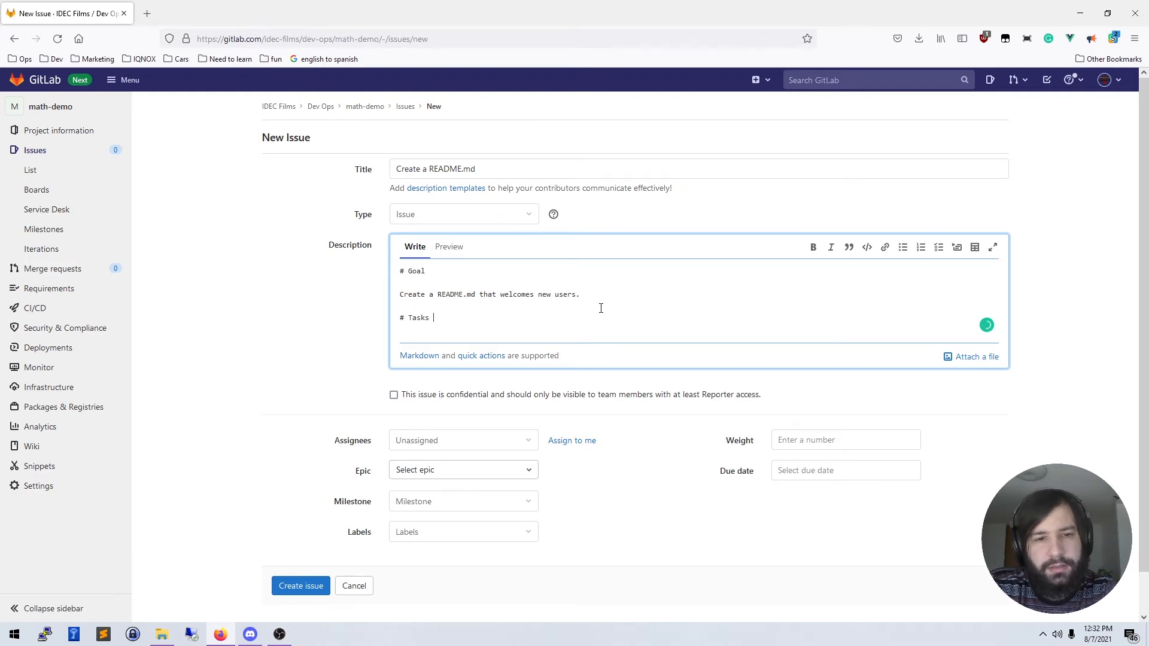
pyautogui.press('Return')
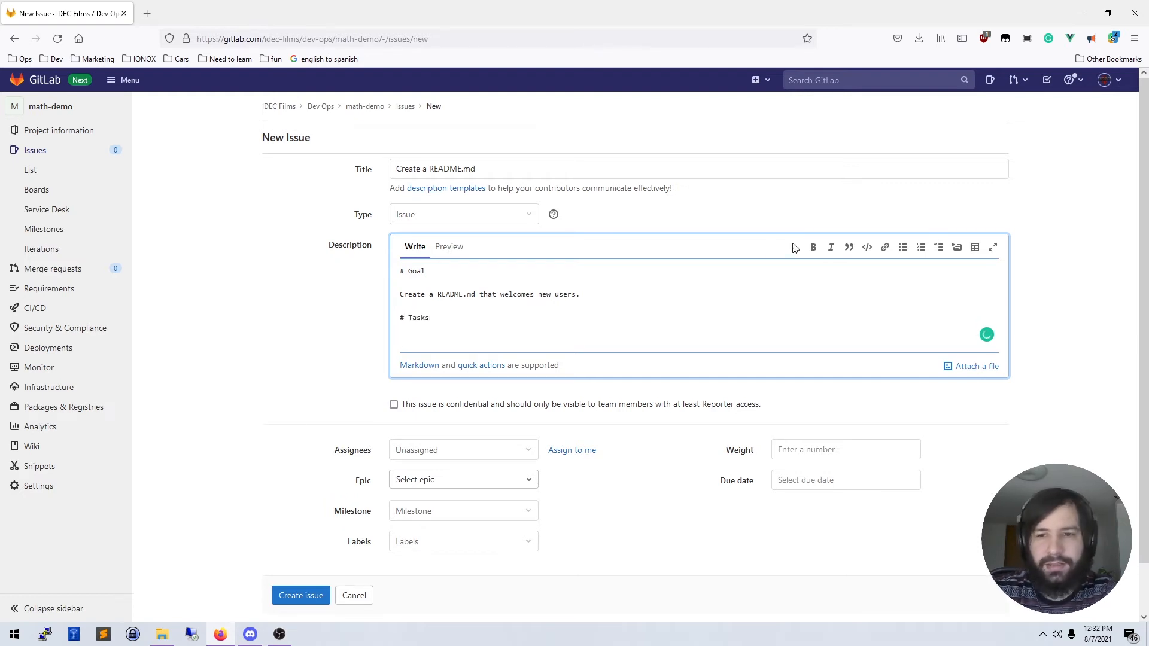
pyautogui.click(938, 252)
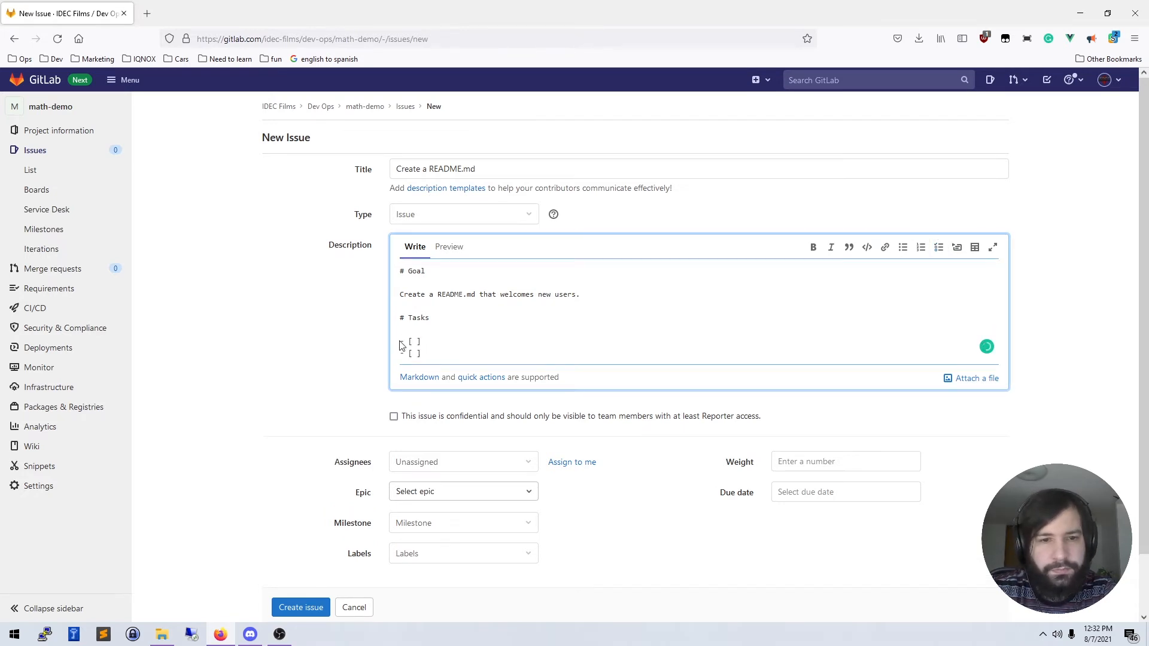
pyautogui.click(428, 341)
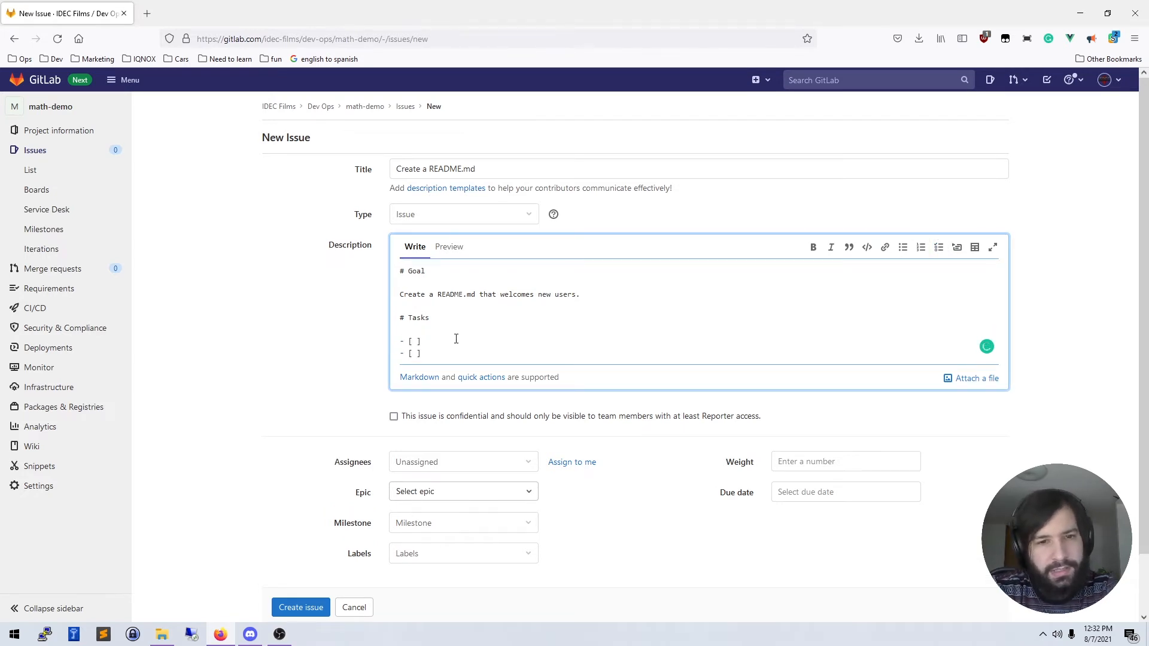
pyautogui.write('The')
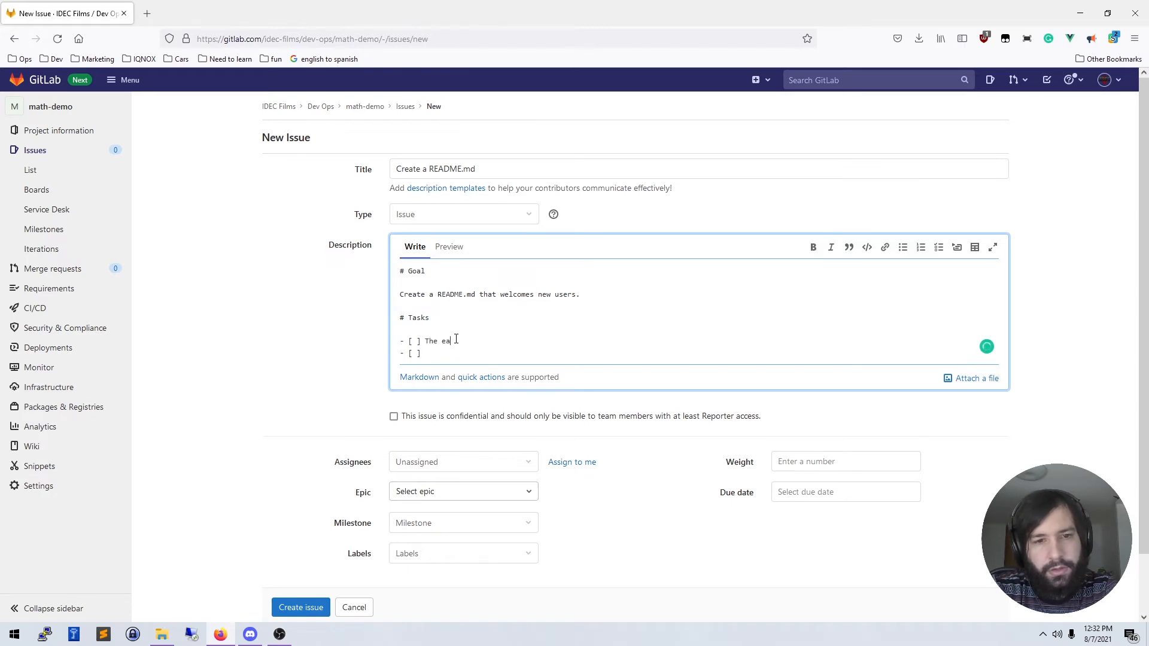
pyautogui.write(' rea')
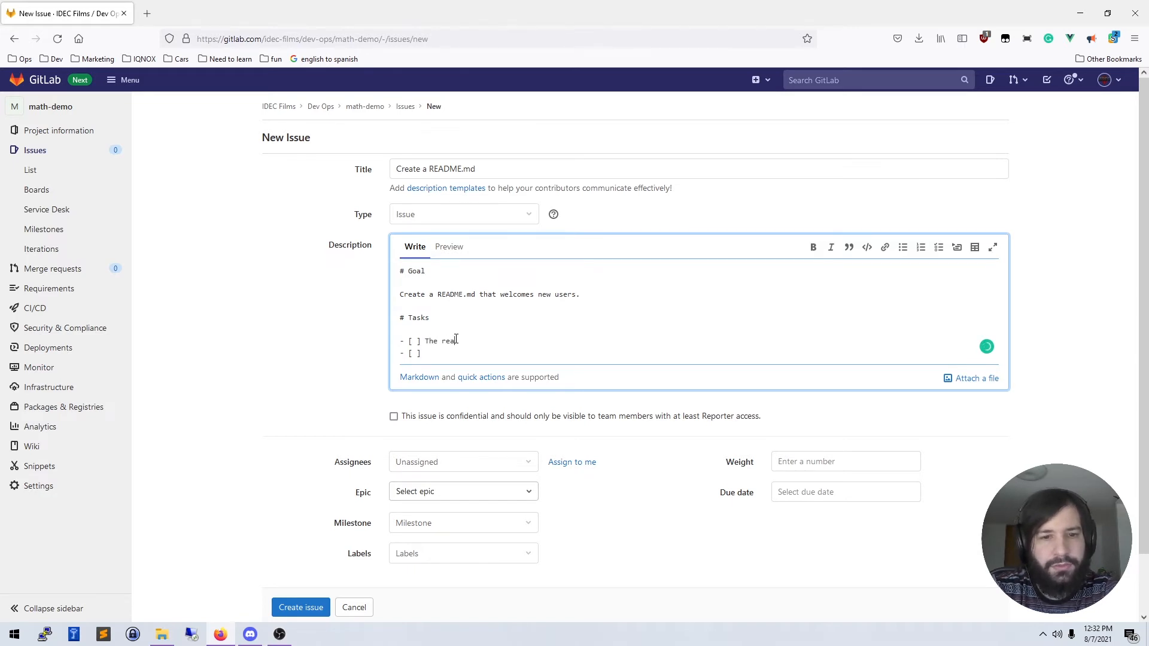
pyautogui.write('dme should')
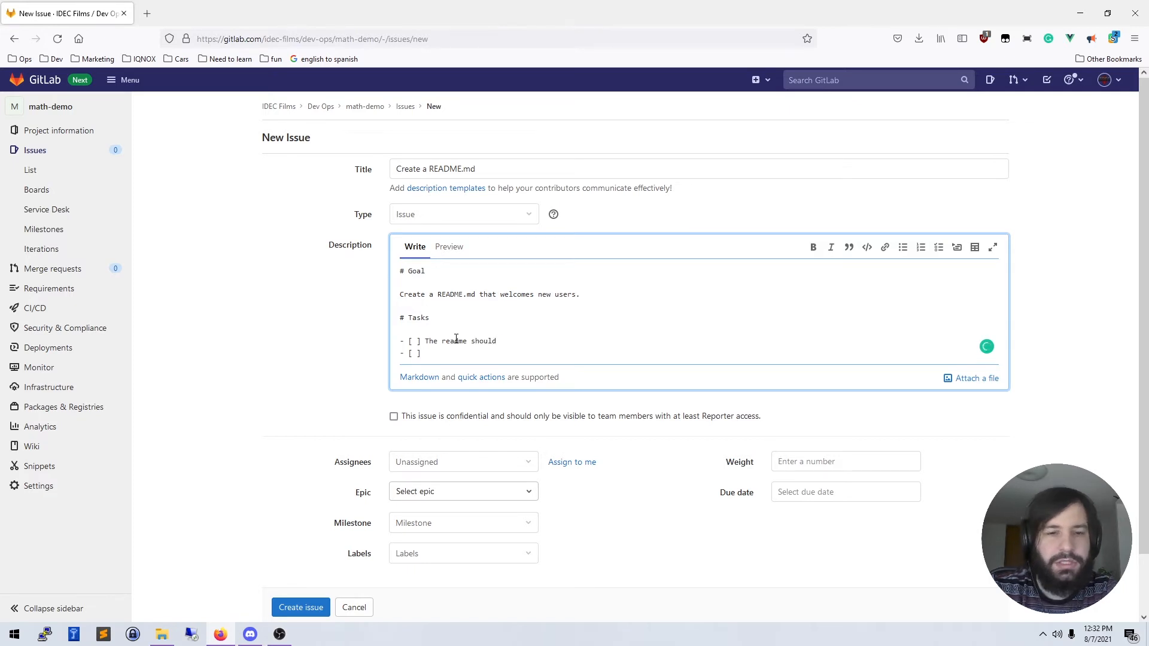
pyautogui.hotkey('ctrl', 'a')
pyautogui.click(454, 353)
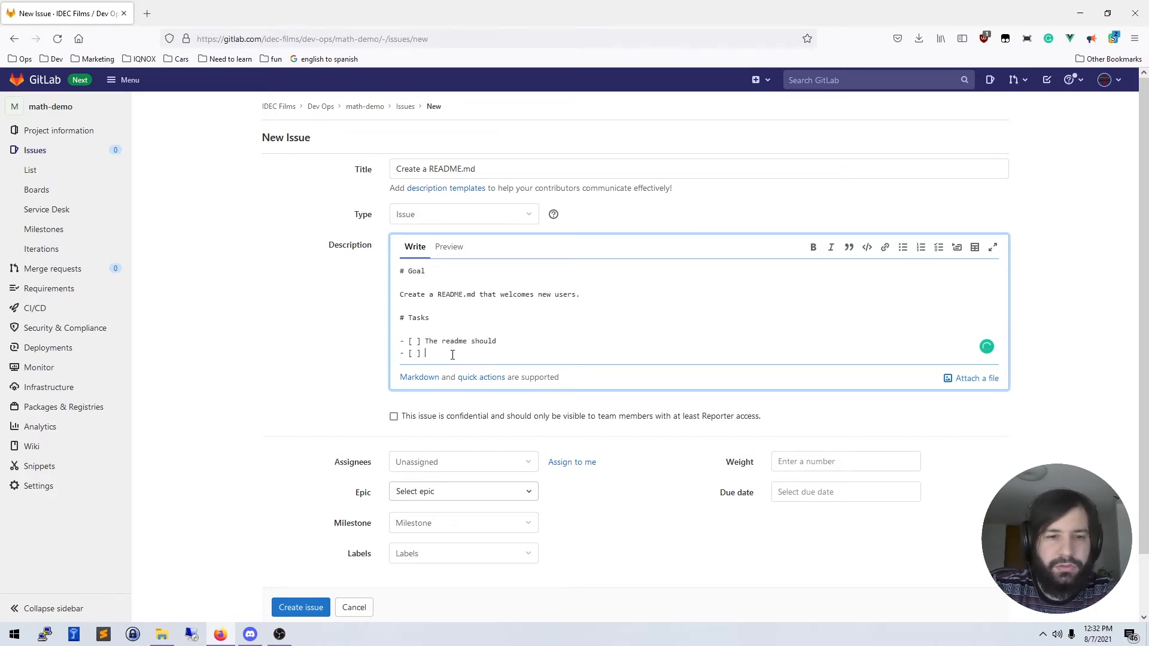
pyautogui.moveTo(455, 353); pyautogui.dragTo(362, 329)
pyautogui.press('BackSpace')
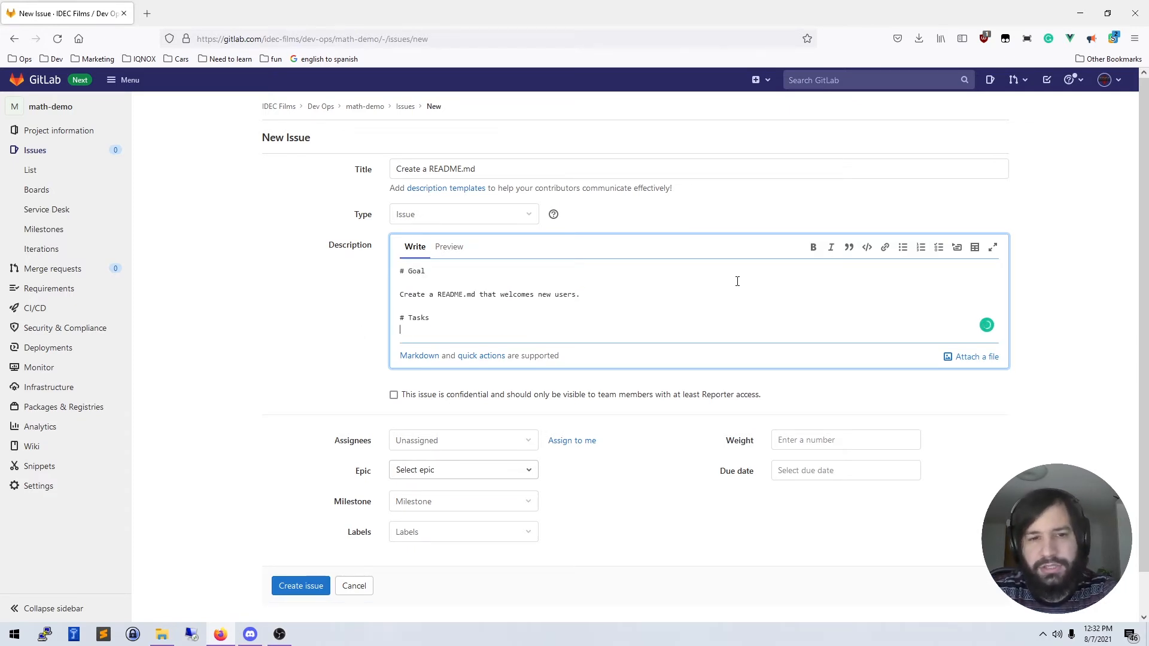
# Add a three-item bullet list under the Tasks heading, with the first item reading "The readme should have a owner.".
pyautogui.press('Return')
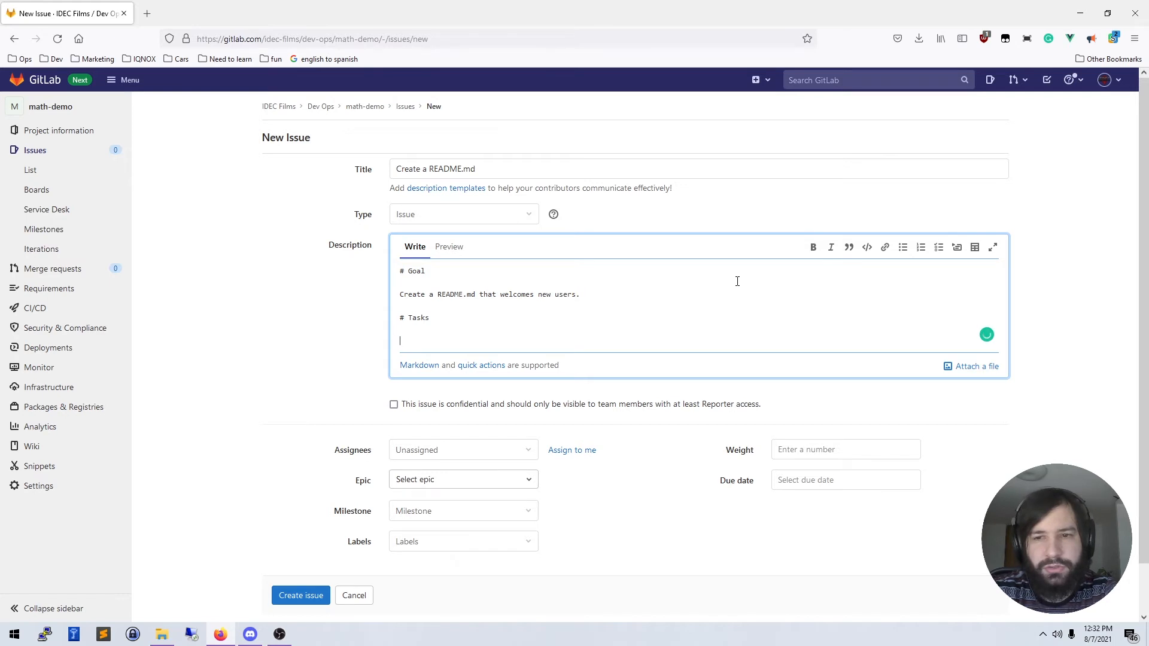
pyautogui.click(903, 251)
pyautogui.click(903, 250)
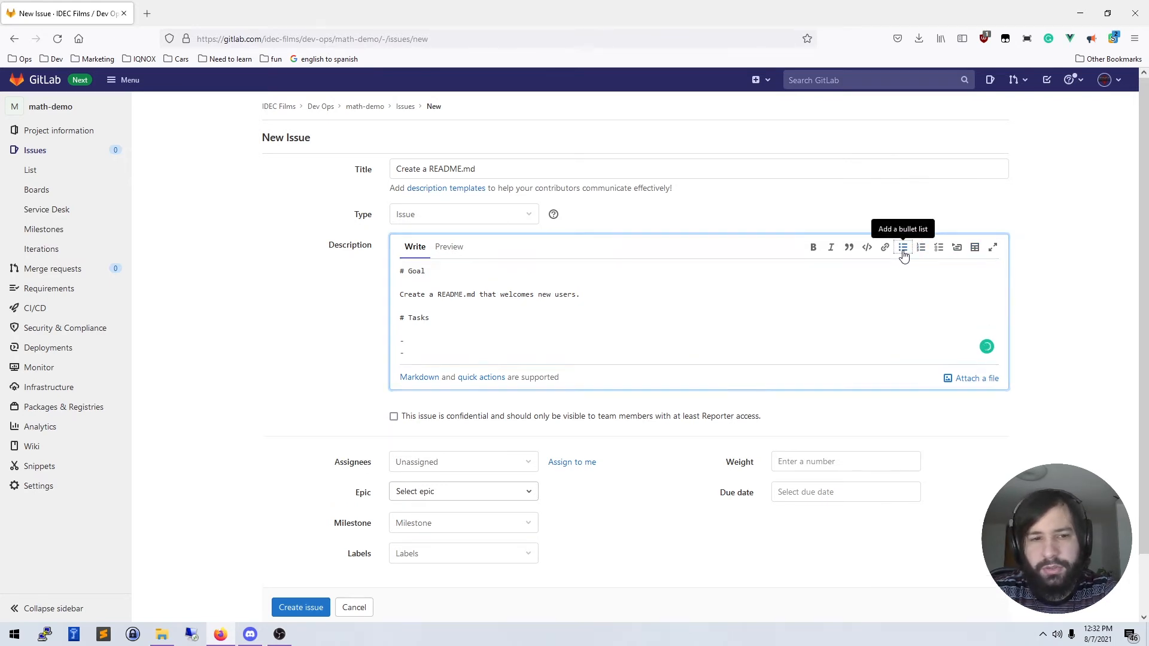
pyautogui.click(903, 250)
pyautogui.click(431, 344)
pyautogui.write('The ')
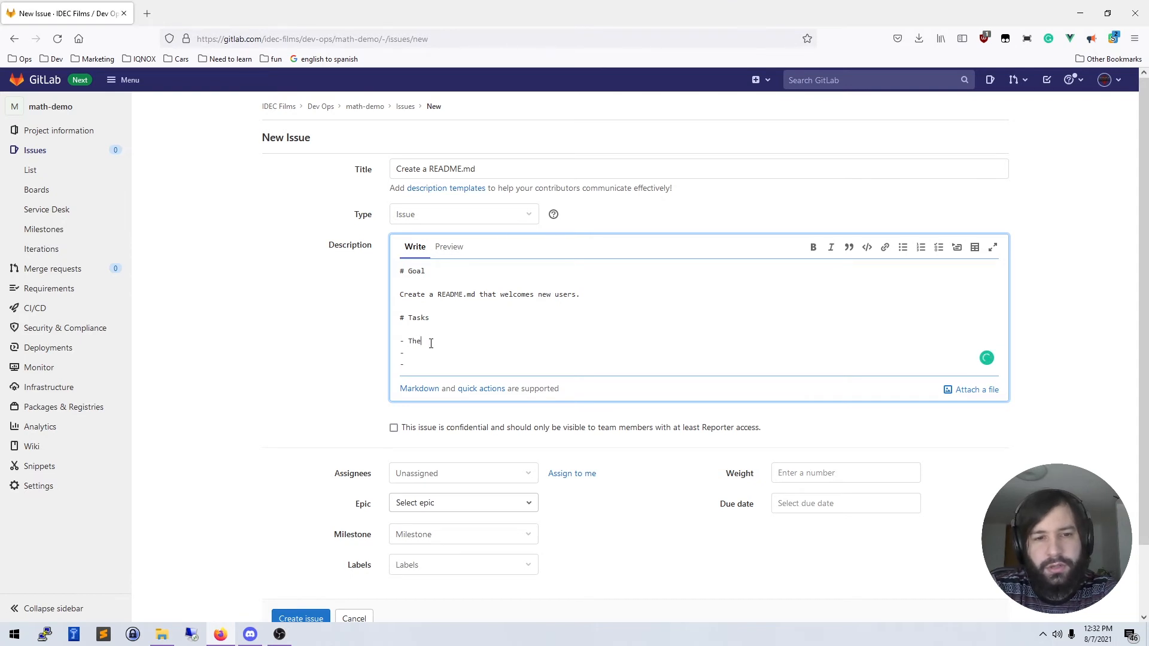
pyautogui.write('readme')
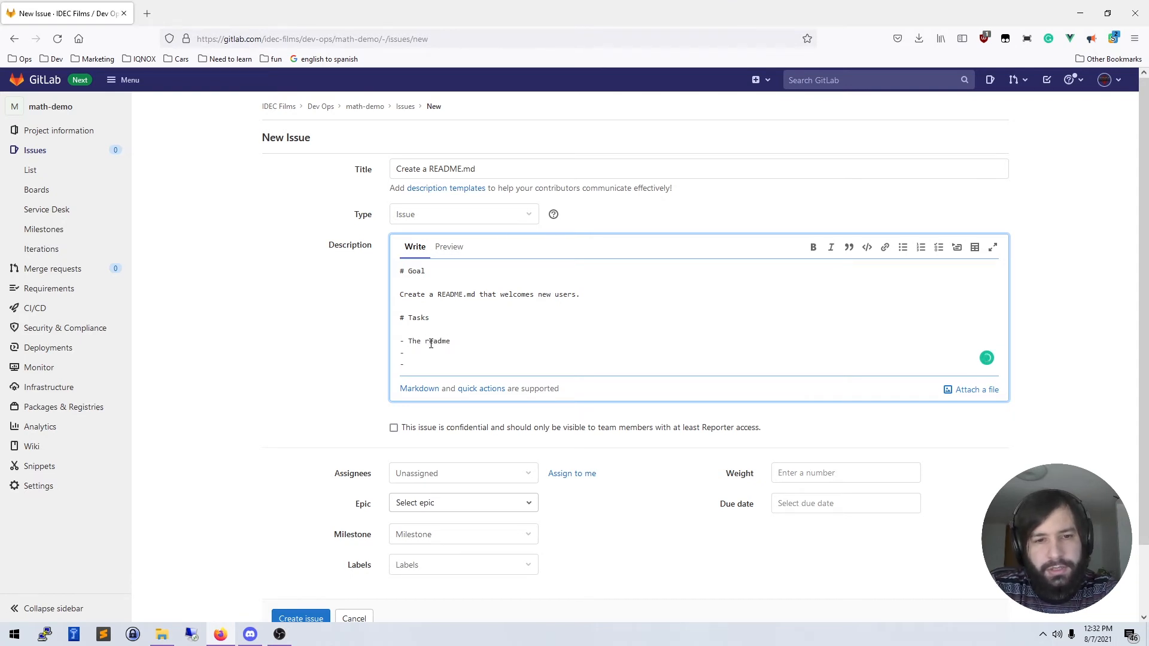
pyautogui.write(' should have')
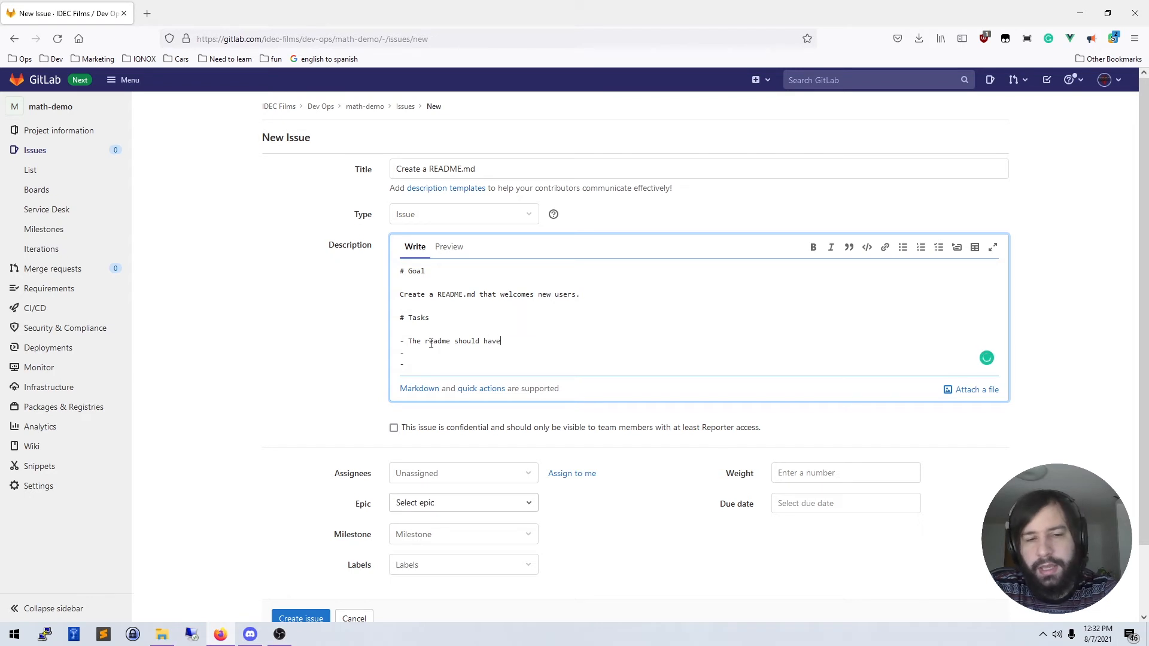
pyautogui.write(' a owner.')
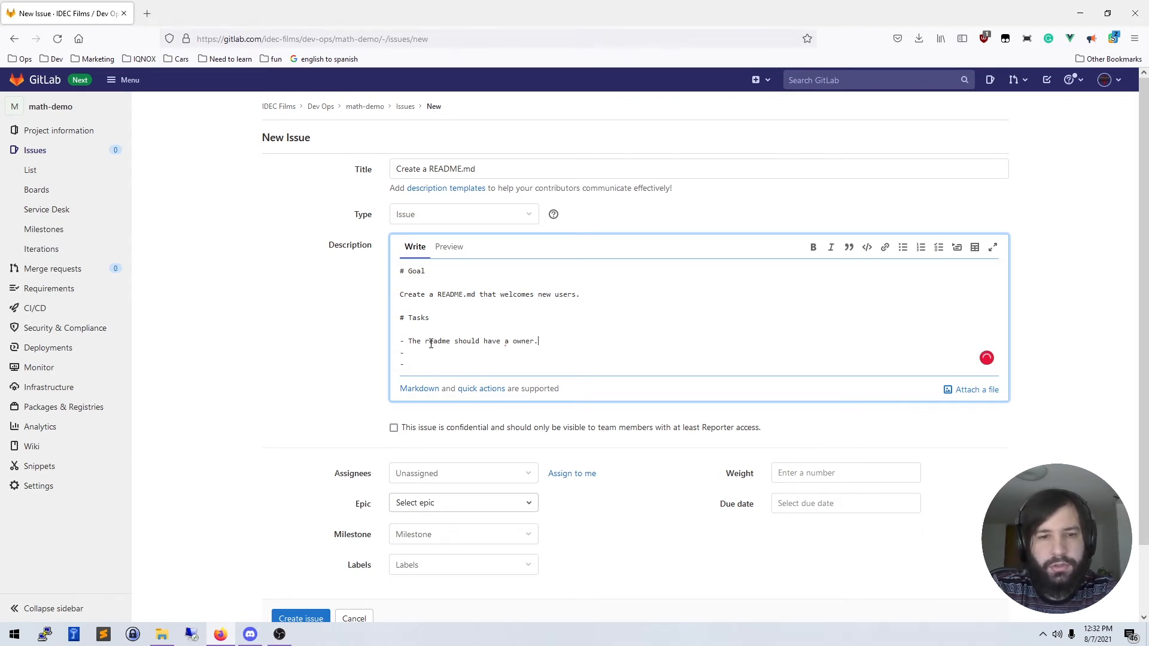
# Fill in the second bullet under Tasks with "The readme should have the project title.".
pyautogui.press('Down')
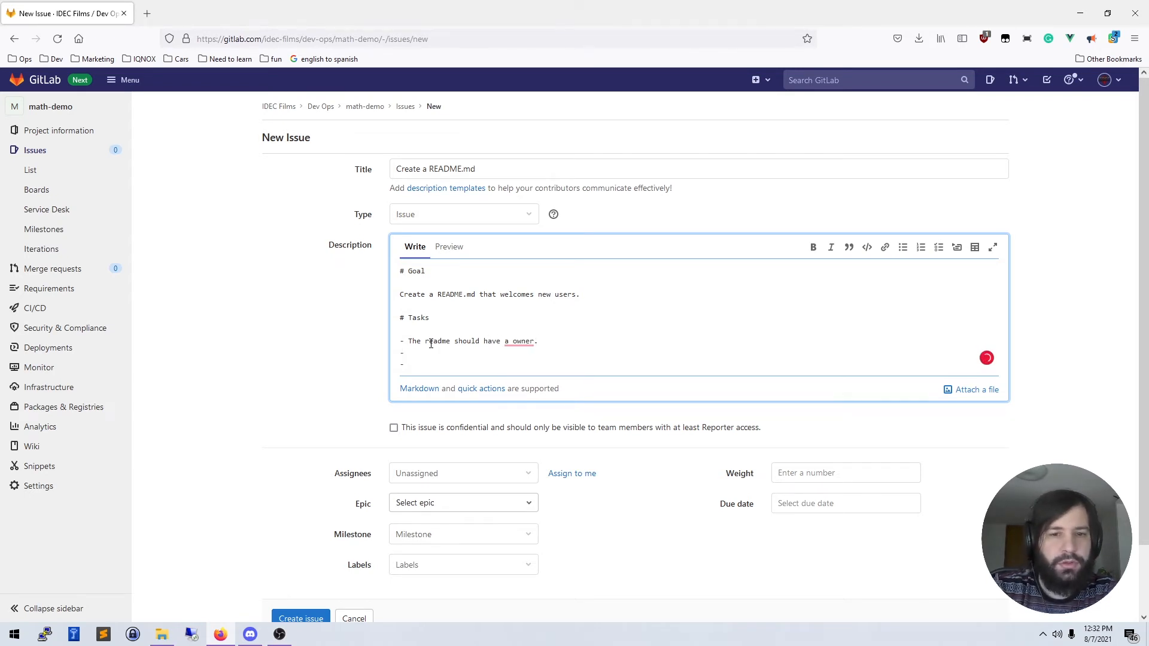
pyautogui.write('The')
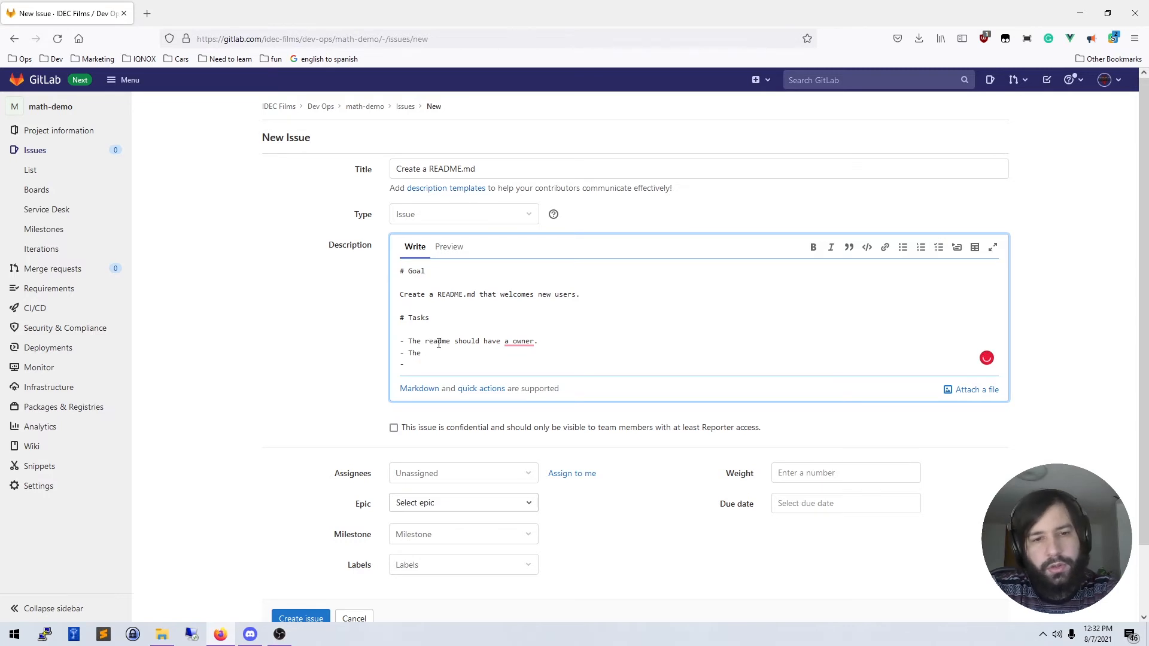
pyautogui.write(' readme sh')
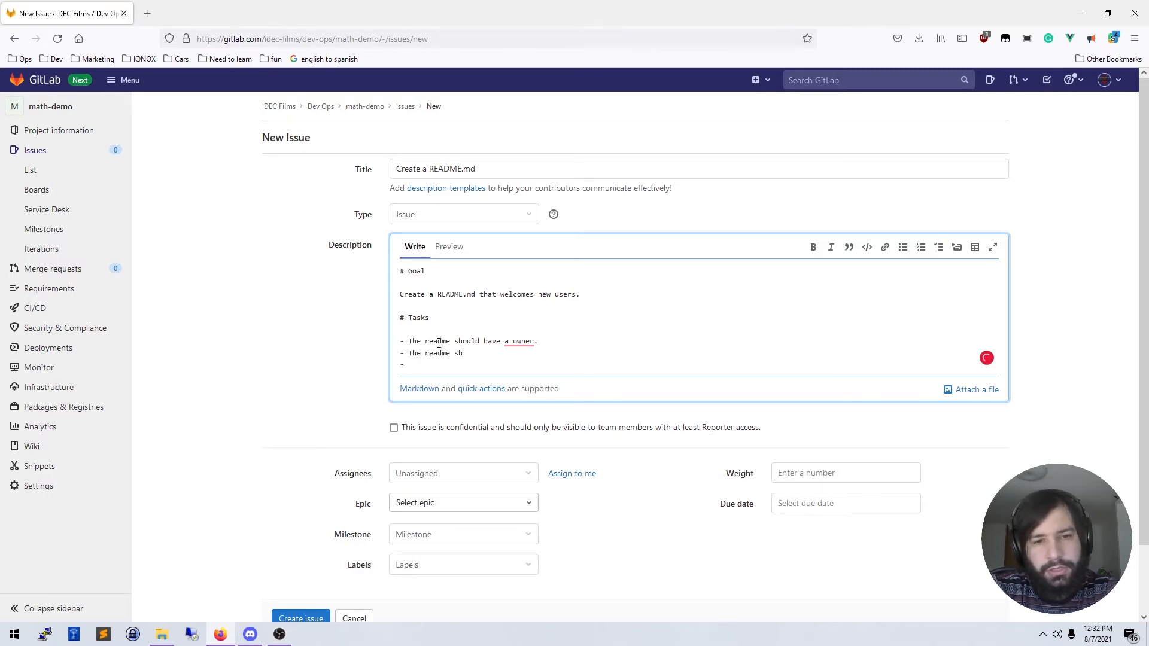
pyautogui.write('ould have')
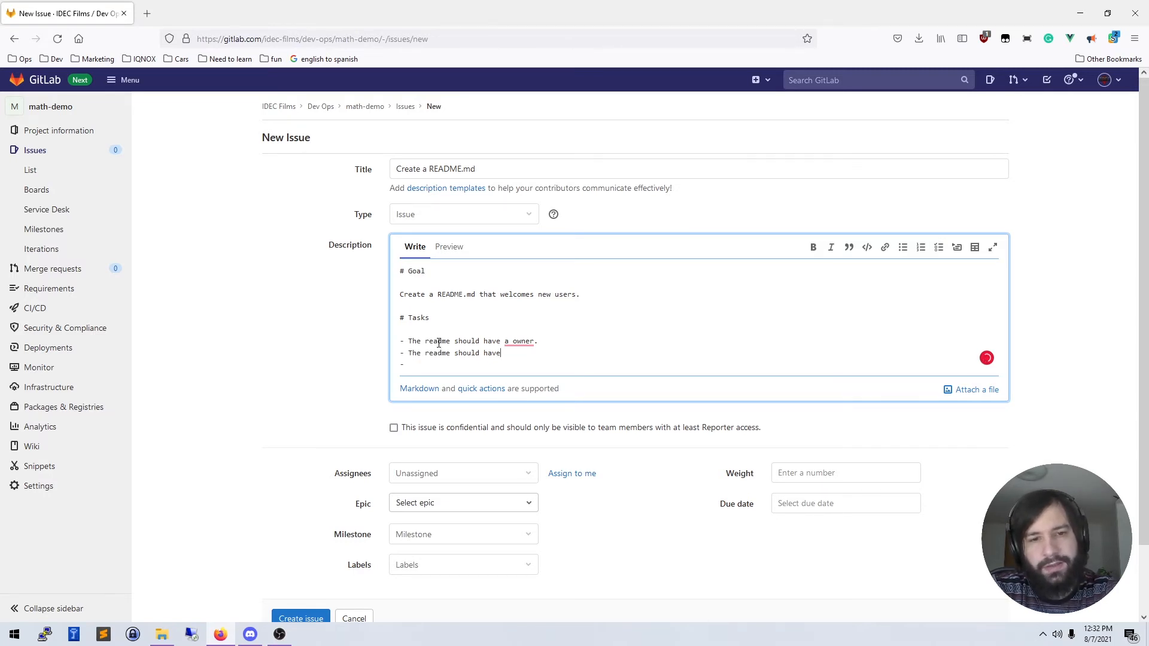
pyautogui.write(' the poroj')
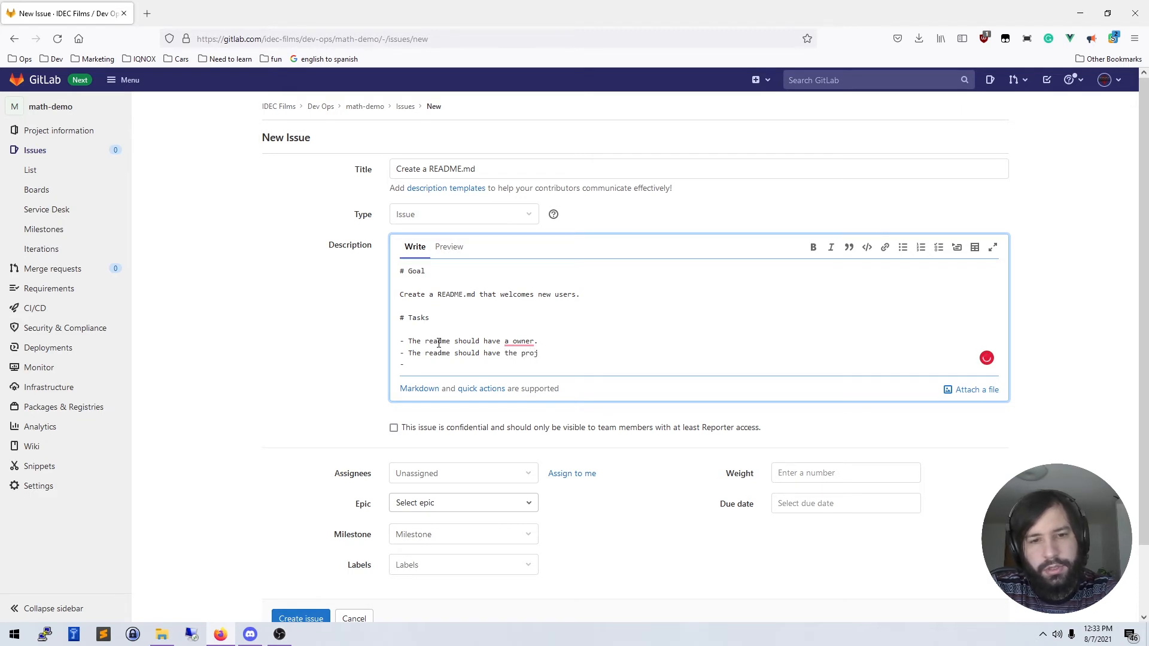
pyautogui.write('ect tike')
pyautogui.press('BackSpace')
pyautogui.press('BackSpace')
pyautogui.press('BackSpace')
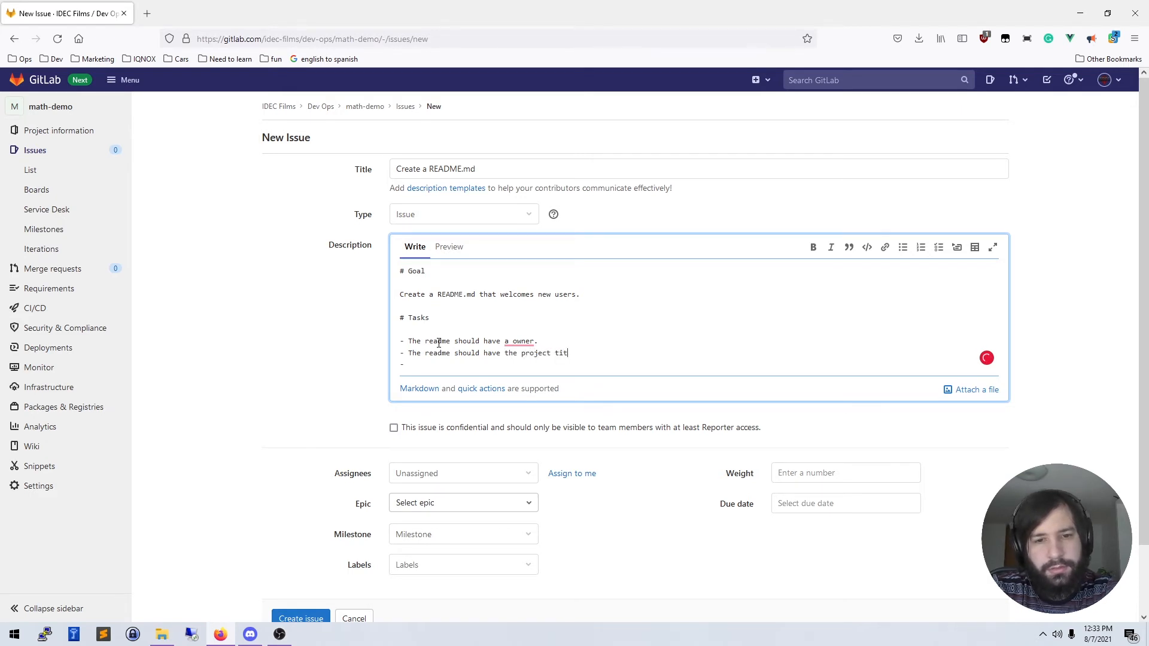
pyautogui.write('le. - ')
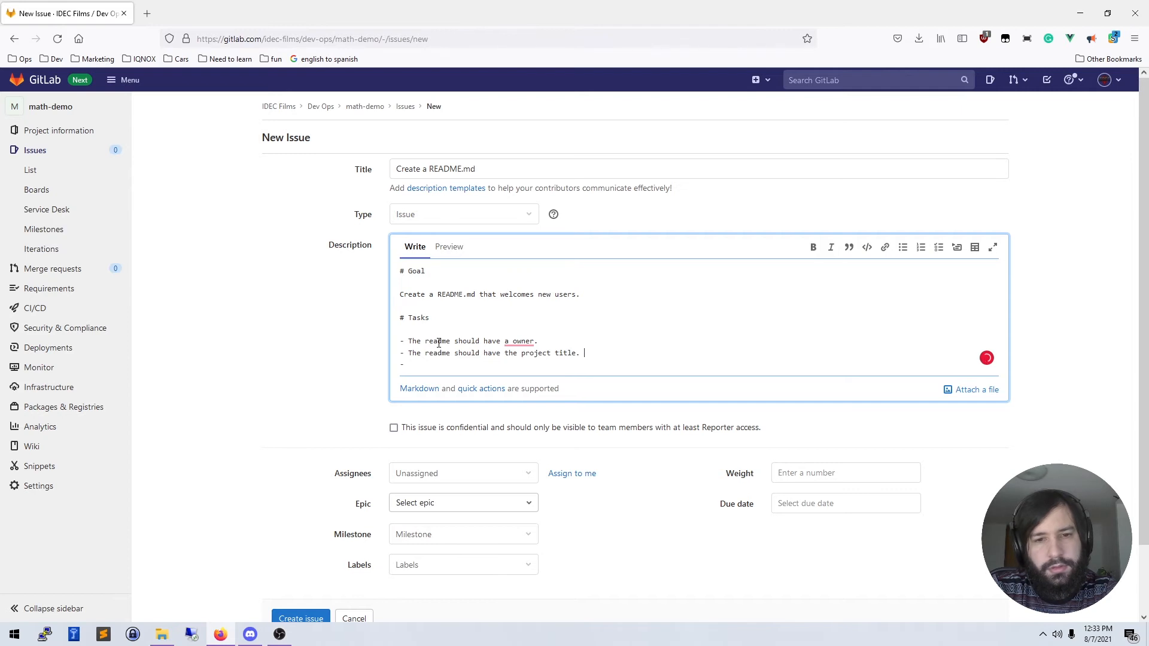
# Fill in the third bullet under Tasks with "The readme should have a basic how to use guide.".
pyautogui.write('The rea')
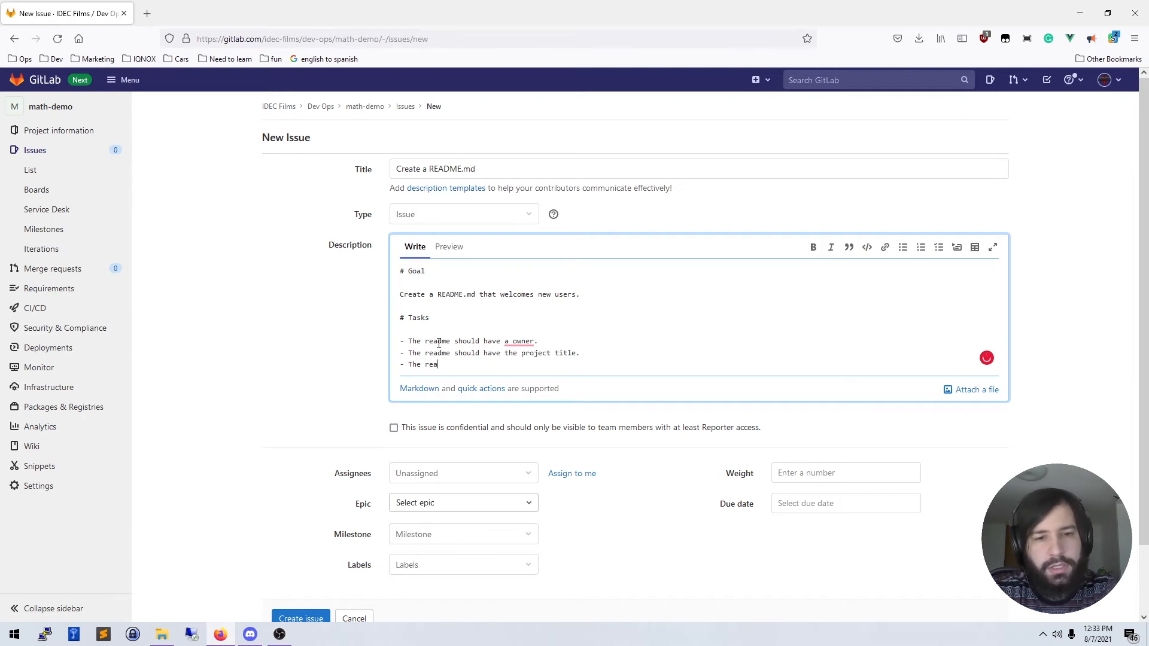
pyautogui.write('dme should ')
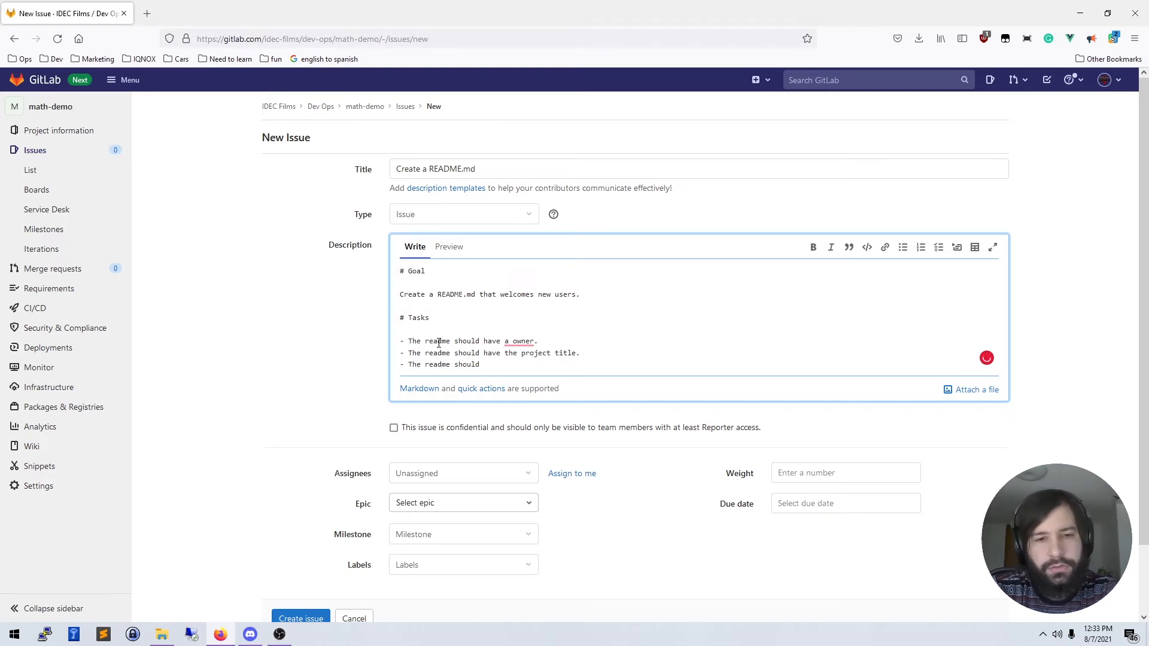
pyautogui.write('have a ')
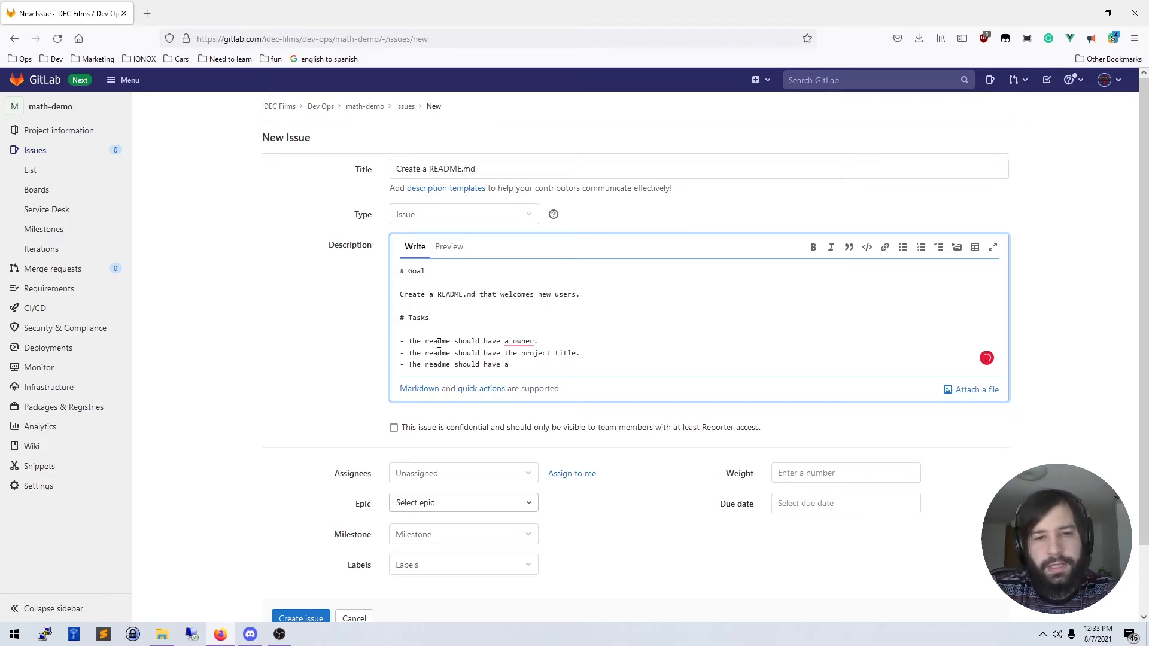
pyautogui.write('basic how to use ')
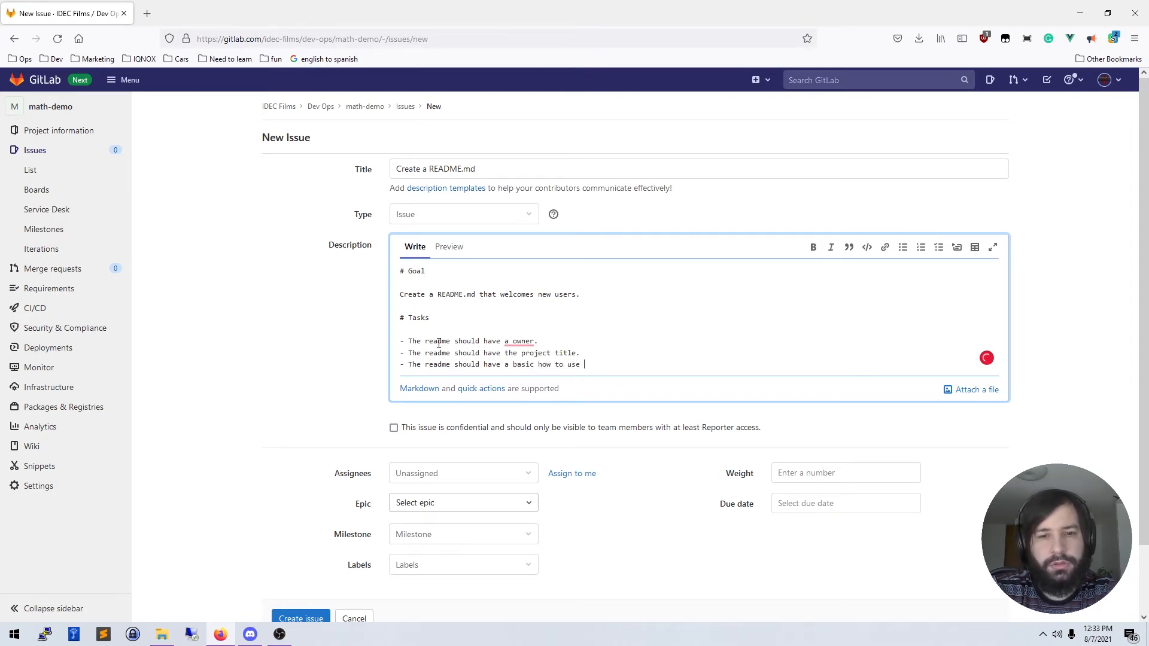
pyautogui.write('guide.')
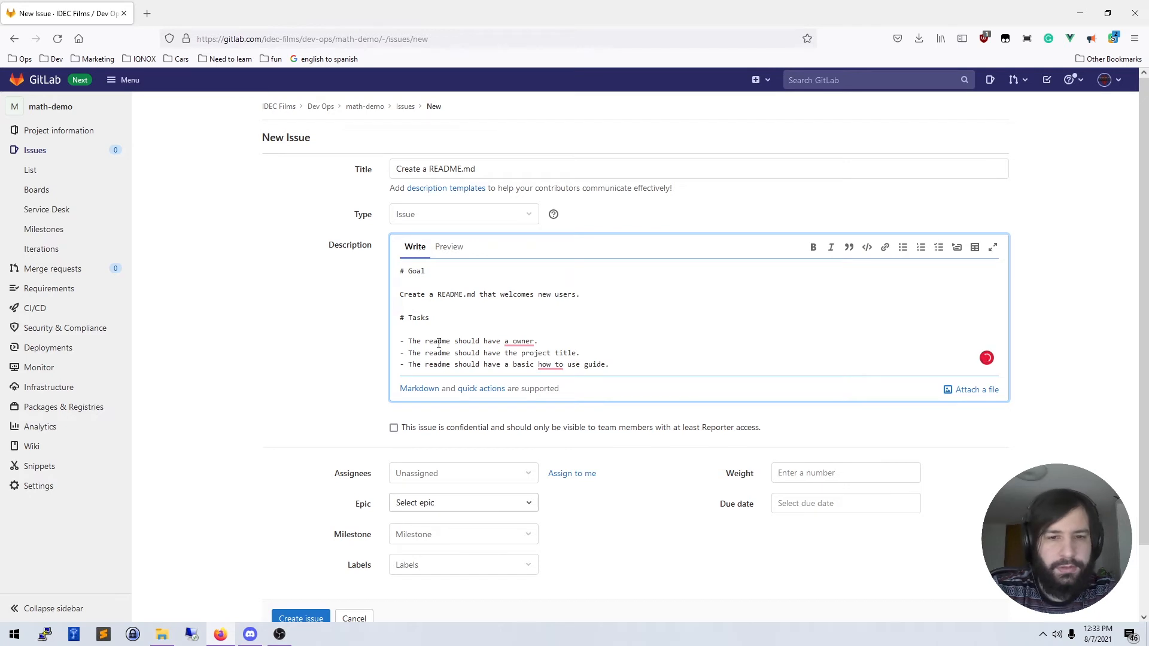
# Accept the suggested grammar corrections in the task bullets, changing the flagged phrases to "how-to" and "an owner".
pyautogui.moveTo(548, 367)
pyautogui.click(546, 397)
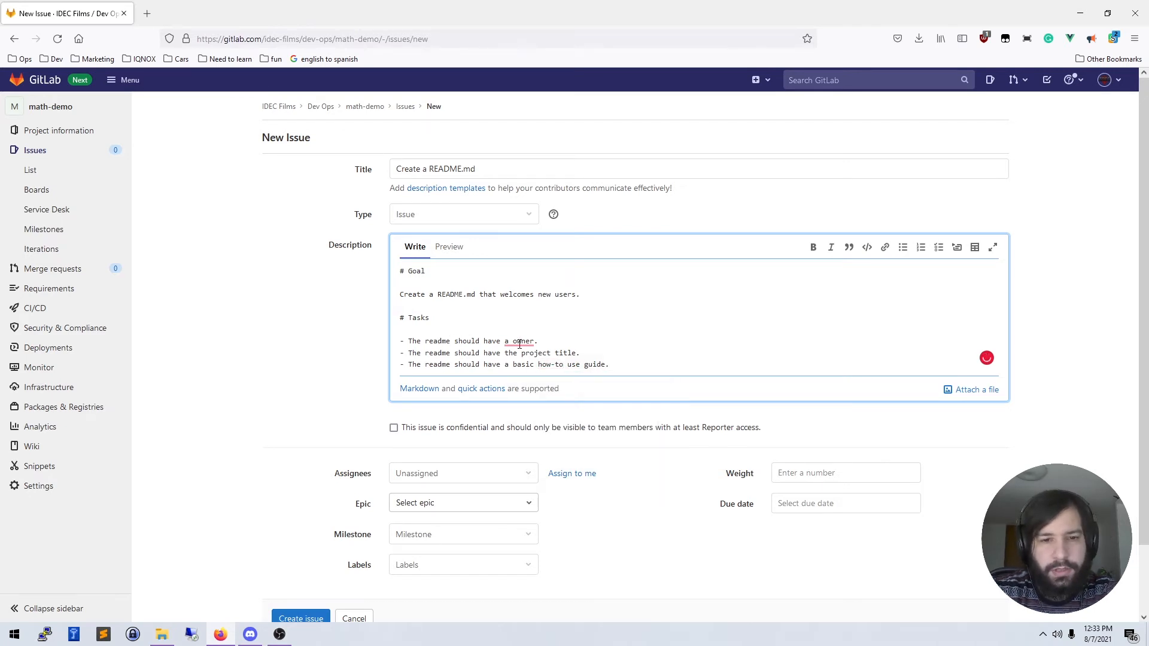
pyautogui.moveTo(522, 343)
pyautogui.click(527, 374)
# Preview the rendered issue description and review its Goal and Tasks sections.
pyautogui.scroll(-2, 665, 359)
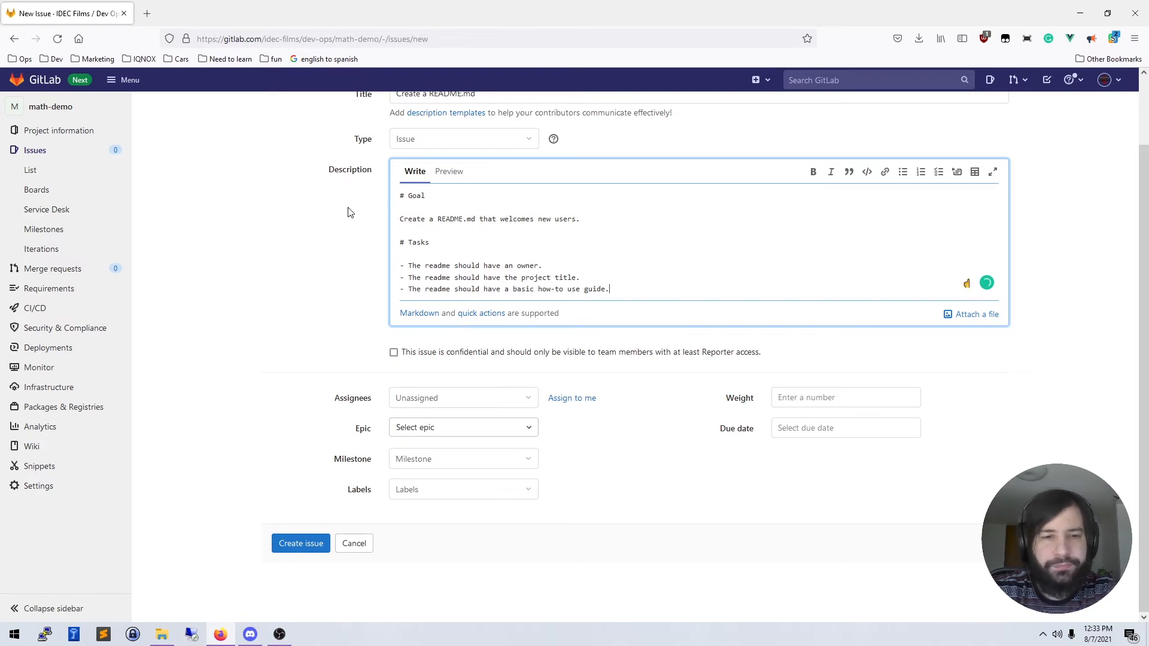
pyautogui.scroll(2, 562, 334)
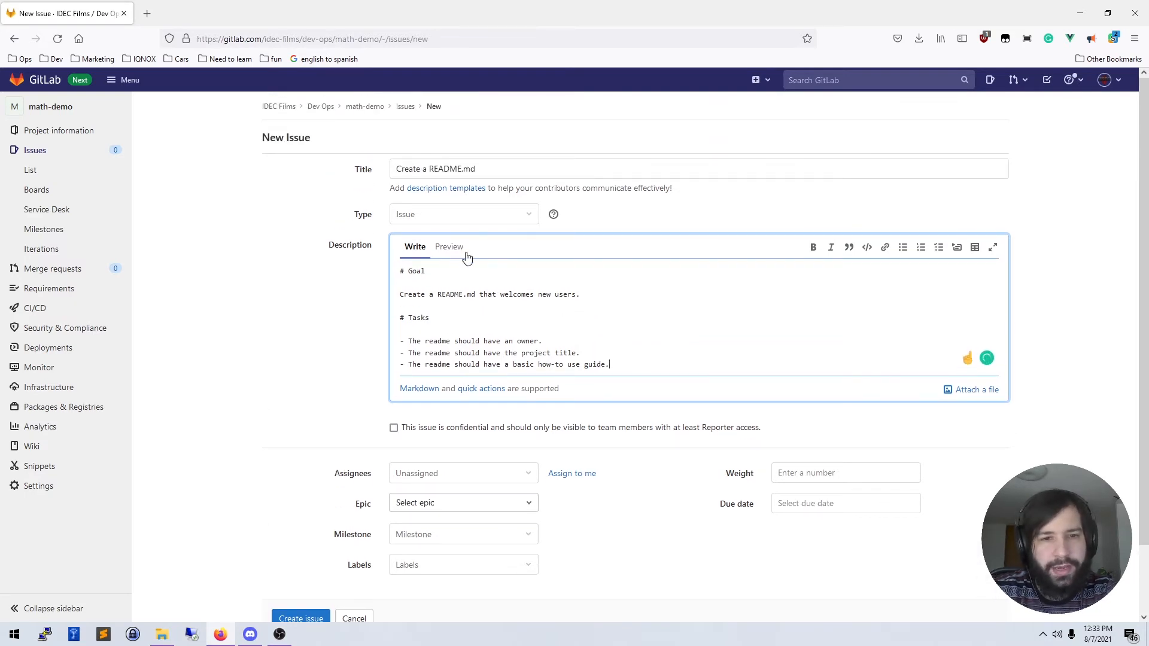
pyautogui.click(449, 247)
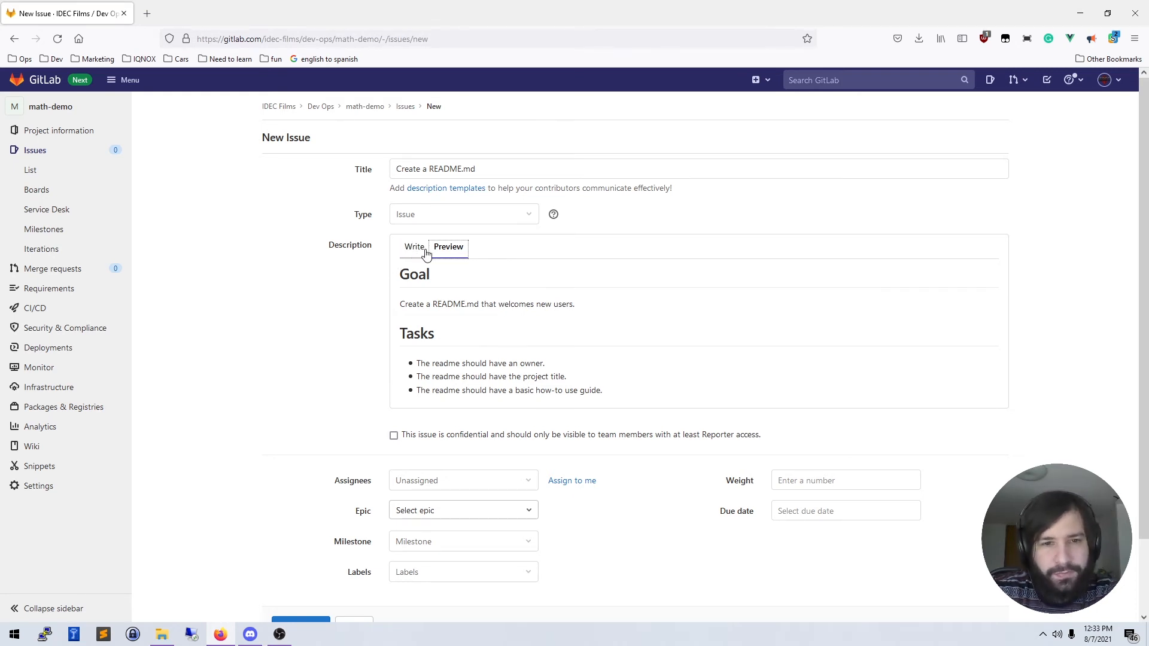
pyautogui.moveTo(401, 276); pyautogui.dragTo(593, 313)
pyautogui.click(395, 286)
pyautogui.click(594, 314)
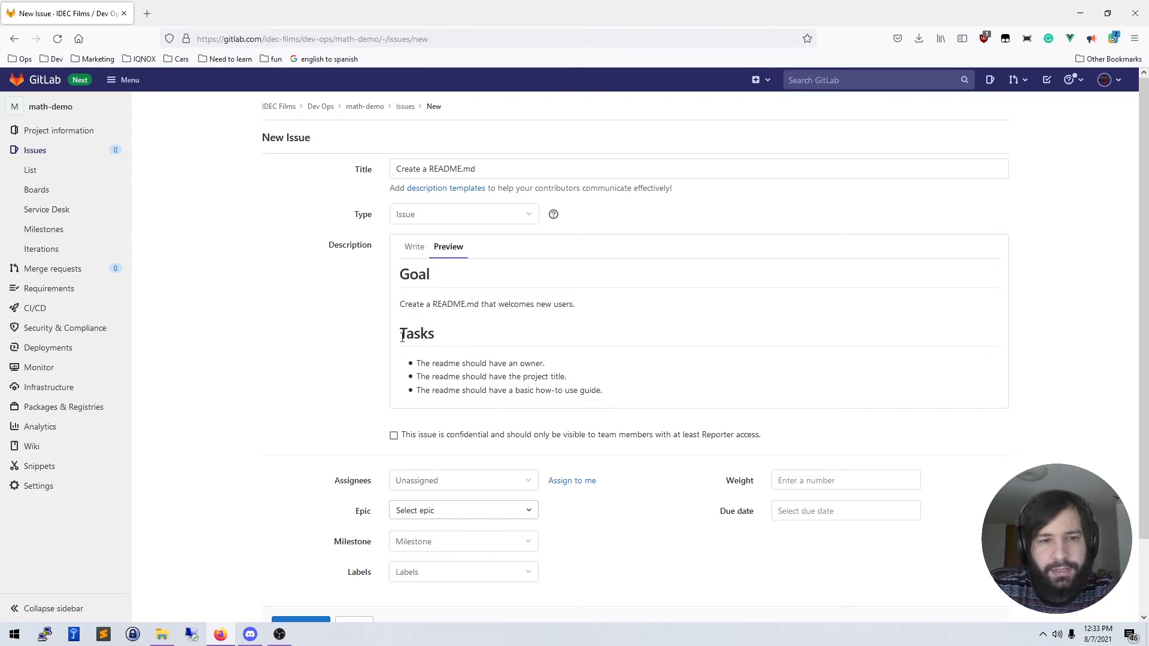
pyautogui.moveTo(398, 328); pyautogui.dragTo(619, 404)
pyautogui.click(619, 404)
pyautogui.scroll(-1, 619, 404)
pyautogui.scroll(-1, 619, 404)
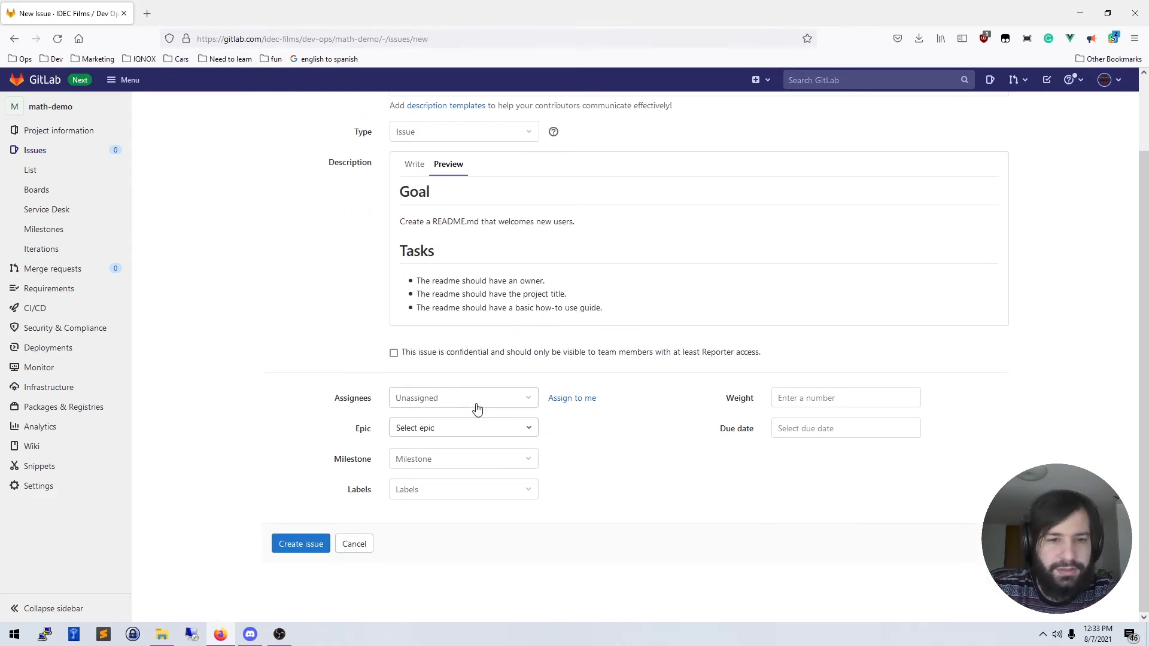
# Look through the assignee, epic, milestone and label choices for the new issue without selecting any.
pyautogui.click(452, 398)
pyautogui.click(453, 397)
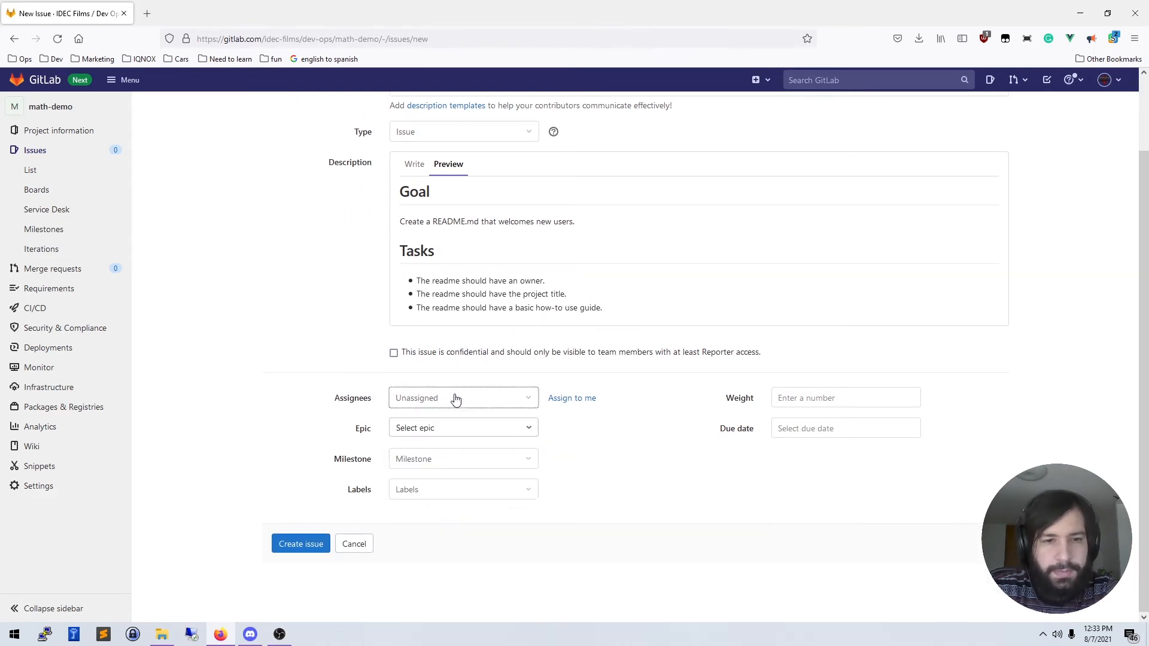
pyautogui.click(425, 435)
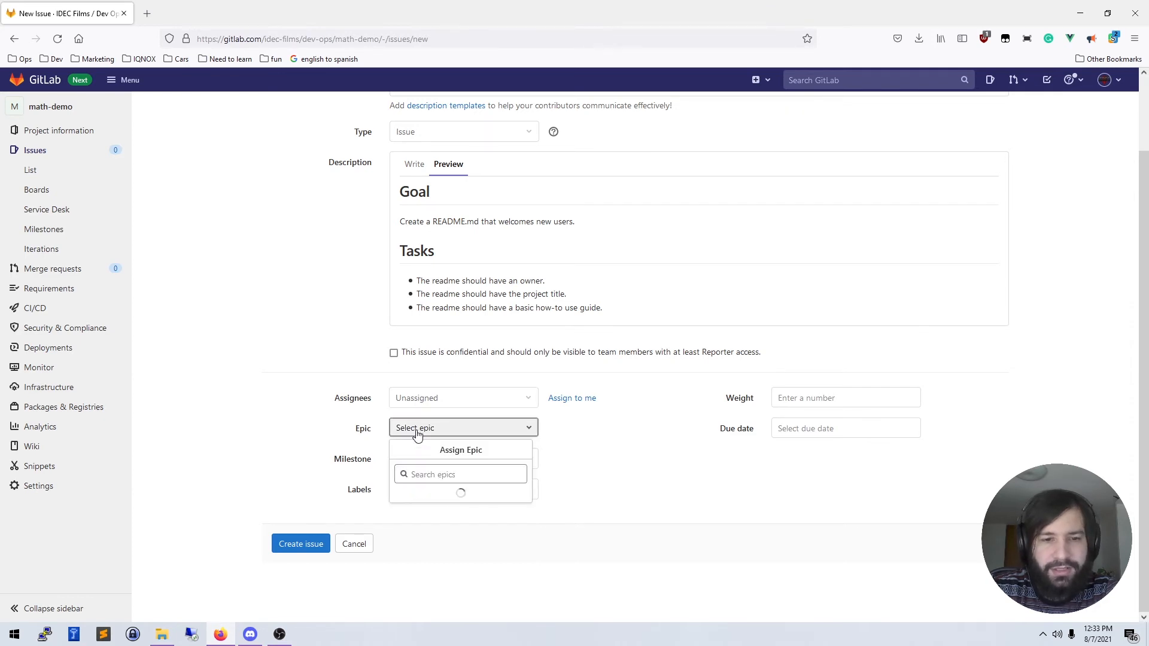
pyautogui.click(425, 436)
pyautogui.click(428, 466)
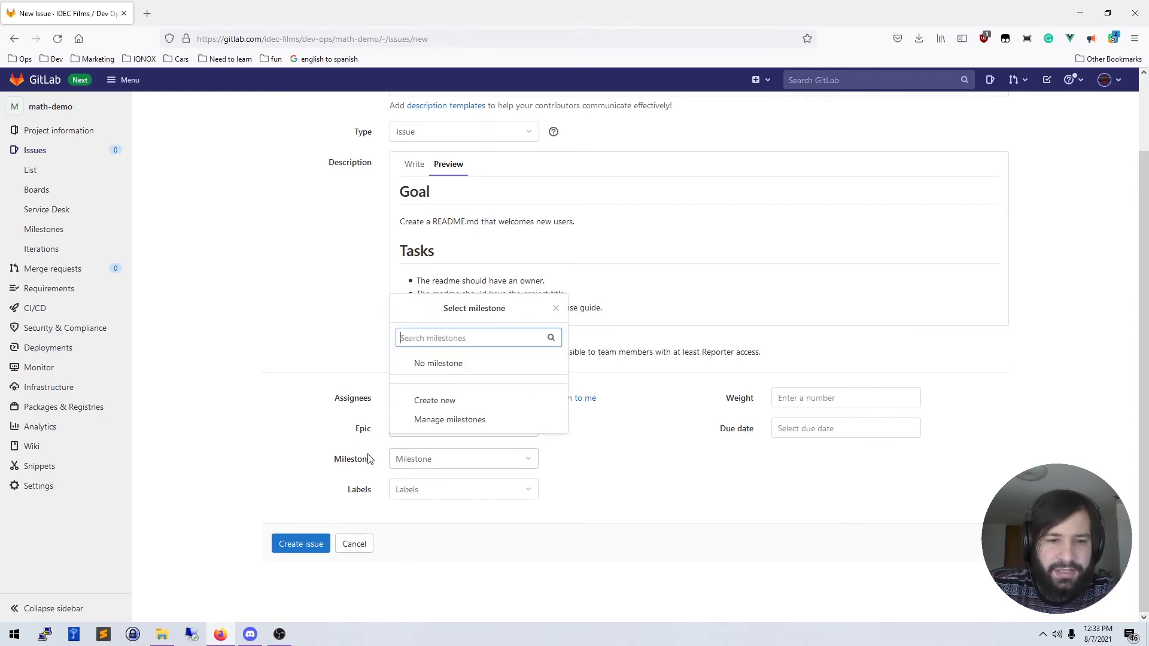
pyautogui.click(442, 462)
pyautogui.click(414, 500)
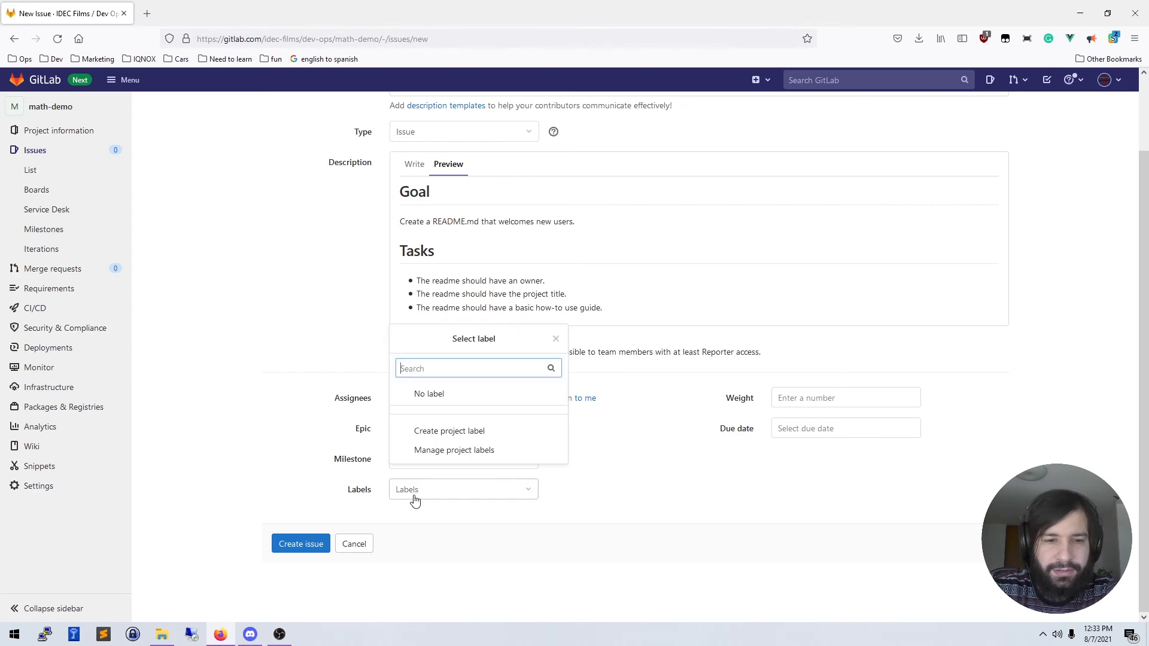
pyautogui.click(528, 482)
# Set the issue's weight to 1 and create the "Create a README.md" issue.
pyautogui.click(795, 397)
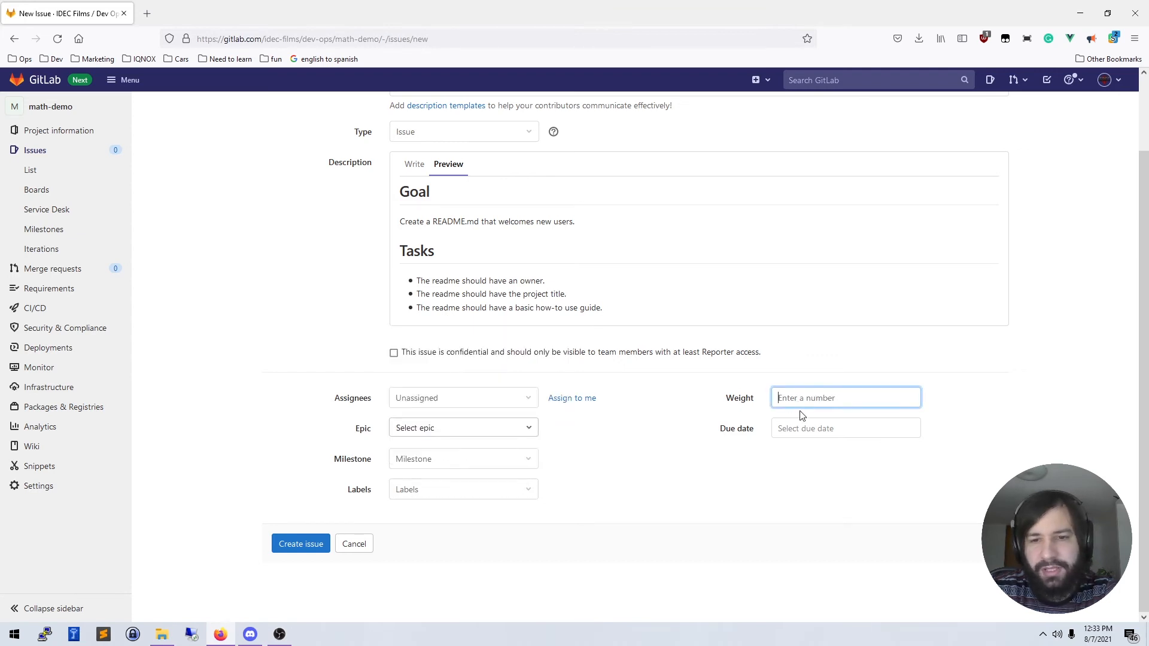
pyautogui.write('1')
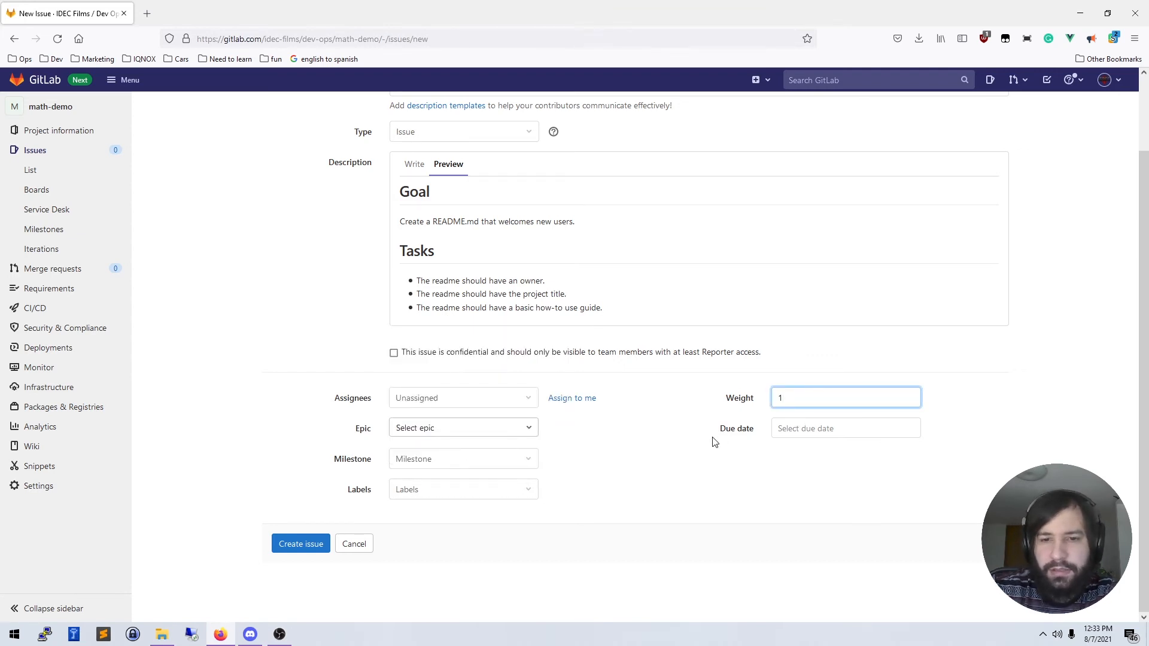
pyautogui.click(672, 467)
pyautogui.click(310, 554)
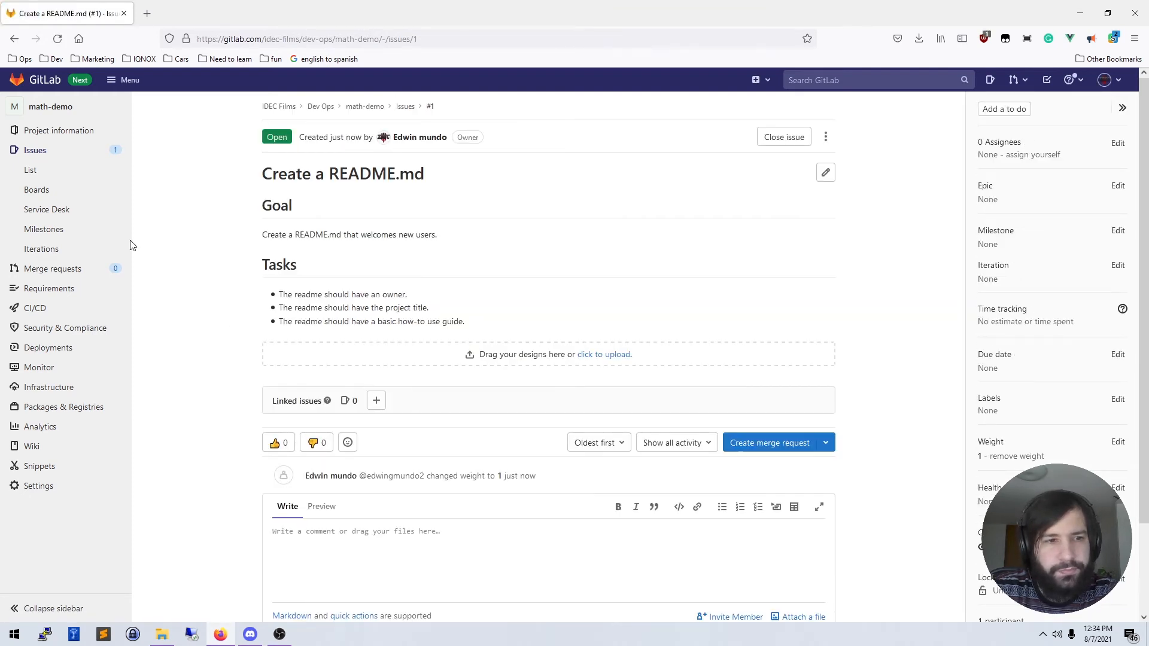
# Start another issue from the project's issue list and title it "We need some code.".
pyautogui.click(65, 156)
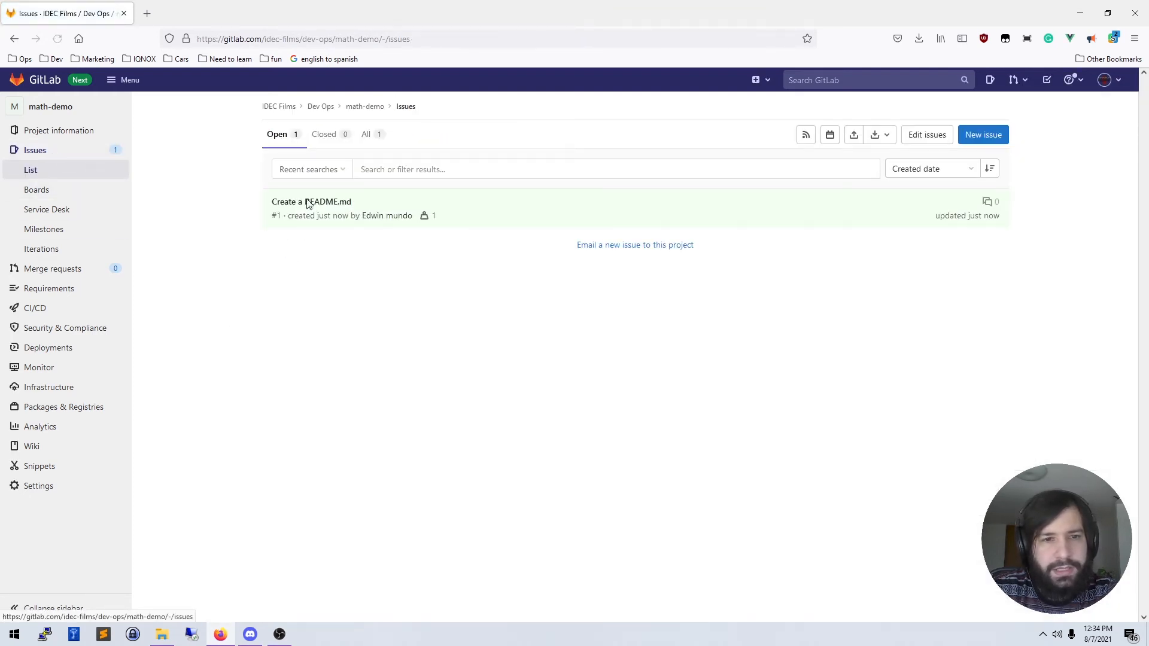
pyautogui.click(961, 140)
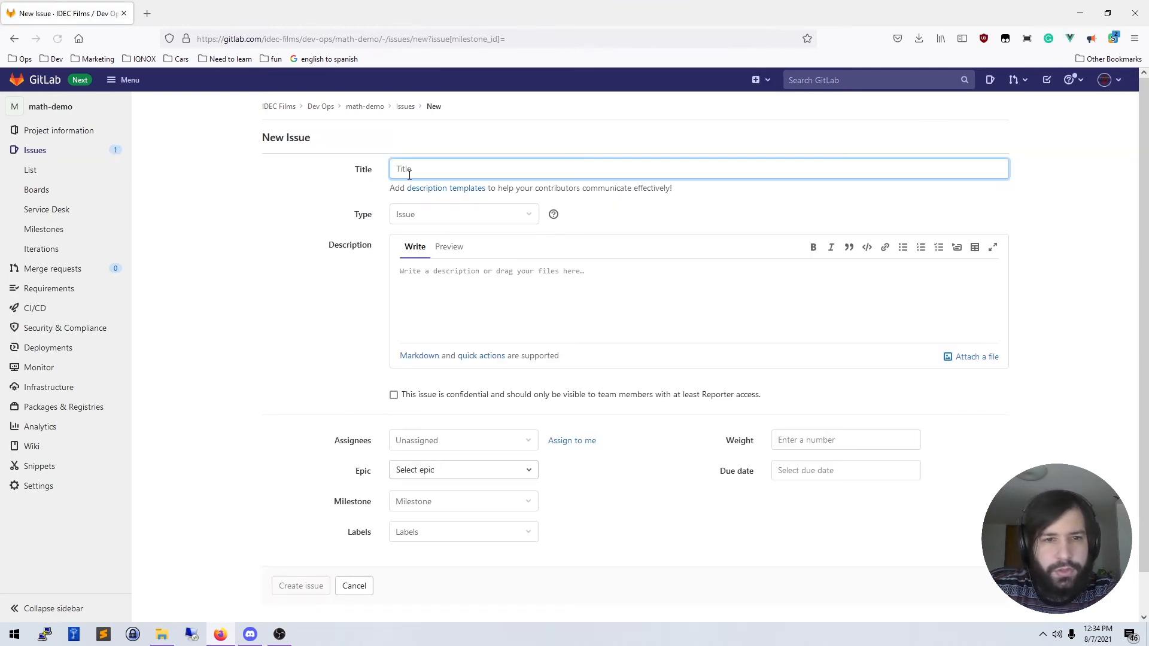
pyautogui.write('We nee')
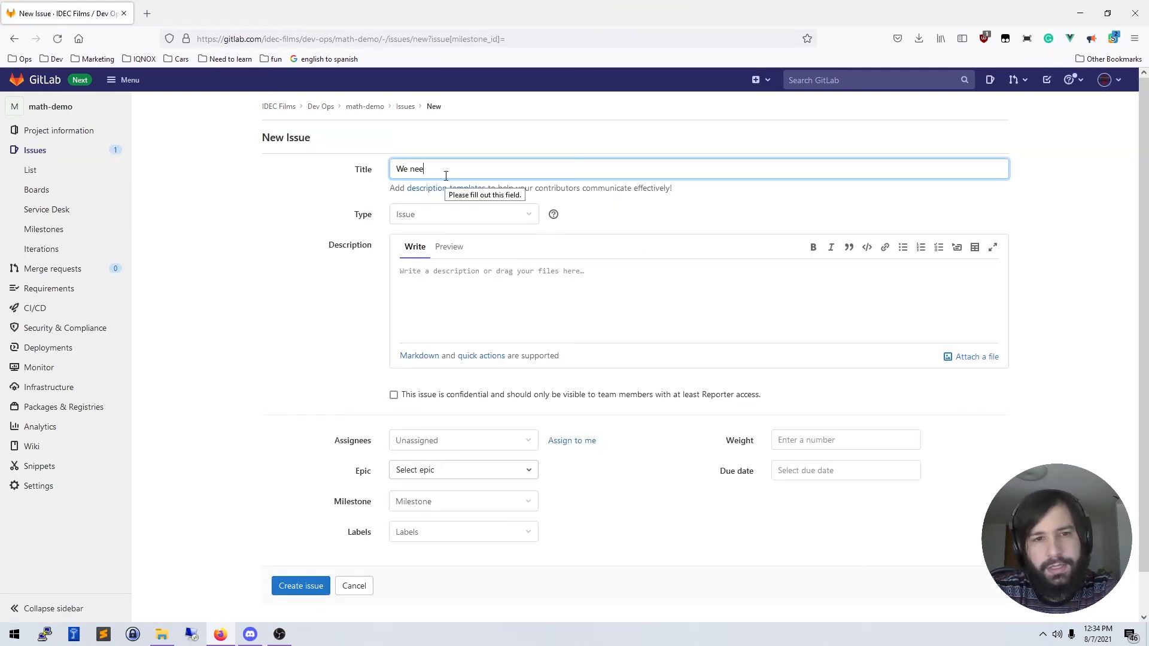
pyautogui.write('d some code.')
pyautogui.press('Tab')
pyautogui.press('Tab')
pyautogui.press('Tab')
pyautogui.press('Tab')
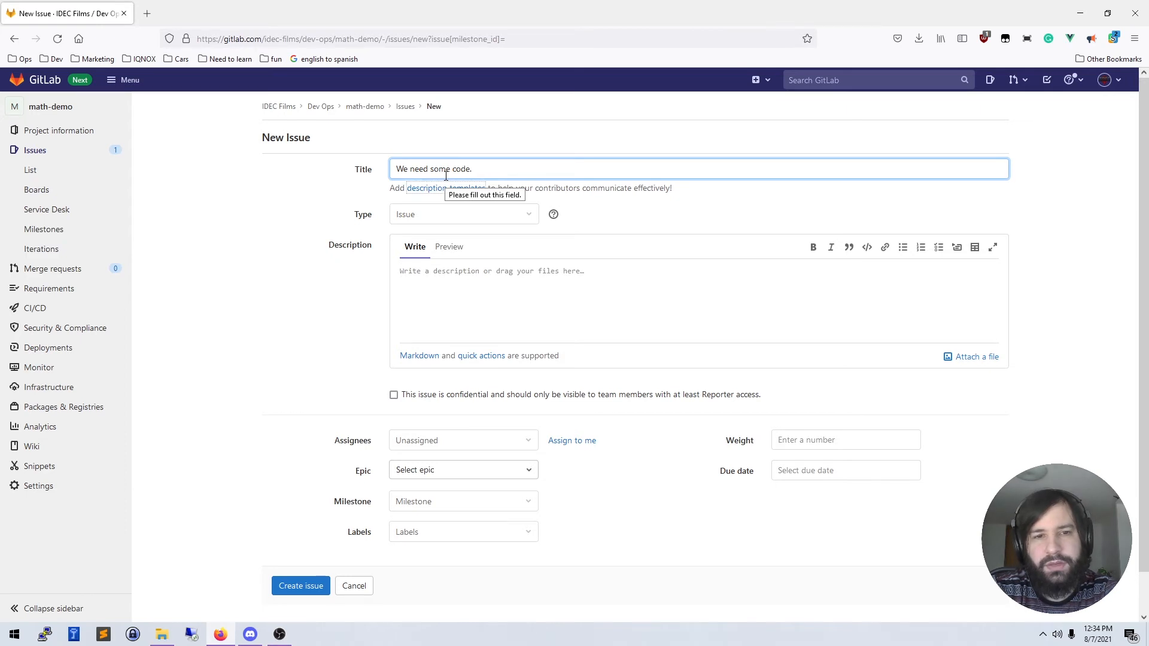
# Enter the description "This project has no main file. we need a mian.py file that runs our code." followed by a blank line.
pyautogui.click(493, 288)
pyautogui.write('This projec')
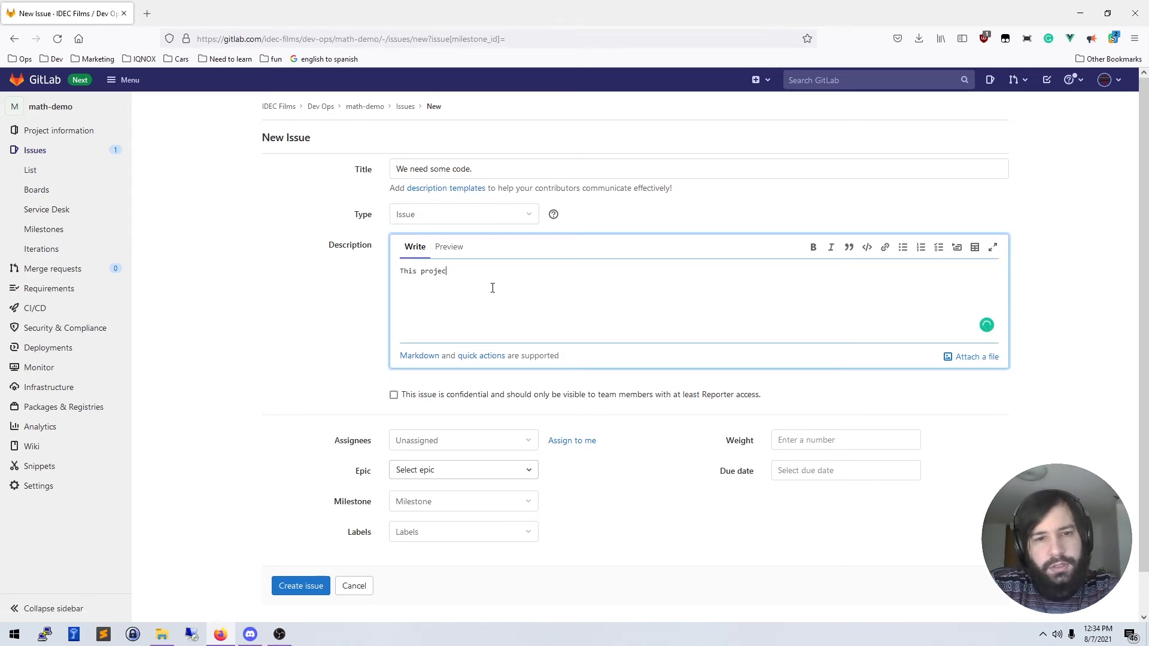
pyautogui.write('t has no main file. we nee')
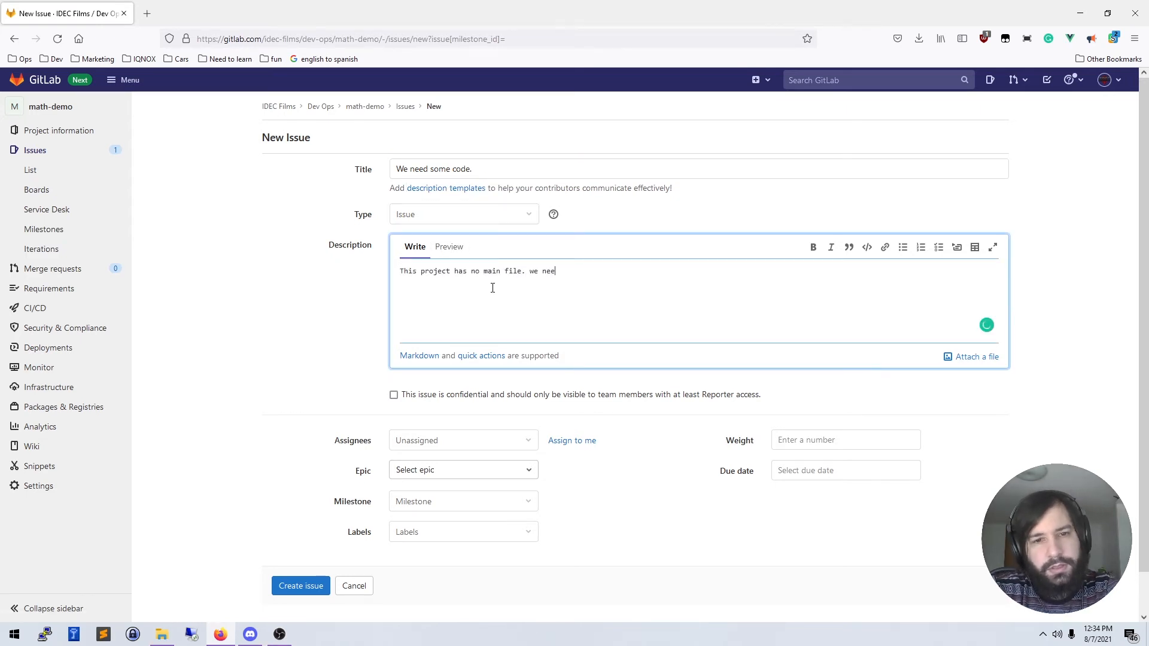
pyautogui.write('d a mian.py file that runs our code.')
pyautogui.press('Return')
pyautogui.press('Return')
# Add a "# Tasks" heading and begin its first bullet with "Create a" and the escaped __name__ == "__main__ comparison.
pyautogui.write('# Tasks')
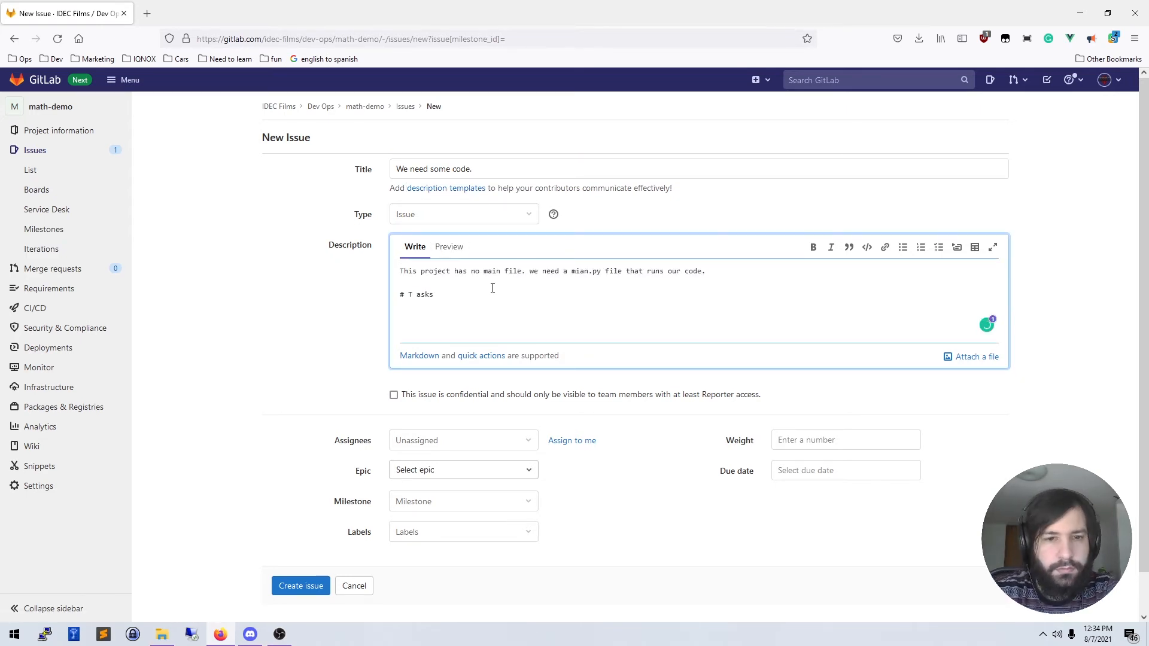
pyautogui.press('Return')
pyautogui.press('Return')
pyautogui.write('- Create a \\_\\_name')
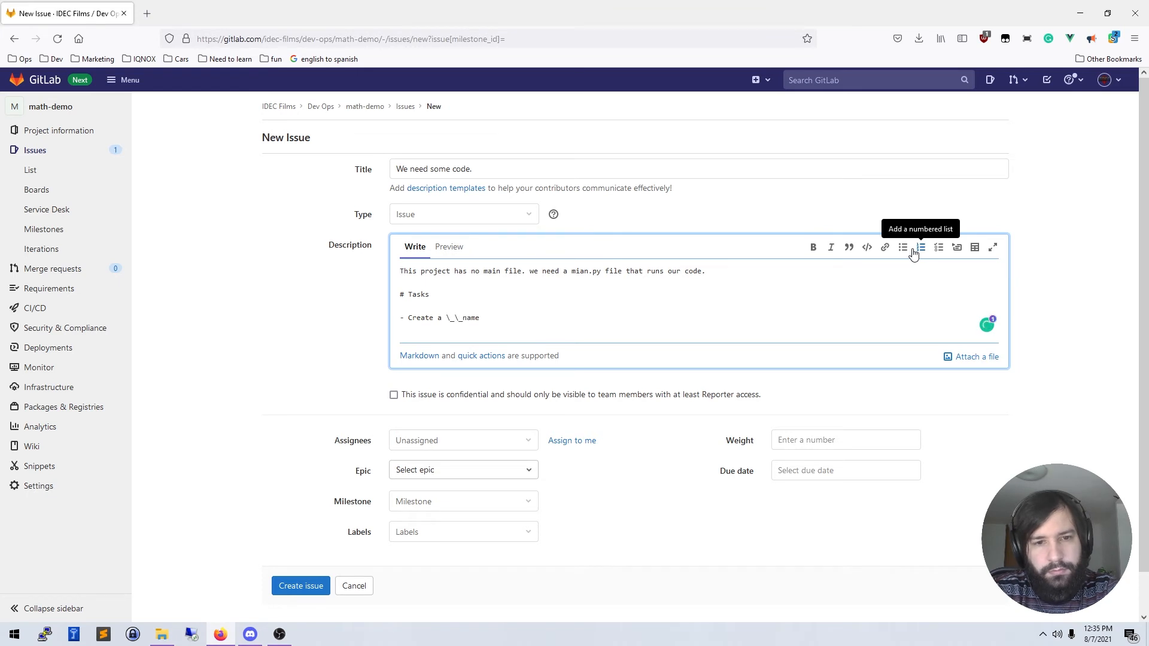
pyautogui.write('\\_\\_main__')
# Remove the escaping backslashes from the two underscores that follow "name" in the first task bullet.
pyautogui.press('Left')
pyautogui.press('Left')
pyautogui.press('Left')
pyautogui.press('Left')
pyautogui.press('Left')
pyautogui.press('Left')
pyautogui.press('Left')
pyautogui.press('Left')
pyautogui.press('Left')
pyautogui.press('Left')
pyautogui.press('Left')
pyautogui.press('Left')
pyautogui.press('Left')
pyautogui.press('Left')
pyautogui.press('Left')
pyautogui.press('Left')
pyautogui.press('BackSpace')
pyautogui.press('Left')
pyautogui.press('BackSpace')
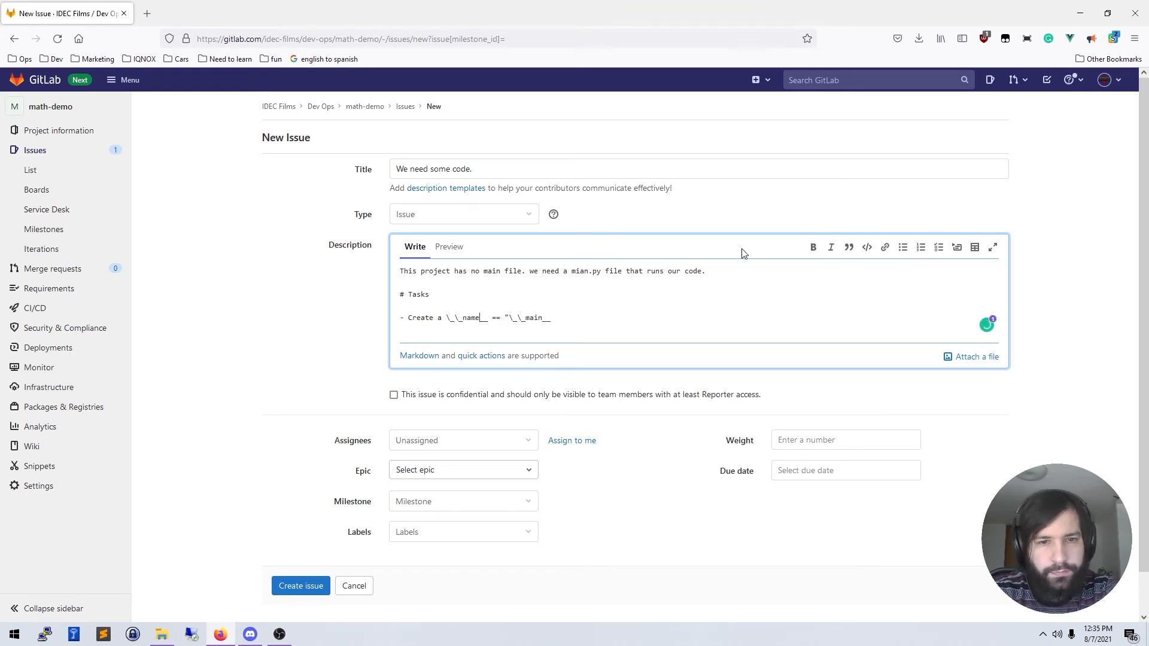
# Close the "__main__" string with a quotation mark and insert a backtick and "if" before the __name__ comparison.
pyautogui.click(570, 319)
pyautogui.write('"')
pyautogui.press('Left')
pyautogui.press('Left')
pyautogui.press('Left')
pyautogui.press('Left')
pyautogui.press('Left')
pyautogui.press('Left')
pyautogui.press('Left')
pyautogui.press('Left')
pyautogui.press('Left')
pyautogui.press('Left')
pyautogui.press('Left')
pyautogui.press('Left')
pyautogui.press('Left')
pyautogui.press('Left')
pyautogui.press('Left')
pyautogui.press('Left')
pyautogui.press('Left')
pyautogui.press('Left')
pyautogui.press('Left')
pyautogui.press('Left')
pyautogui.write('`if')
pyautogui.press('Left')
pyautogui.press('Left')
# Check the rendered first task, strip its remaining backslashes to read `if __name__ == "__main__"`, and append "block".
pyautogui.click(448, 246)
pyautogui.click(414, 249)
pyautogui.press('BackSpace')
pyautogui.press('BackSpace')
pyautogui.press('BackSpace')
pyautogui.press('BackSpace')
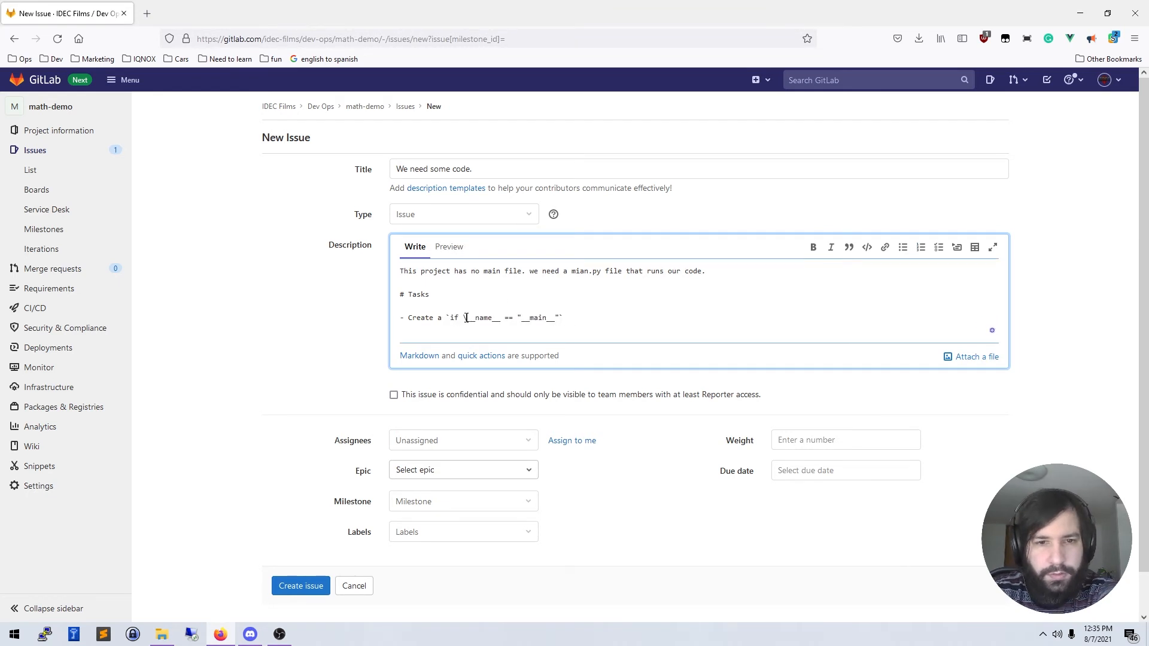
pyautogui.click(449, 246)
pyautogui.click(415, 248)
pyautogui.write('block')
# Add a second task bullet reading "Create a main method." with a capital C.
pyautogui.press('Return')
pyautogui.write('- create a main f')
pyautogui.press('BackSpace')
pyautogui.write('method.')
pyautogui.press('Return')
pyautogui.press('Up')
pyautogui.press('Right')
pyautogui.press('Right')
pyautogui.press('Right')
pyautogui.press('BackSpace')
pyautogui.write('C')
pyautogui.press('Down')
# Add a third task bullet reading "have main print a welcome message.".
pyautogui.write('- Create a welcome')
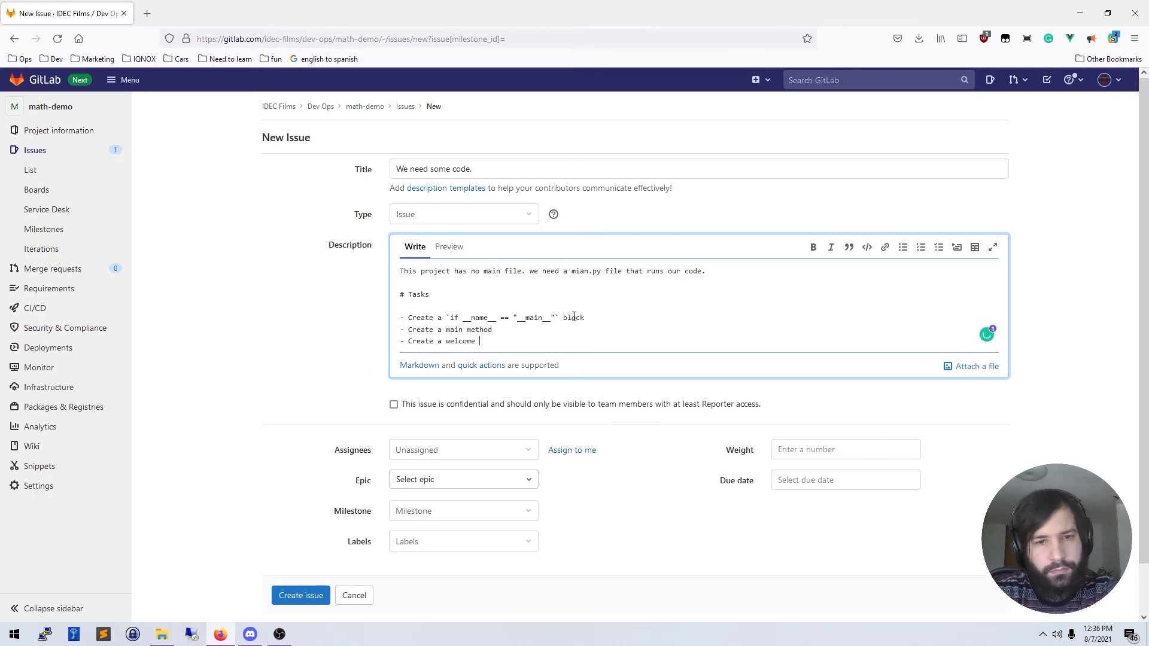
pyautogui.press('BackSpace')
pyautogui.press('BackSpace')
pyautogui.press('BackSpace')
pyautogui.press('BackSpace')
pyautogui.press('BackSpace')
pyautogui.press('BackSpace')
pyautogui.press('BackSpace')
pyautogui.press('BackSpace')
pyautogui.press('BackSpace')
pyautogui.press('BackSpace')
pyautogui.press('BackSpace')
pyautogui.press('BackSpace')
pyautogui.press('BackSpace')
pyautogui.press('BackSpace')
pyautogui.press('BackSpace')
pyautogui.press('BackSpace')
pyautogui.write('have main print a welcome message.')
# Insert a "# Goal" heading above the first description sentence, separated by a blank line.
pyautogui.click(400, 271)
pyautogui.press('Return')
pyautogui.press('Up')
pyautogui.write('# Goal')
pyautogui.press('Return')
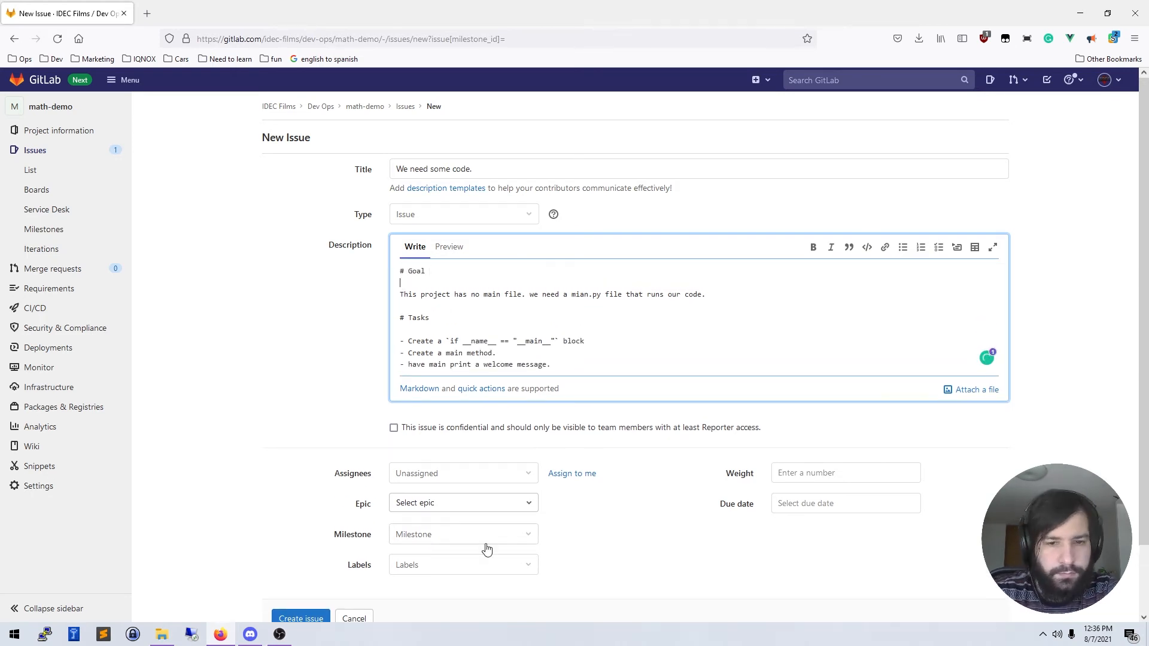
# Set the weight of the "We need some code." issue to 2.
pyautogui.click(845, 473)
pyautogui.write('2')
pyautogui.click(438, 579)
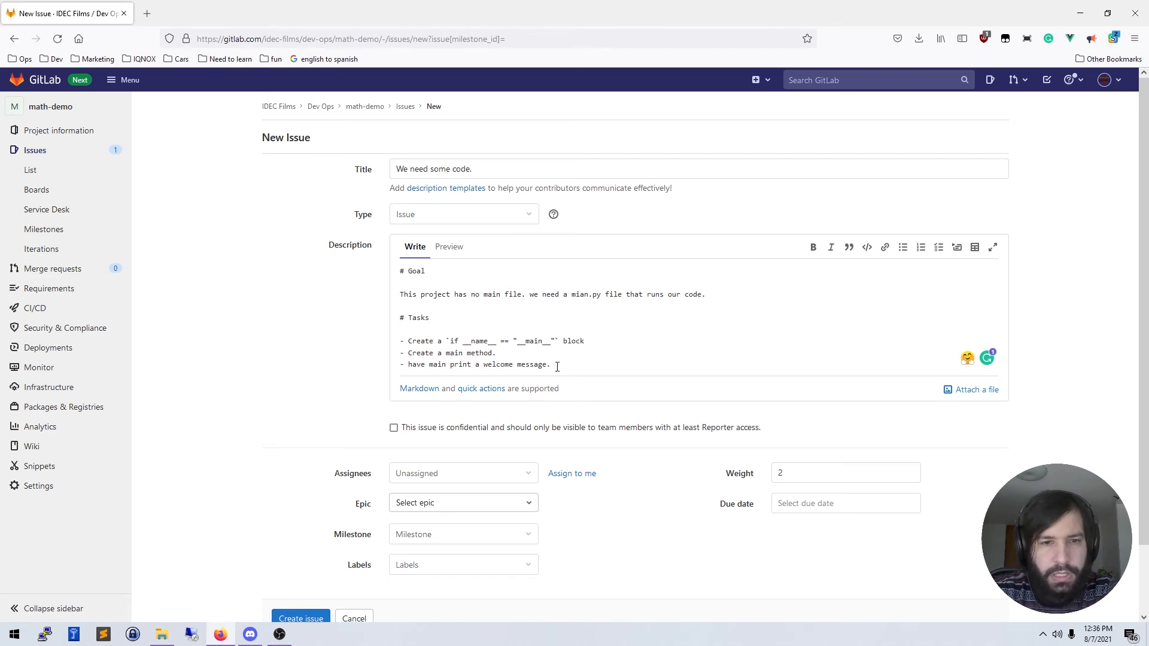
# Preview the rendered description of the code issue and review its goal sentence.
pyautogui.moveTo(562, 366); pyautogui.dragTo(358, 267)
pyautogui.scroll(-2, 426, 254)
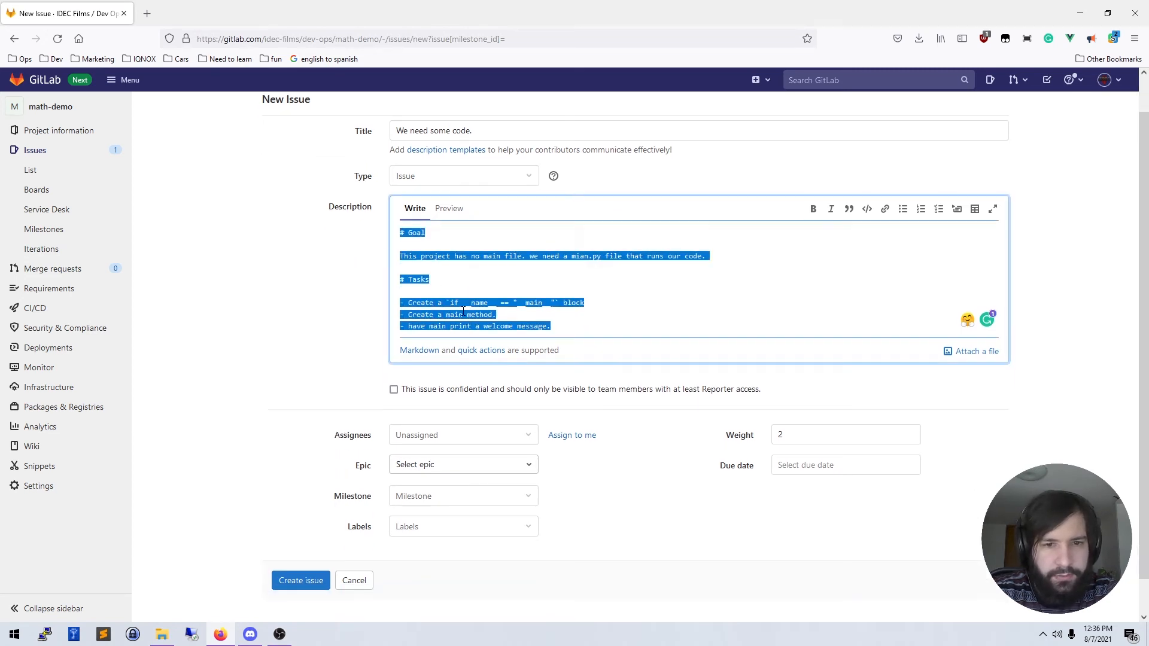
pyautogui.scroll(2, 497, 243)
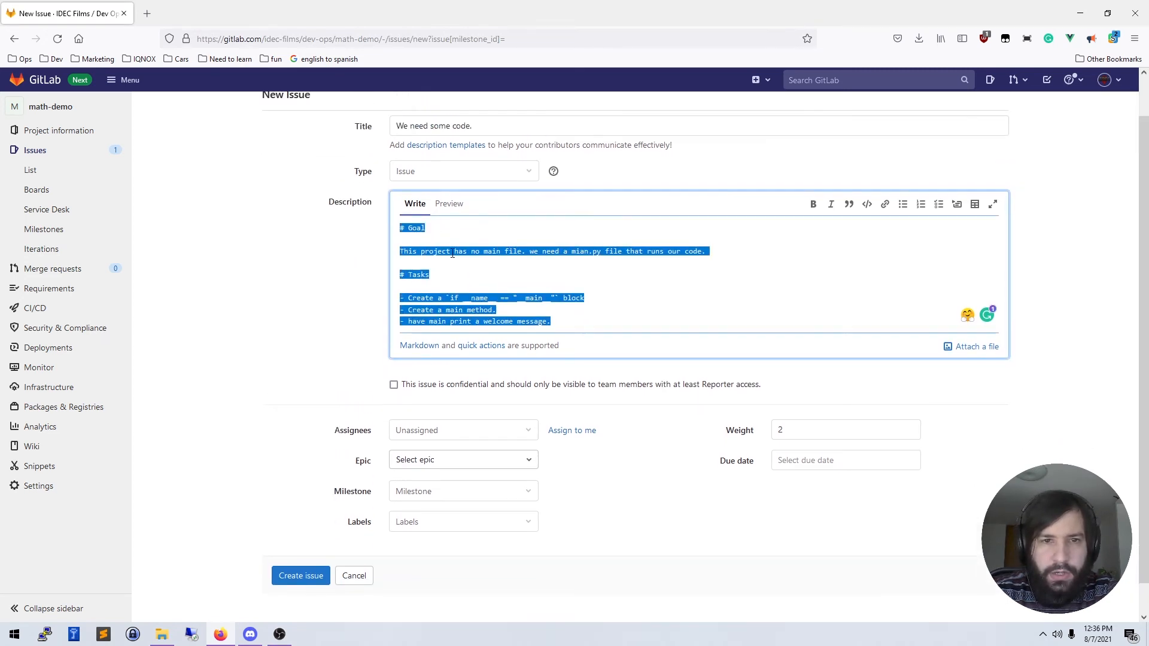
pyautogui.scroll(-2, 436, 299)
pyautogui.click(449, 185)
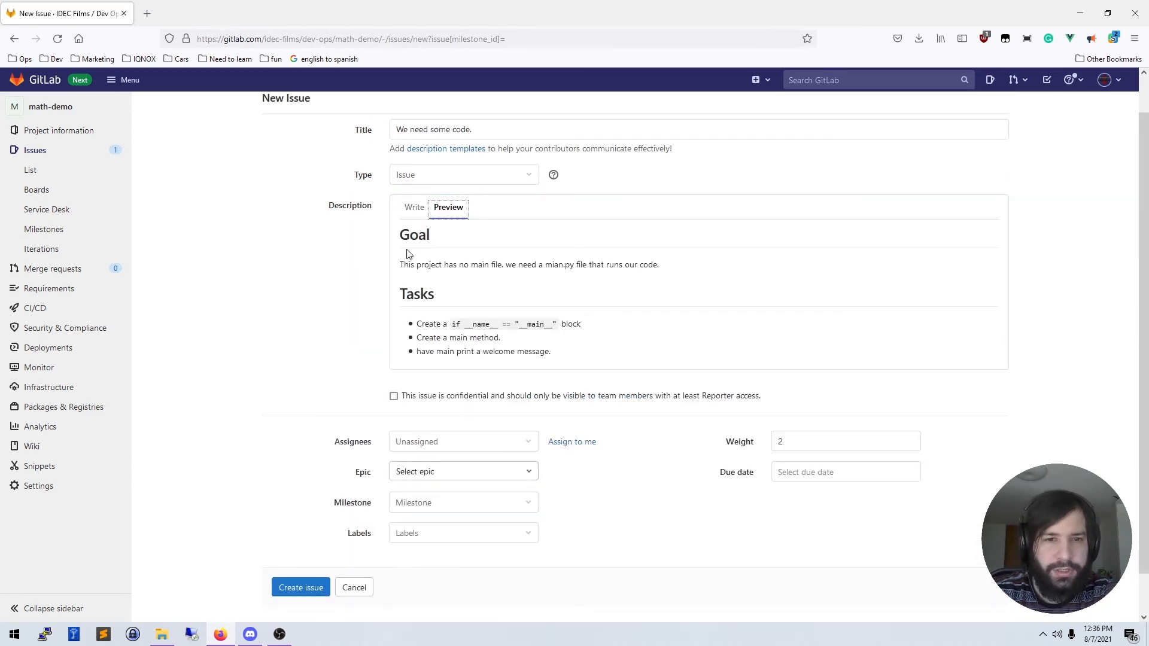
pyautogui.moveTo(401, 265); pyautogui.dragTo(687, 274)
pyautogui.click(588, 264)
pyautogui.click(688, 275)
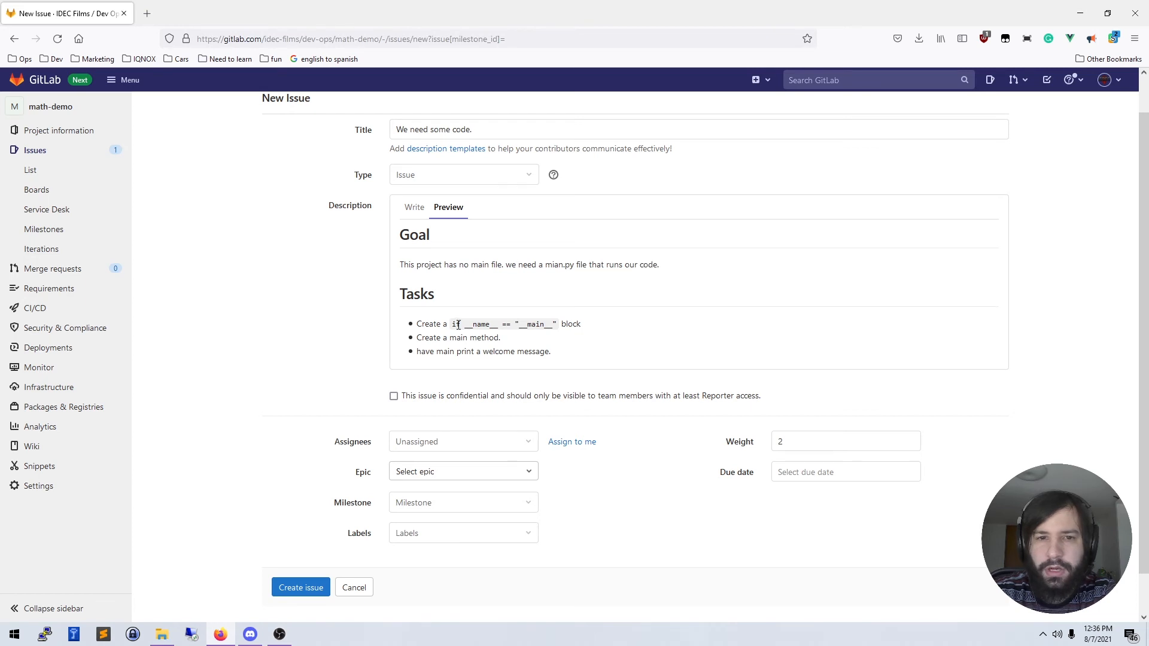
# Review the task list in the rendered description and create the "We need some code." issue.
pyautogui.moveTo(419, 323); pyautogui.dragTo(579, 326)
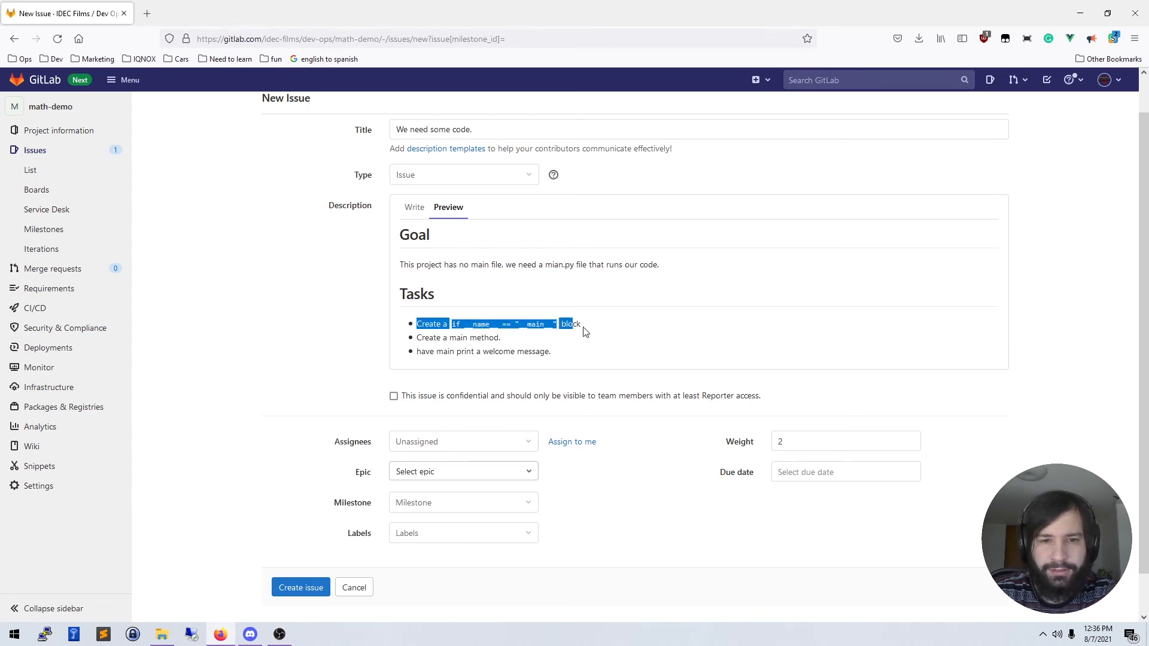
pyautogui.click(596, 328)
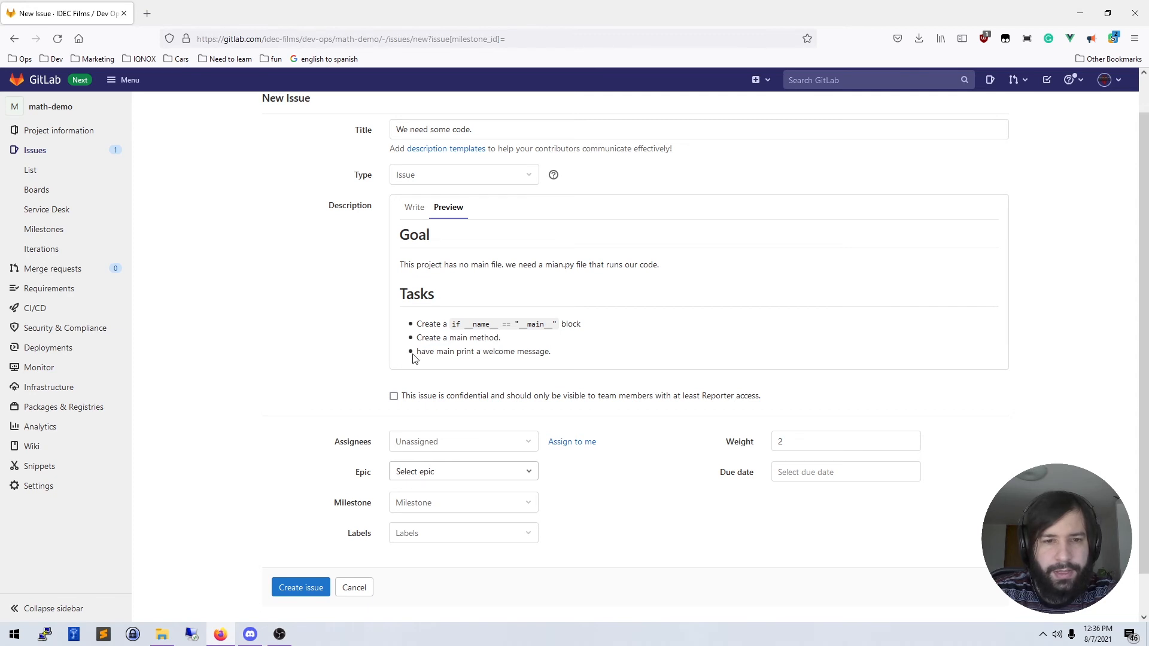
pyautogui.moveTo(558, 357); pyautogui.dragTo(350, 205)
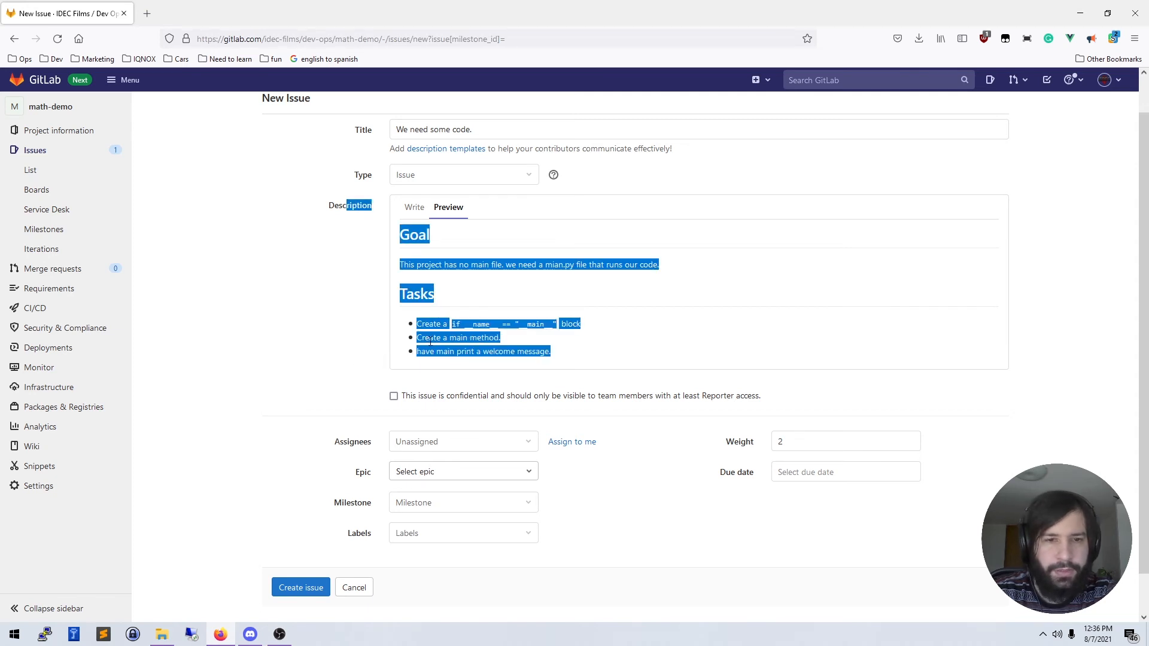
pyautogui.click(479, 365)
pyautogui.moveTo(569, 362); pyautogui.dragTo(388, 298)
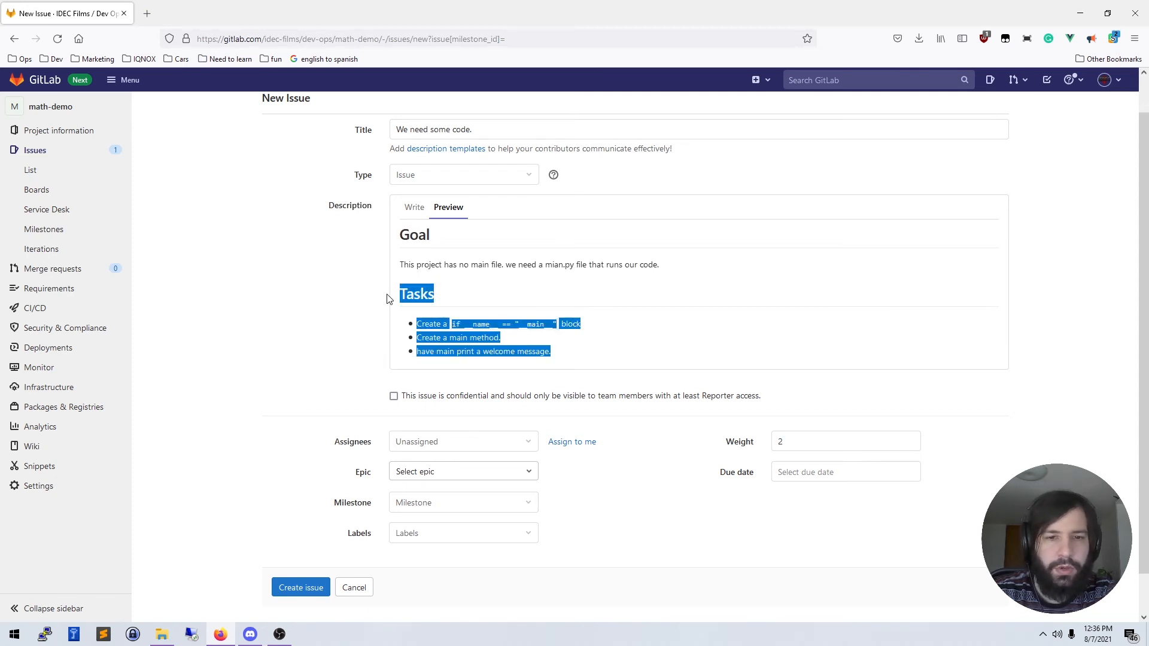
pyautogui.click(445, 323)
pyautogui.click(311, 587)
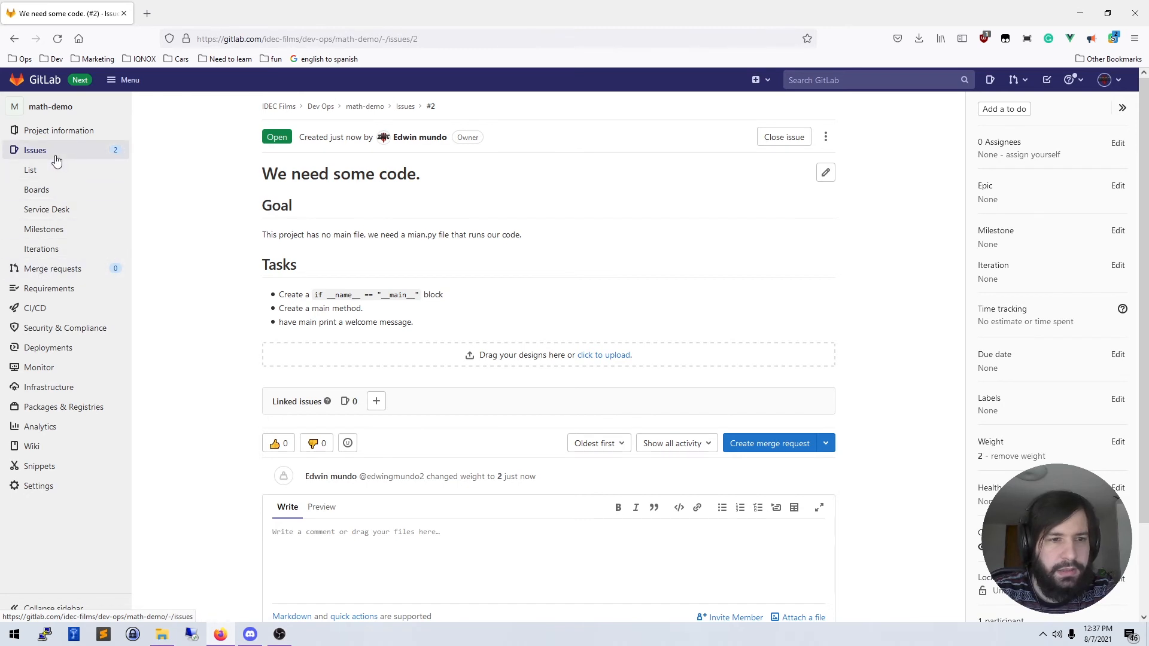
# Start a new project milestone titled "Sprint 1" with start date 2021-08-07 and due date 2021-08-14.
pyautogui.click(52, 234)
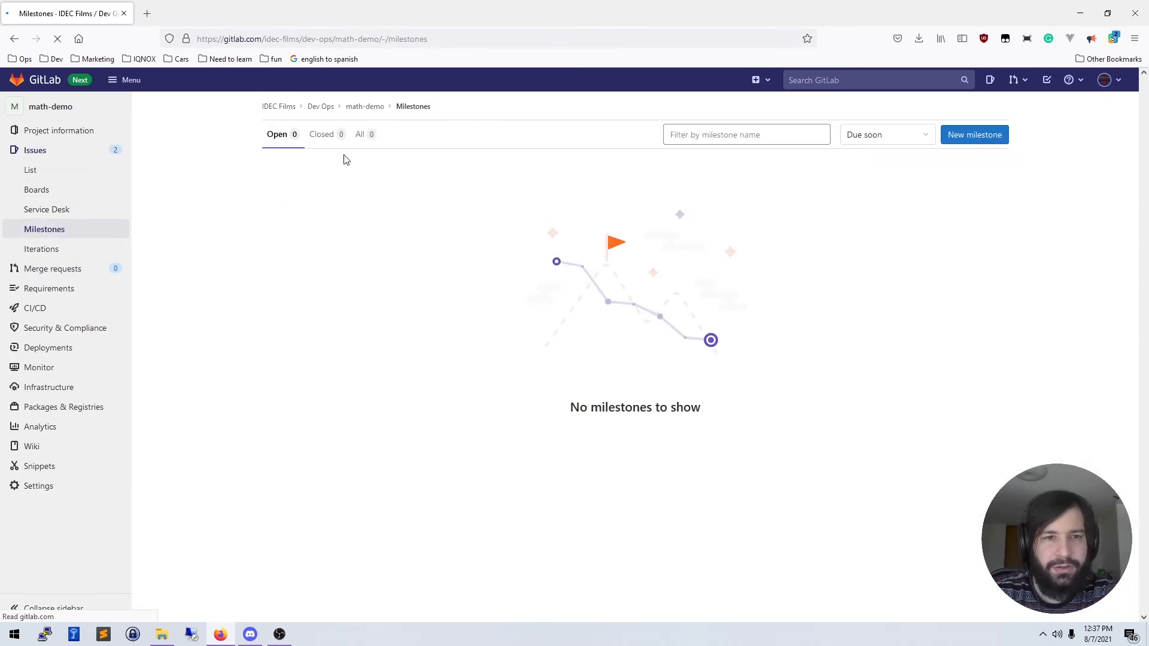
pyautogui.click(960, 139)
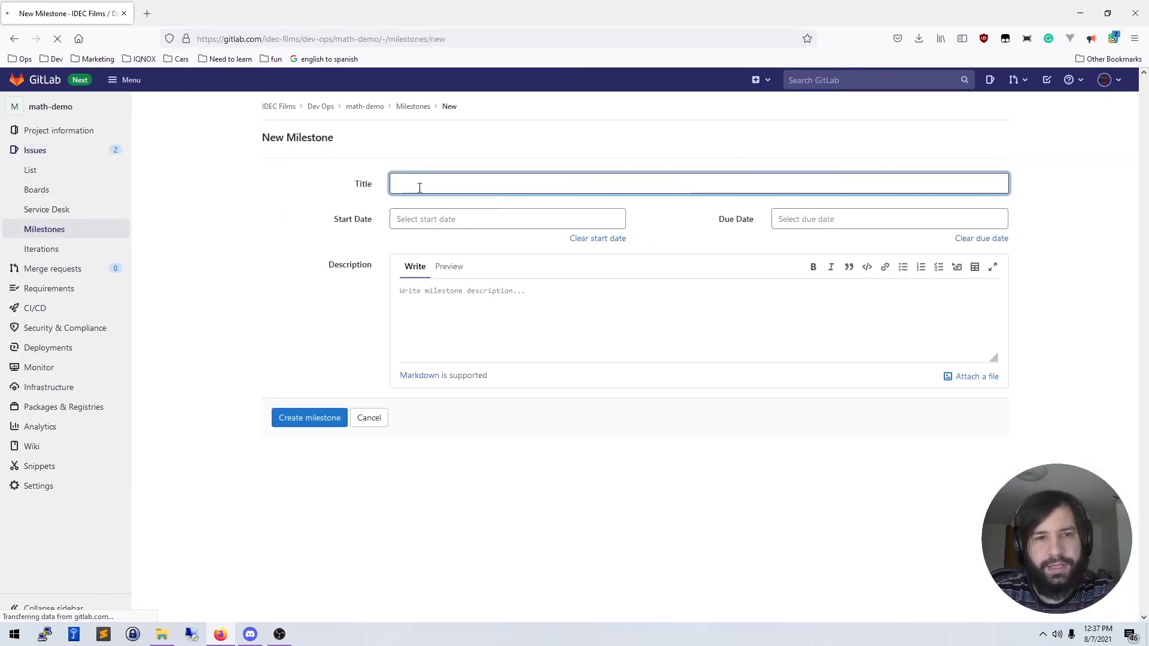
pyautogui.write('s')
pyautogui.click(405, 200)
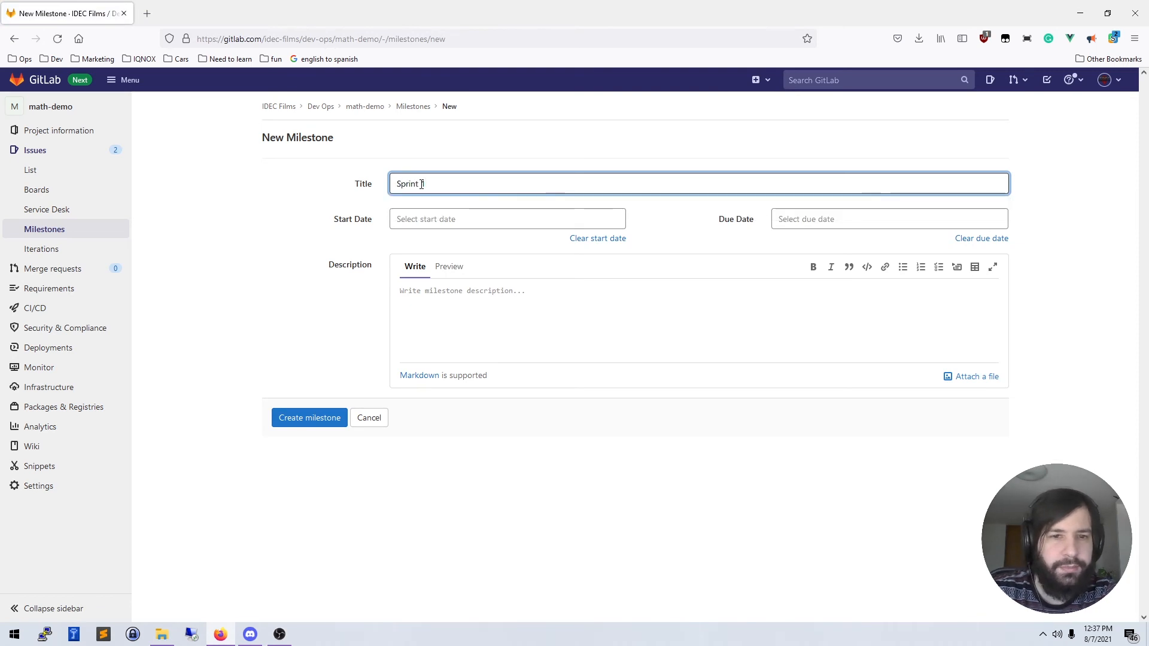
pyautogui.click(465, 219)
pyautogui.click(528, 284)
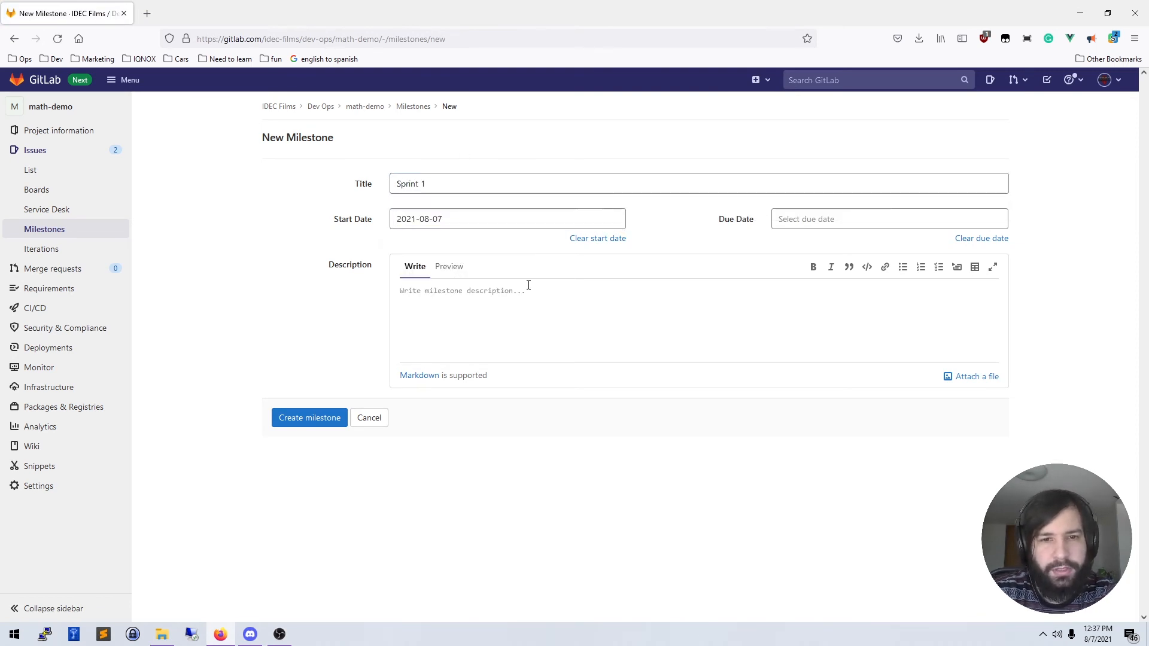
pyautogui.click(809, 219)
pyautogui.click(906, 300)
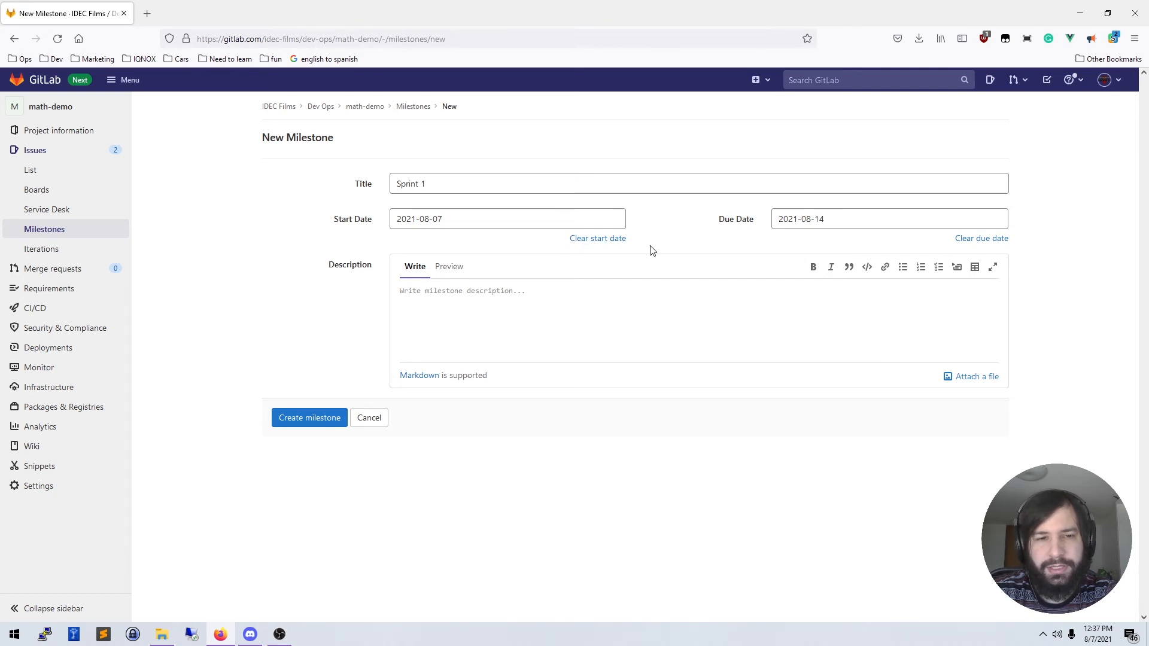
# Begin the milestone description with a "# Goal" heading.
pyautogui.click(428, 319)
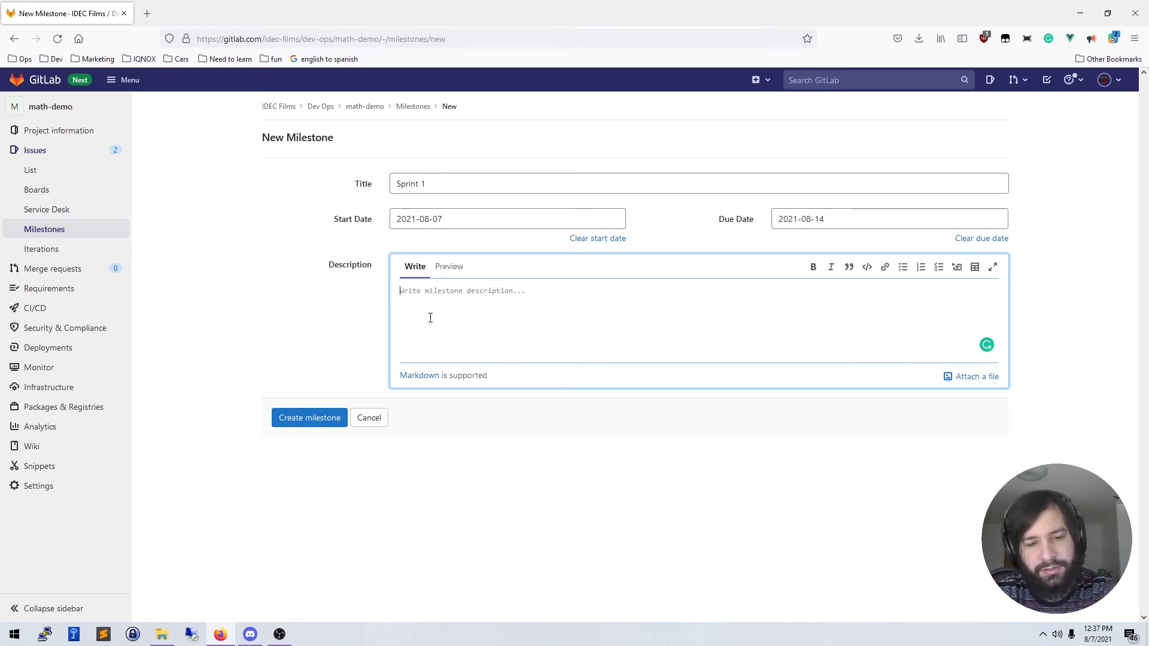
pyautogui.write('#')
pyautogui.press('BackSpace')
pyautogui.write('!')
pyautogui.press('BackSpace')
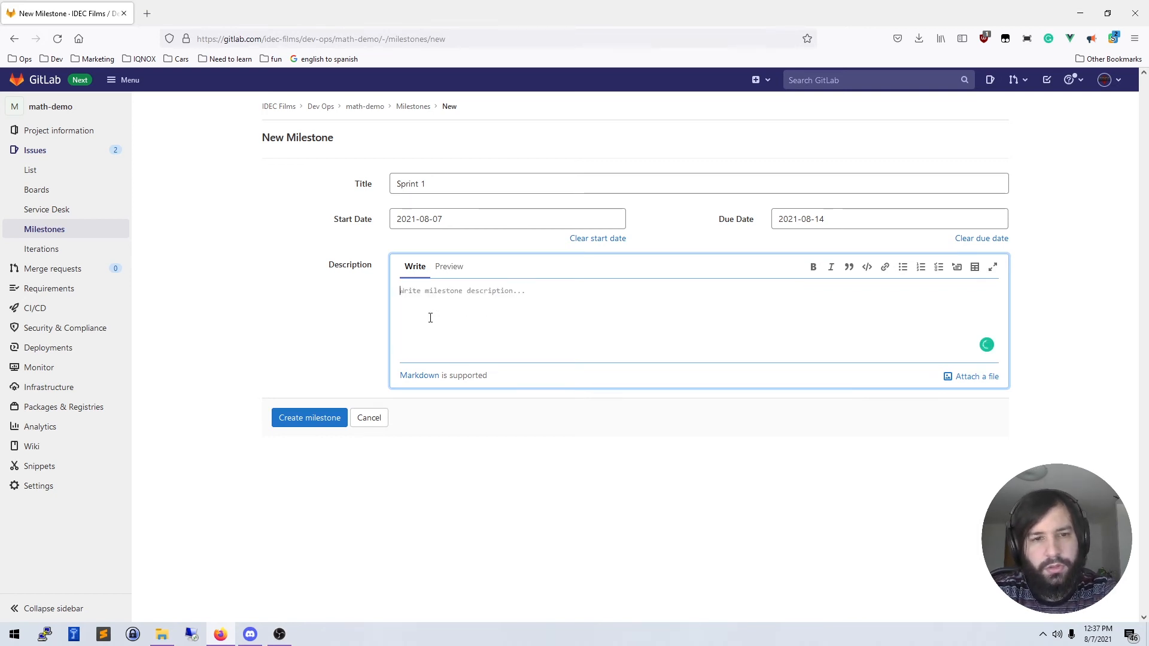
pyautogui.write('# Goal')
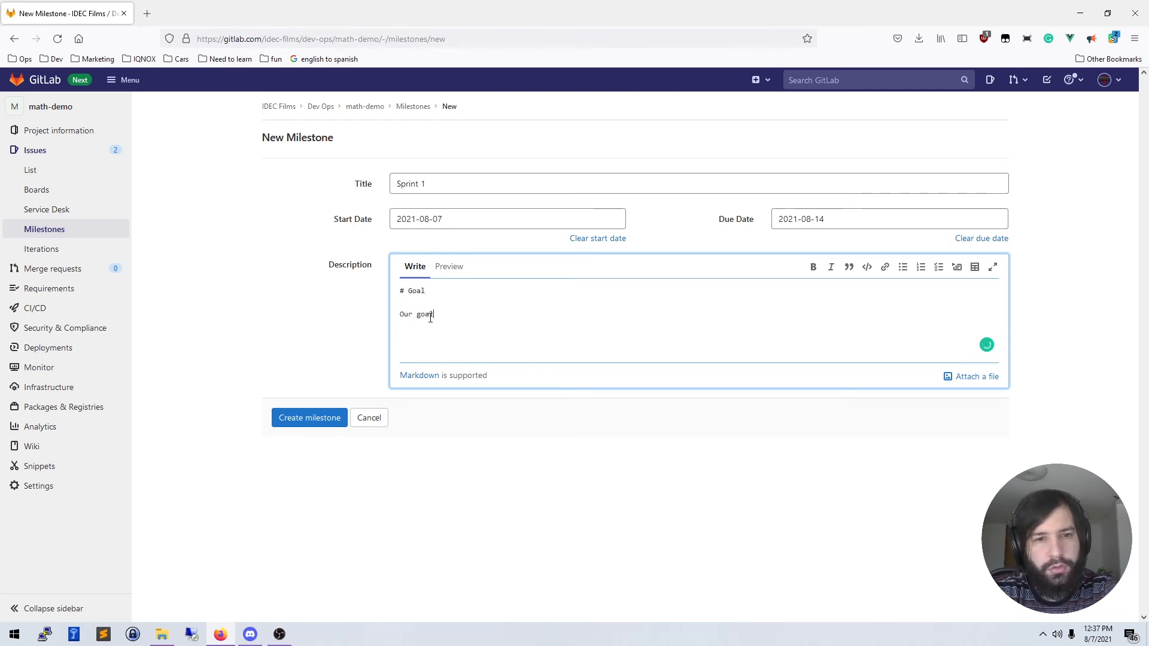
# Below the Goal heading, write "Our goal for this sprint is to get our workflow in a good state.".
pyautogui.press('BackSpace')
pyautogui.press('BackSpace')
pyautogui.press('BackSpace')
pyautogui.write('for ')
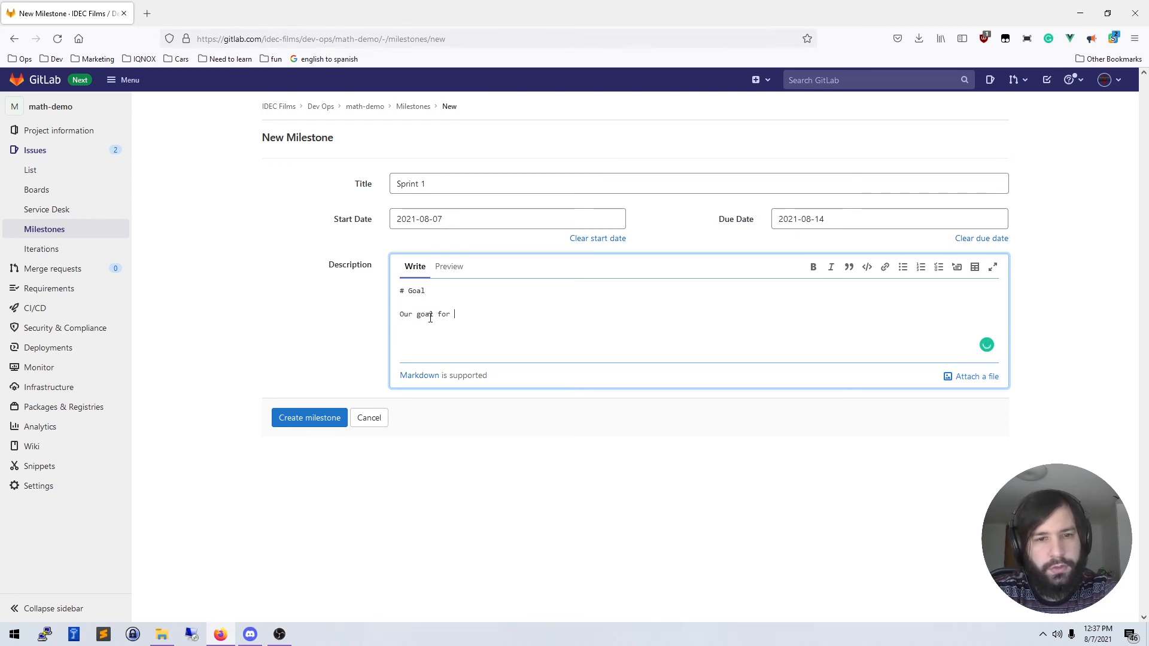
pyautogui.write('this ')
pyautogui.write('spri')
pyautogui.press('BackSpace')
pyautogui.write('ri')
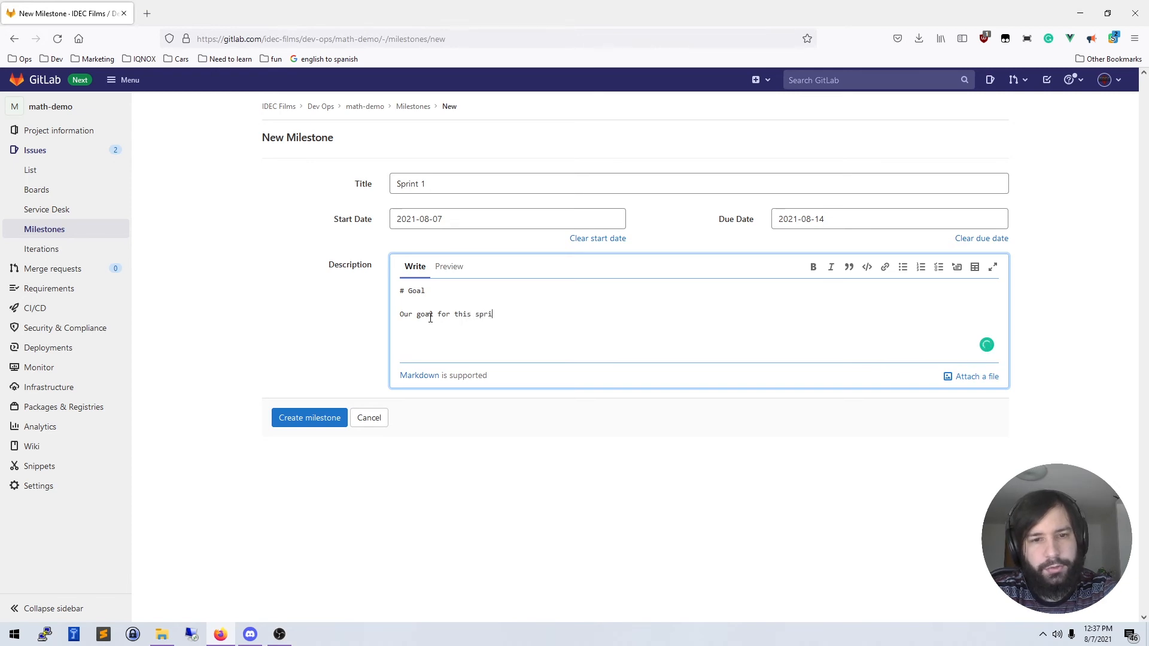
pyautogui.write('nt is to ge')
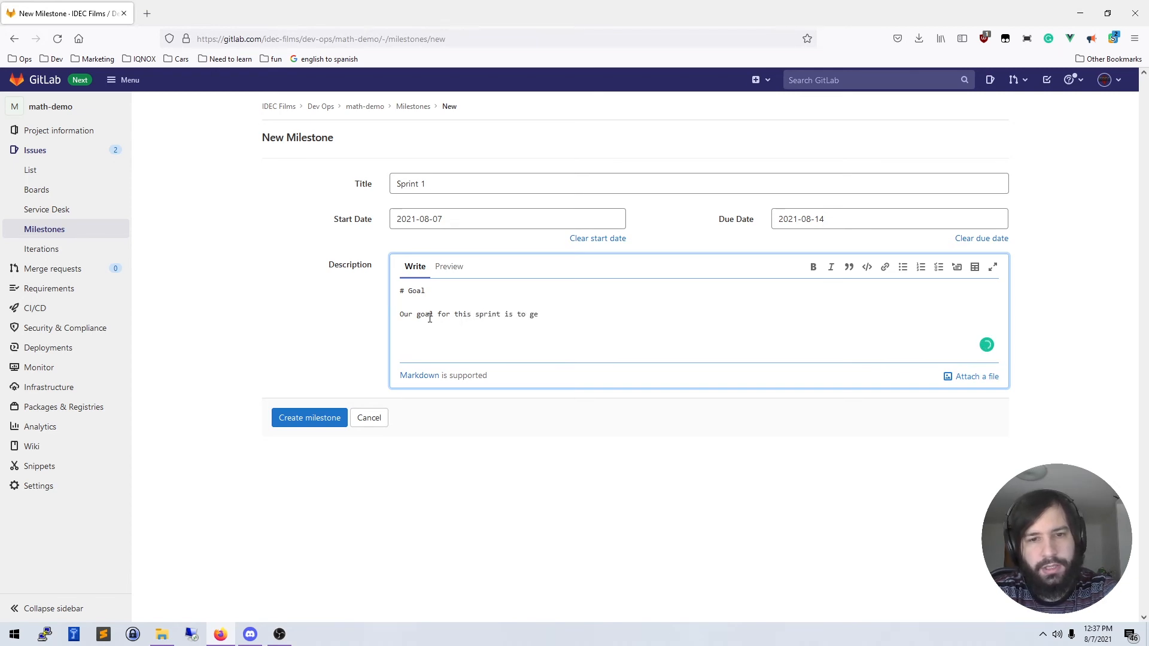
pyautogui.write('t our workfl')
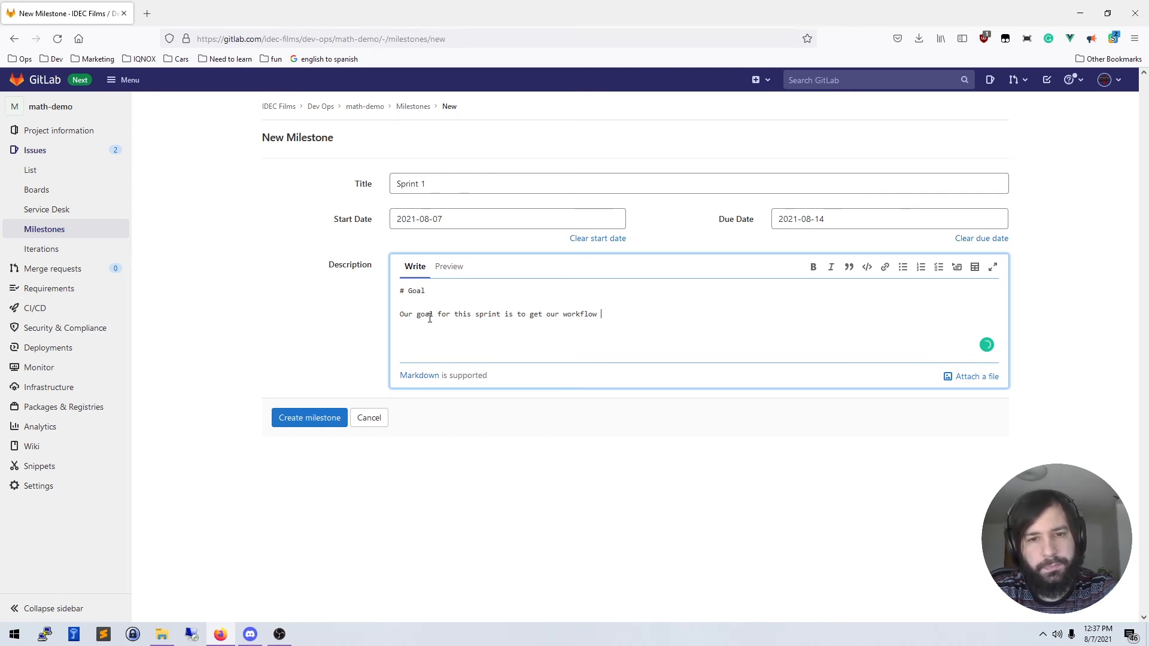
pyautogui.write('ow')
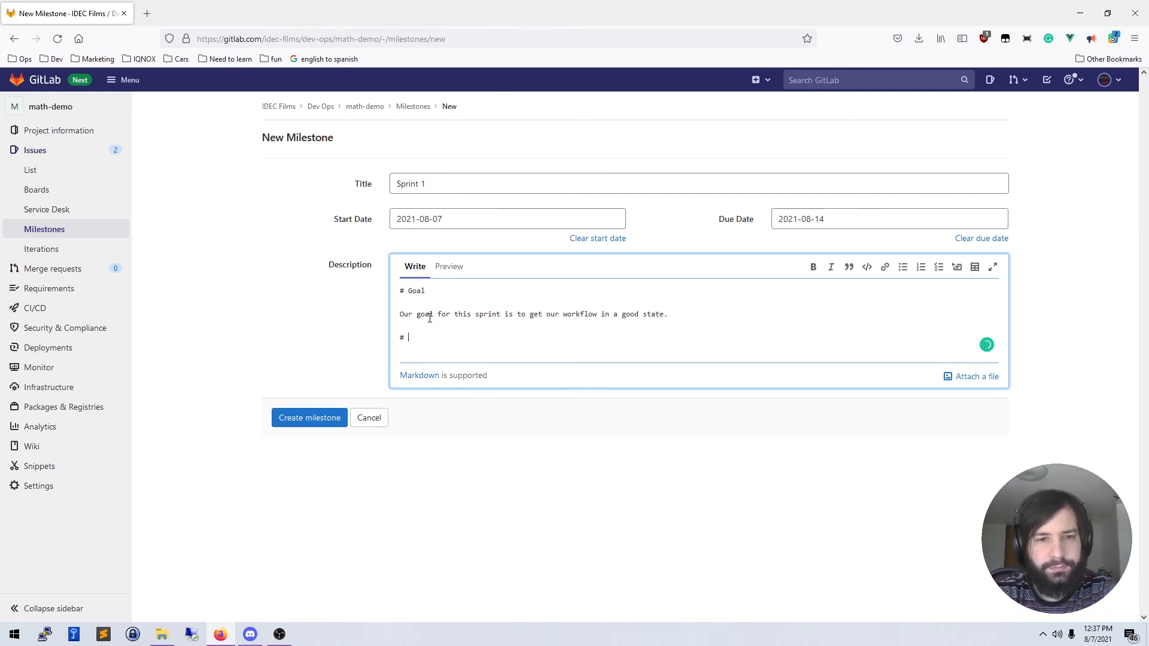
# Add a "# Task" heading below the goal sentence, separated by a blank line.
pyautogui.press('BackSpace')
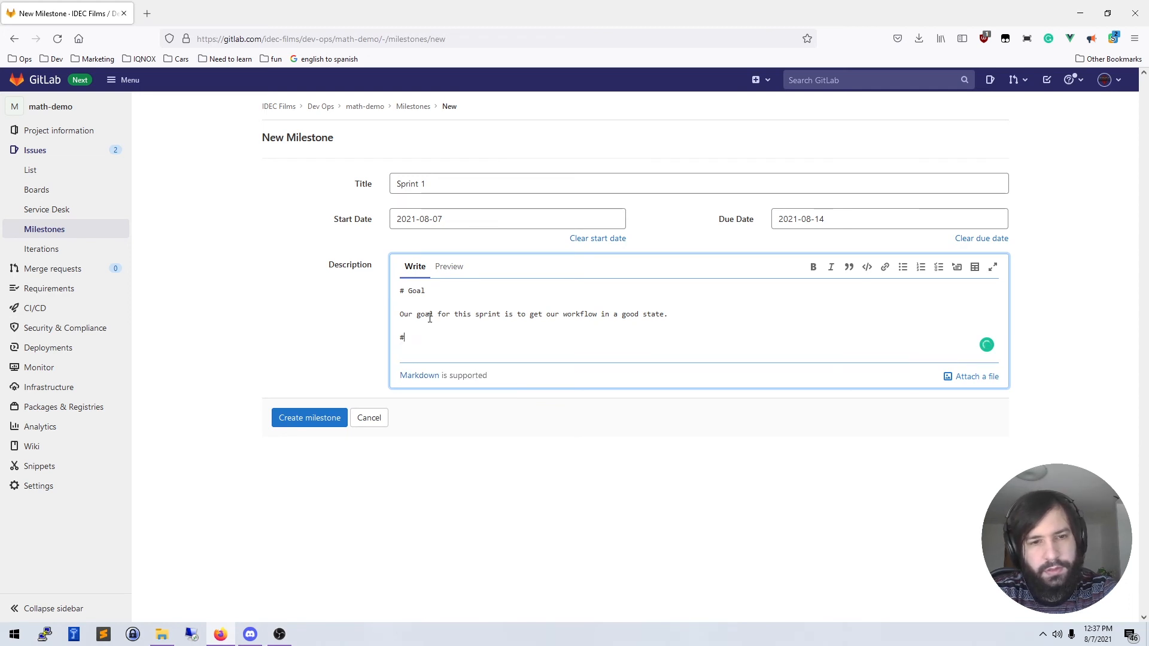
pyautogui.press('Return')
pyautogui.press('Return')
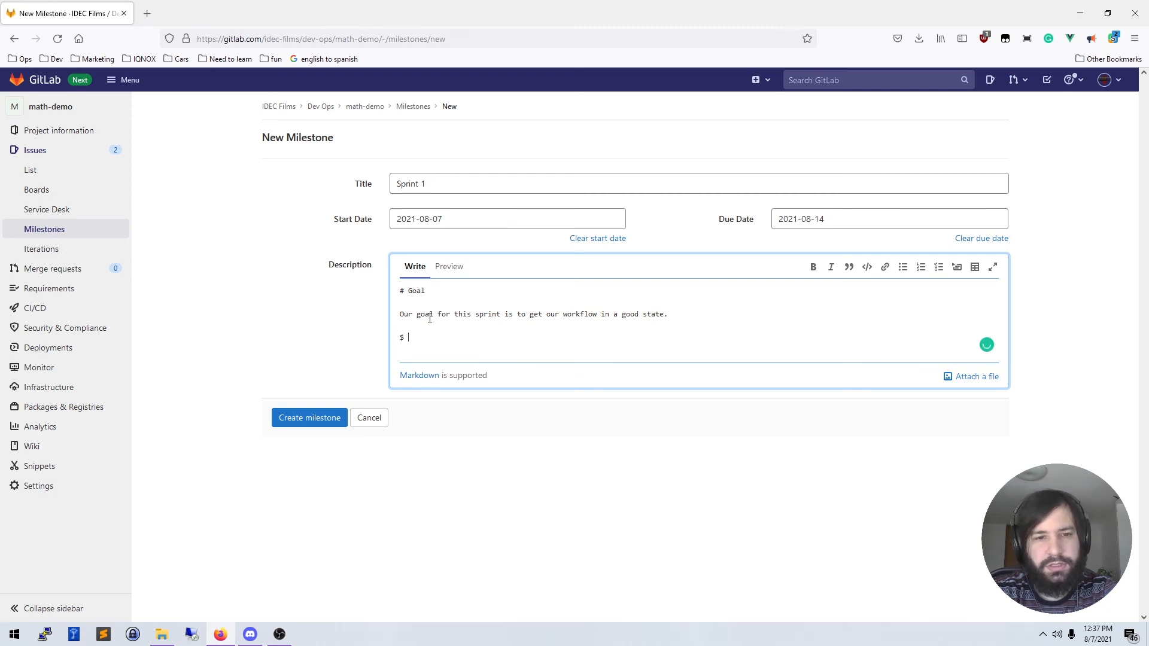
pyautogui.write('# Tas')
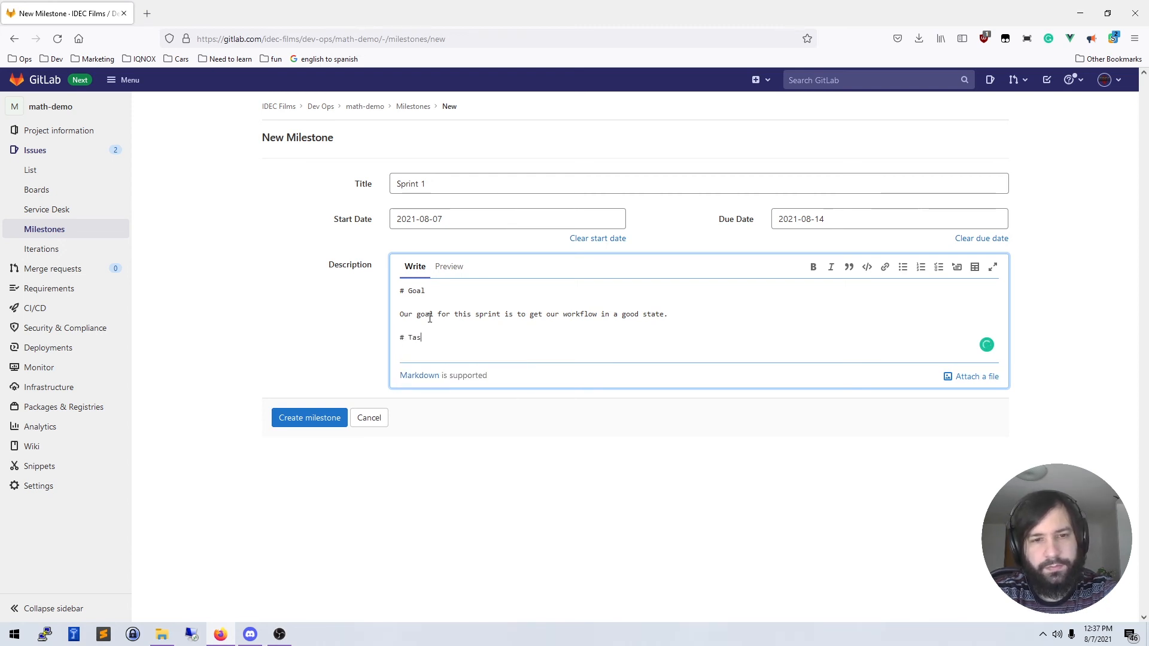
pyautogui.press('Return')
pyautogui.press('Return')
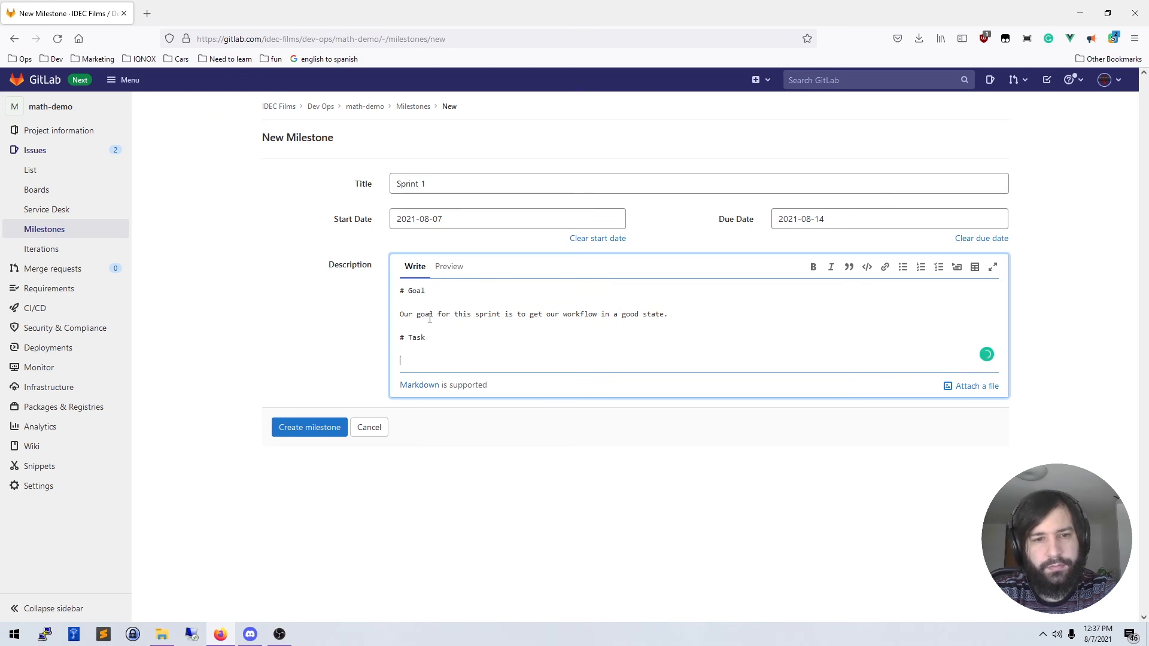
pyautogui.press('BackSpace')
pyautogui.press('BackSpace')
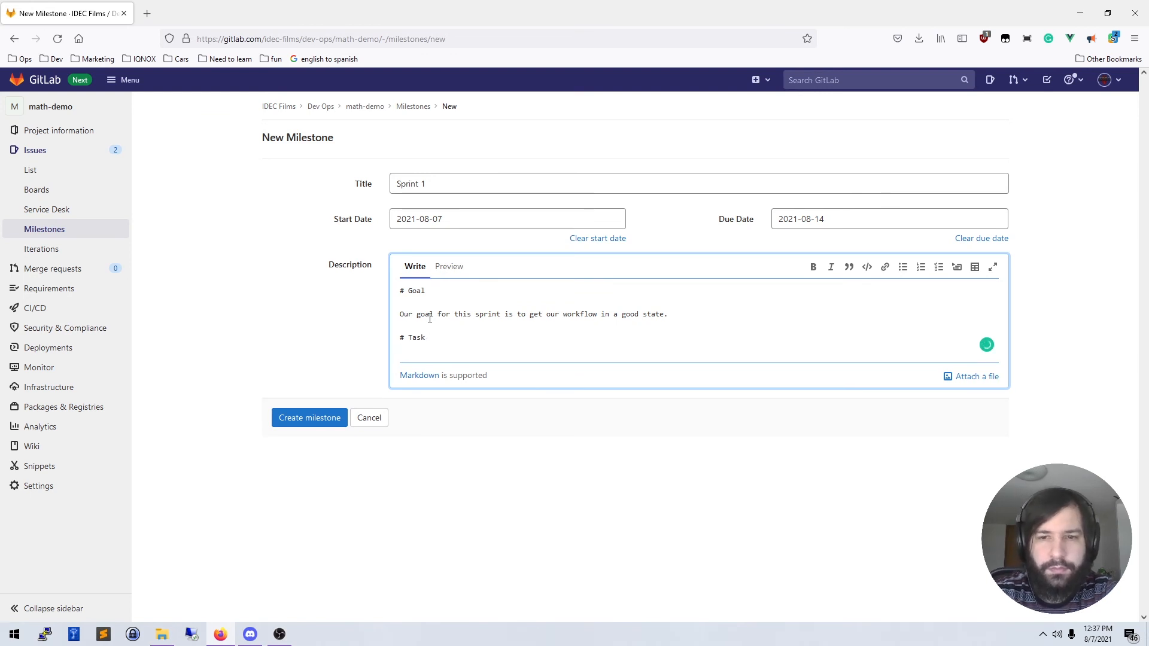
# Add a checkbox task list under the Task heading with the items "Task 1" and "Task 2".
pyautogui.click(938, 267)
pyautogui.press('Return')
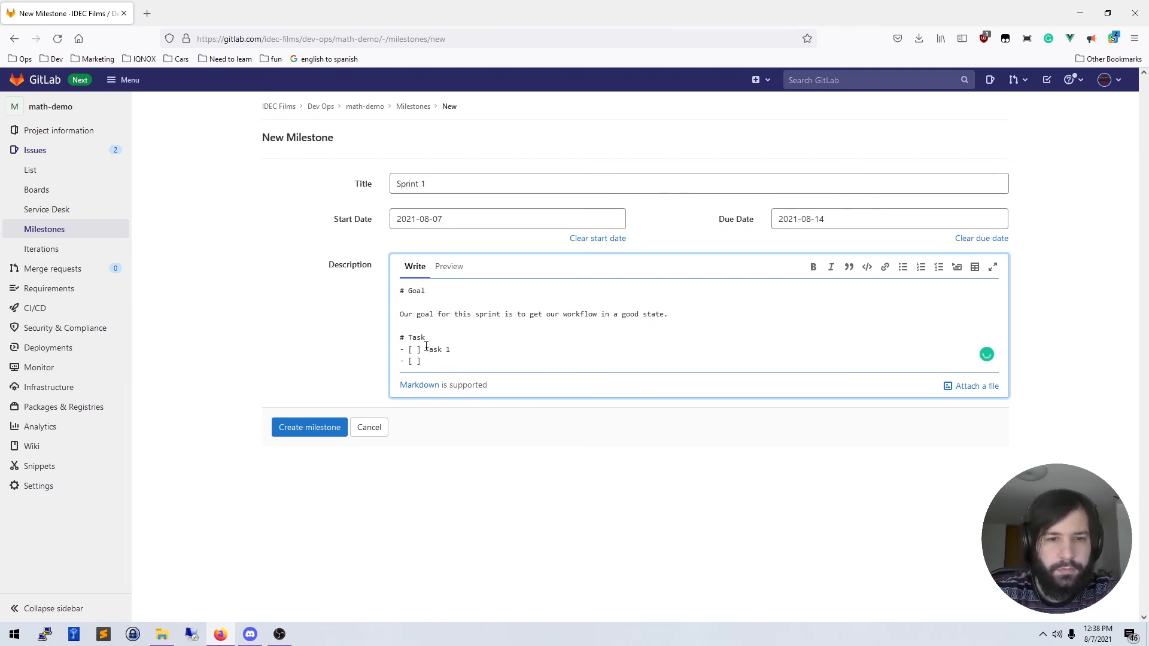
pyautogui.write('Task 2')
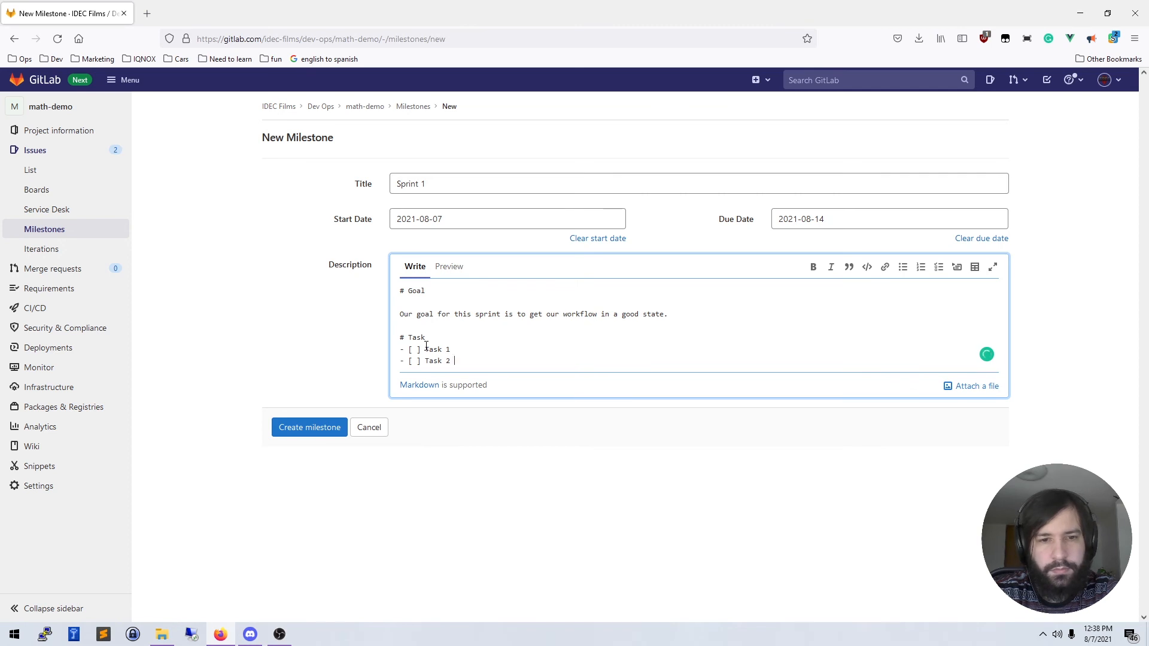
# Make the description headings plural, "# Goals" and "# Tasks", and create the Sprint 1 milestone.
pyautogui.click(446, 267)
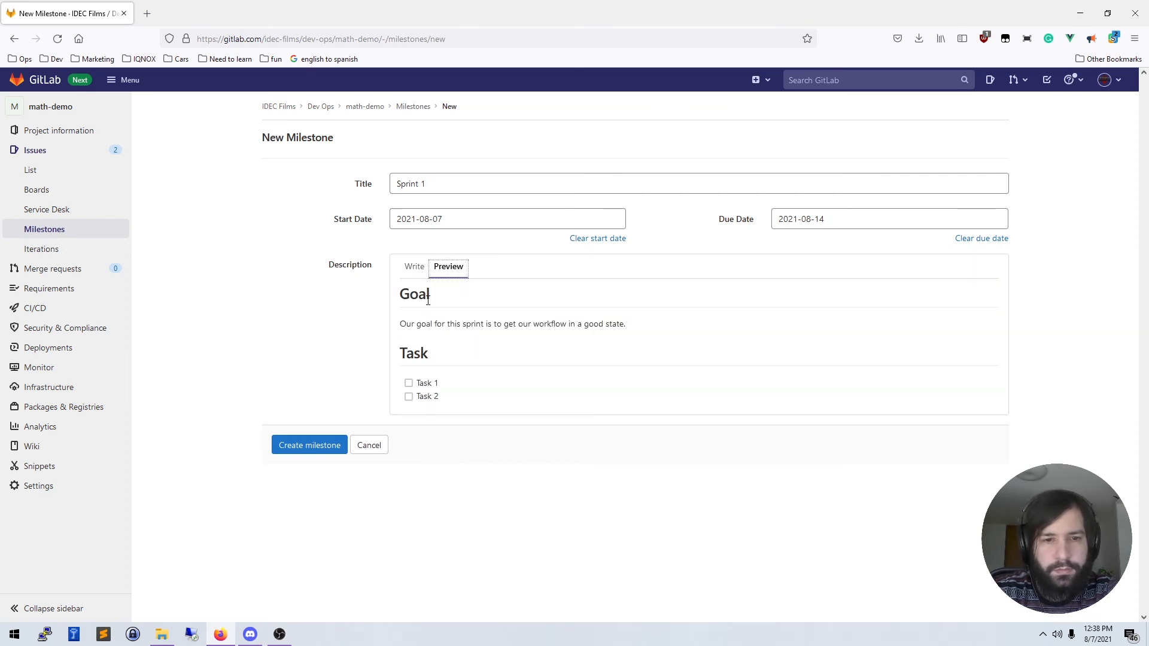
pyautogui.click(413, 267)
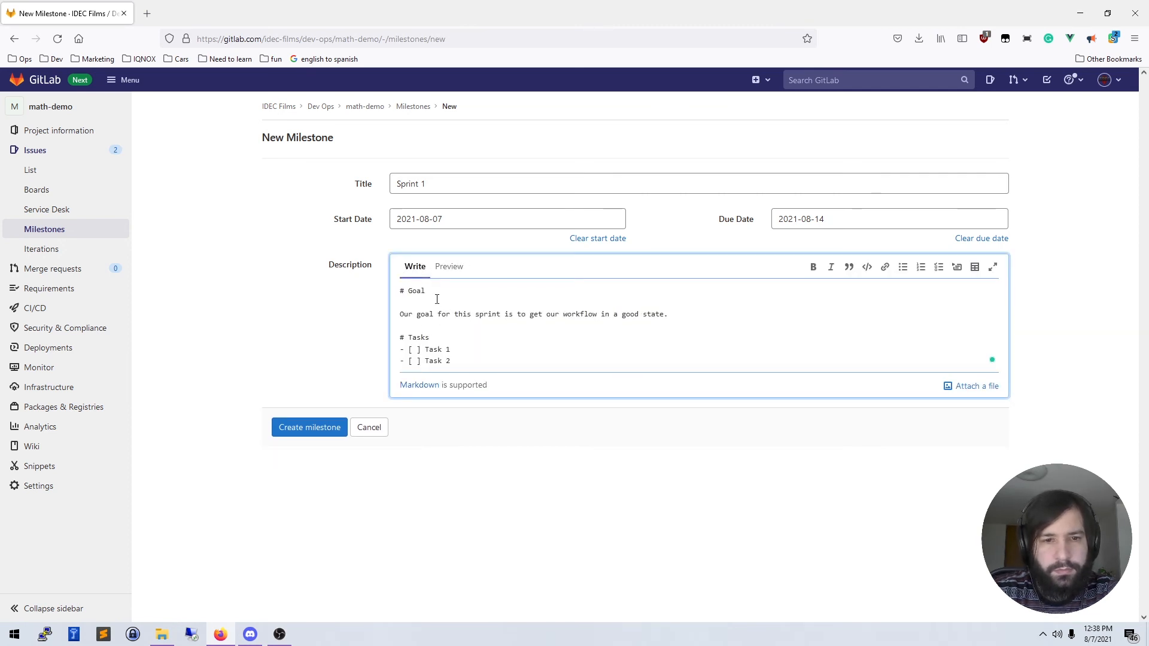
pyautogui.click(449, 267)
pyautogui.click(408, 269)
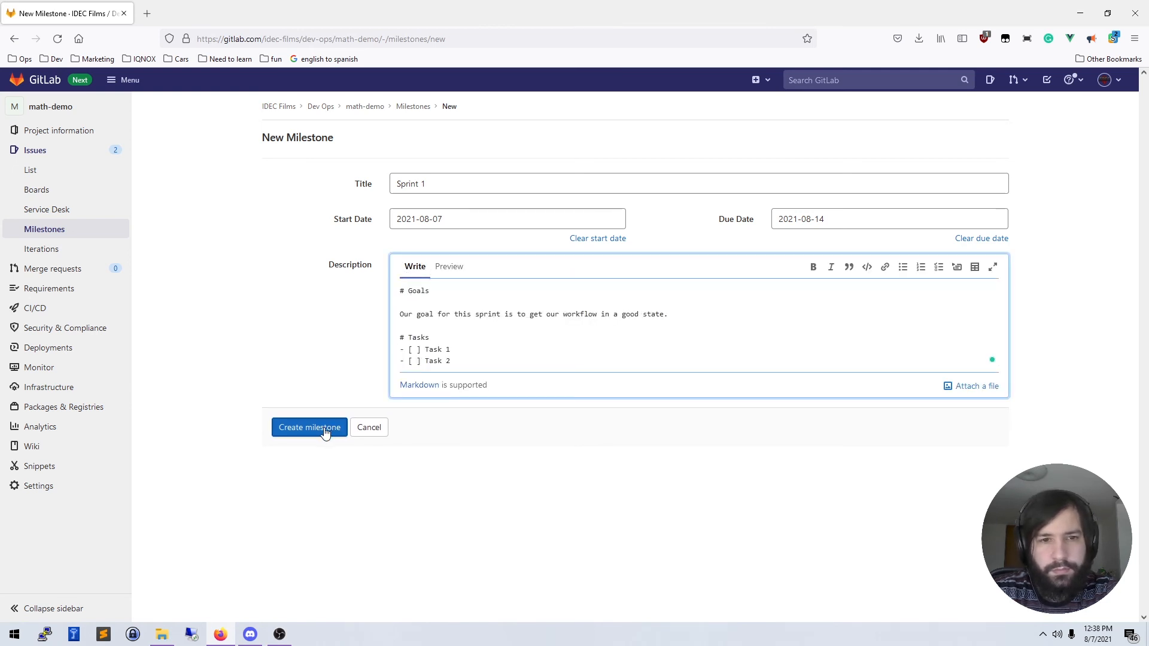
pyautogui.click(324, 430)
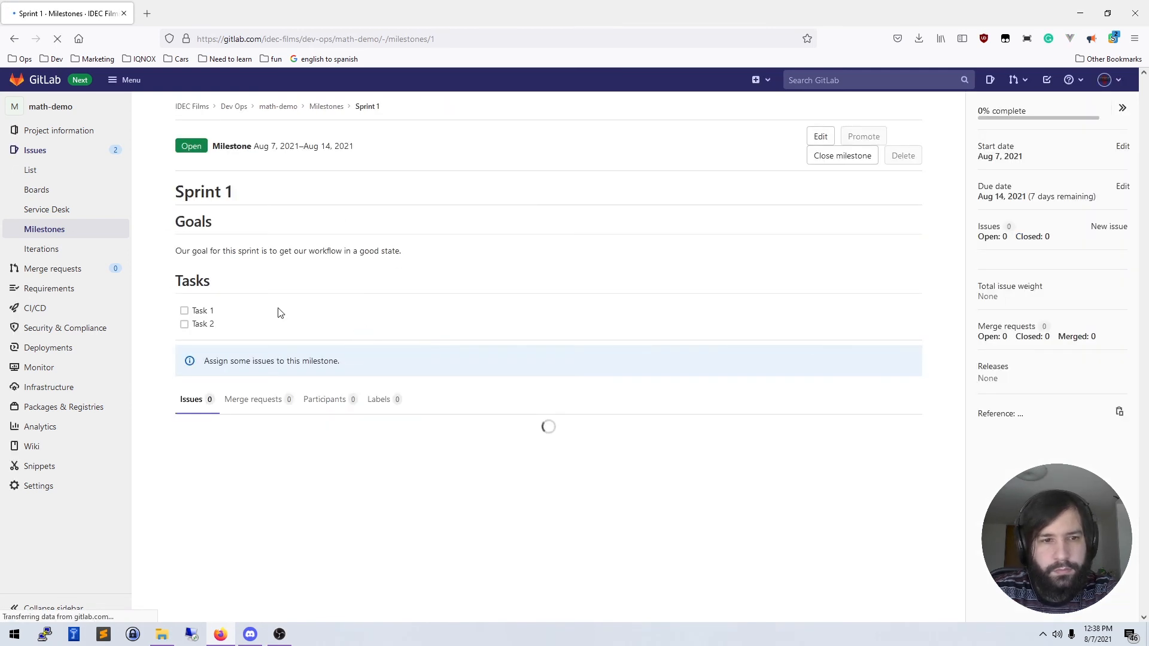
# Start another milestone titled "Sprint 2" with start date 2021-08-14 and due date 2021-08-21.
pyautogui.click(56, 229)
pyautogui.click(976, 144)
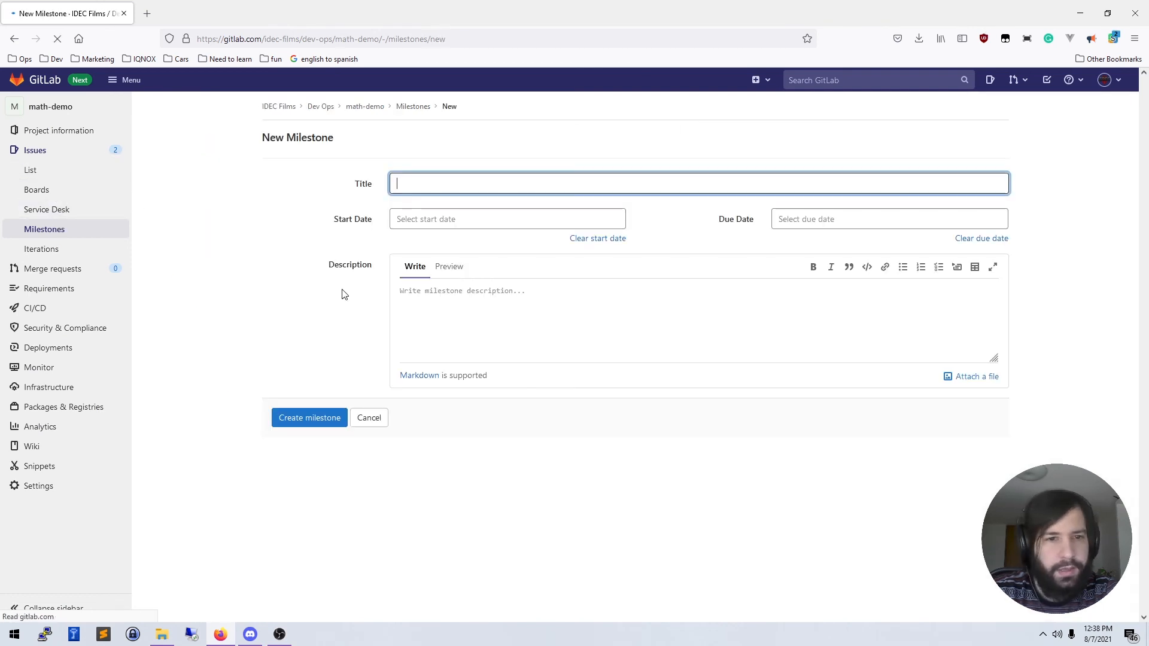
pyautogui.click(427, 188)
pyautogui.click(407, 213)
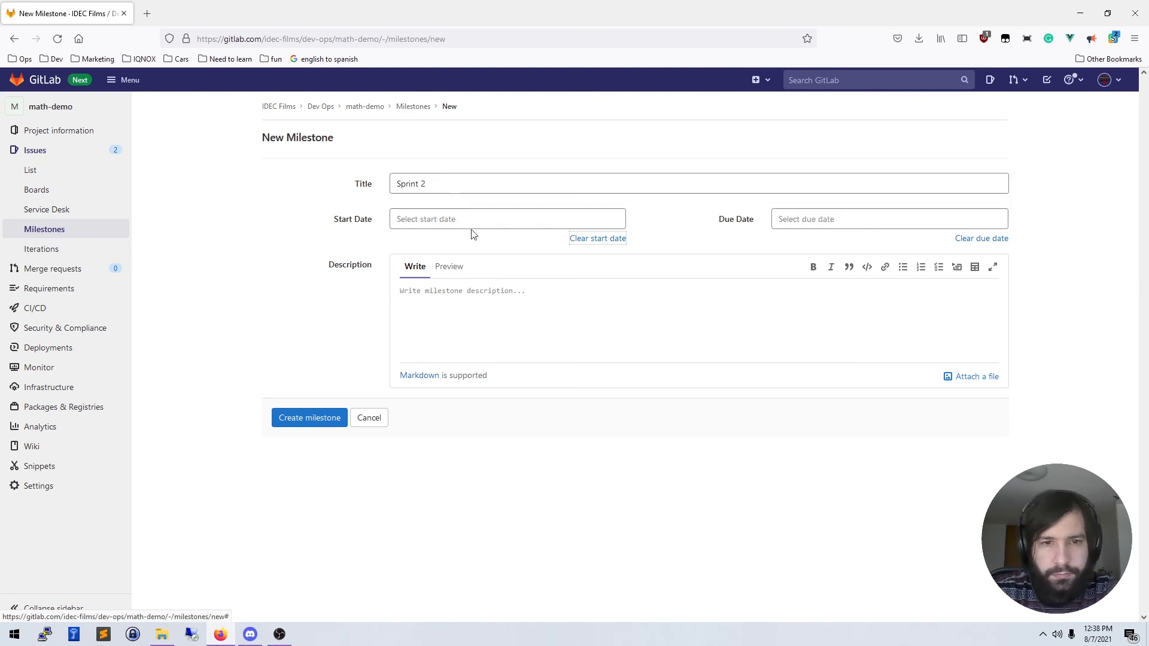
pyautogui.click(472, 220)
pyautogui.click(519, 294)
pyautogui.click(862, 219)
pyautogui.click(901, 312)
# Create Sprint 2 with a "Goals" section reading "This is our second sprint. We do not have any goals yet." and a "Tasks" bullet "TBD".
pyautogui.click(537, 301)
pyautogui.write('# Goals  This is our second sprint. We do not have any goals yet.')
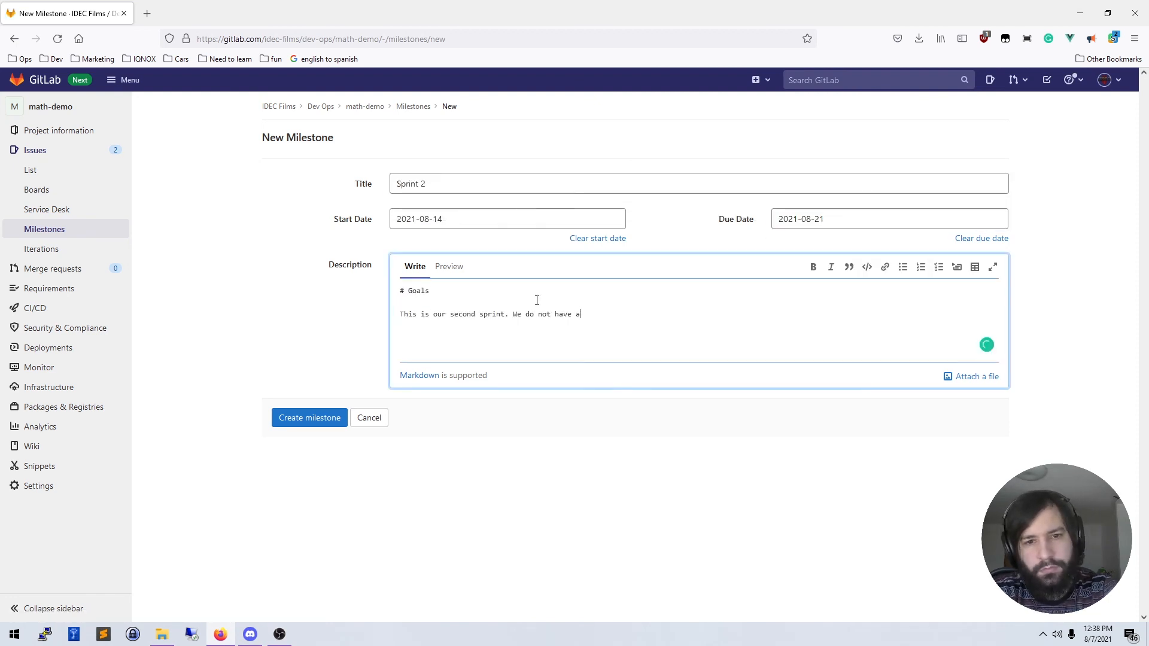
pyautogui.press('Return')
pyautogui.press('Return')
pyautogui.write('% Tasks TBD')
pyautogui.click(310, 418)
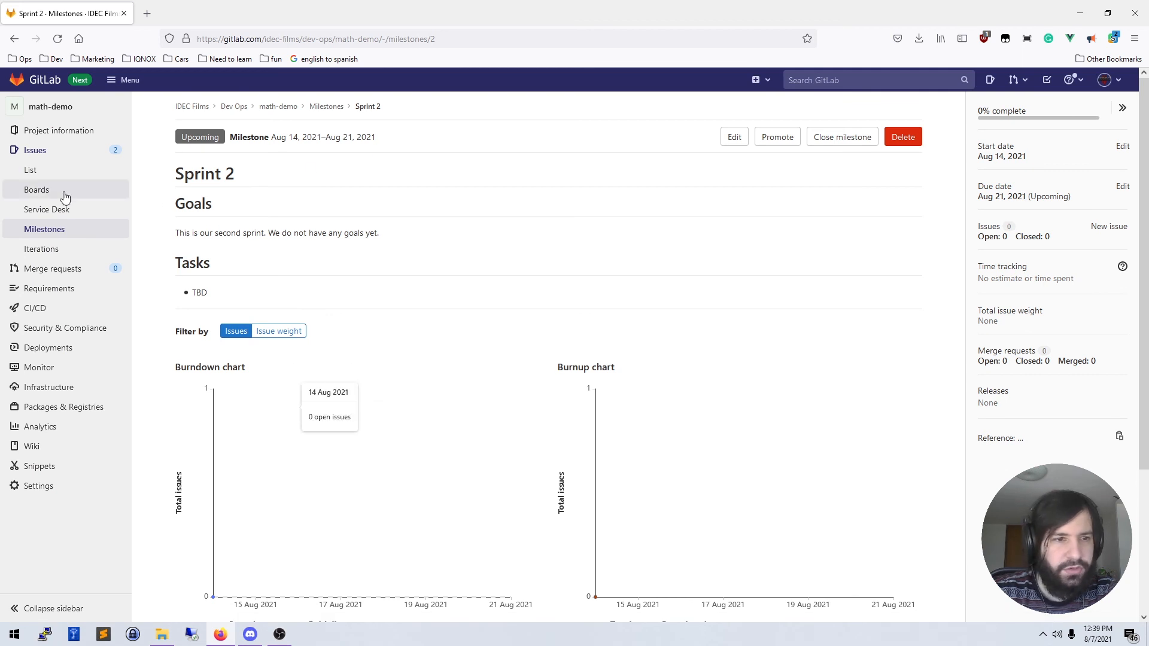
pyautogui.click(51, 230)
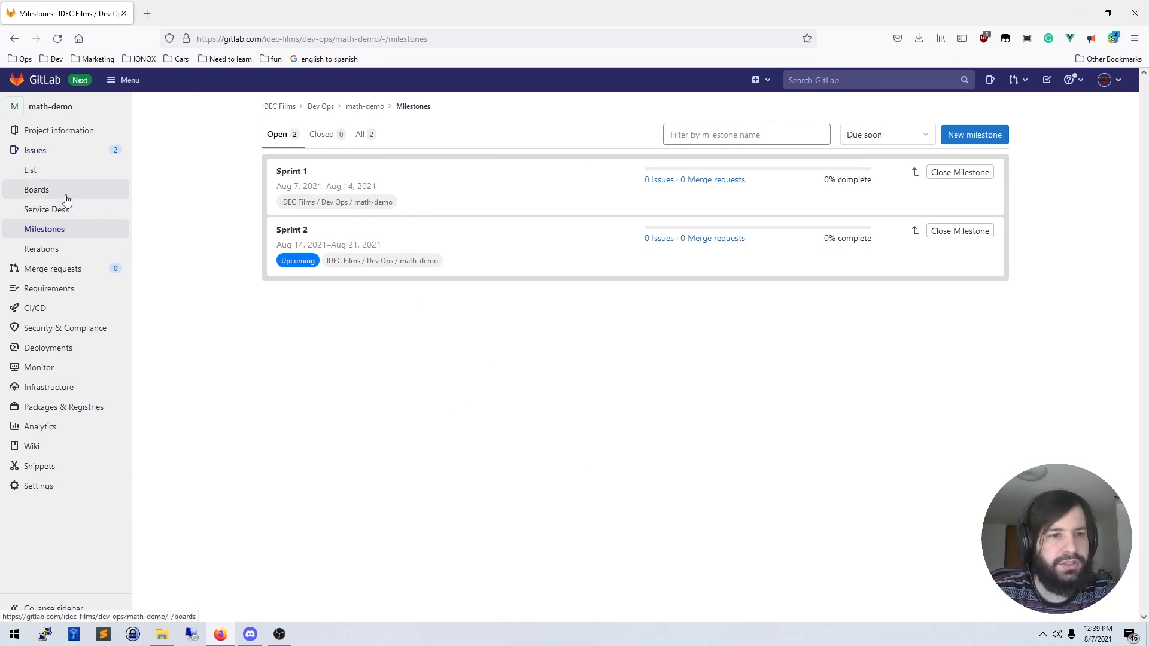
pyautogui.moveTo(79, 132)
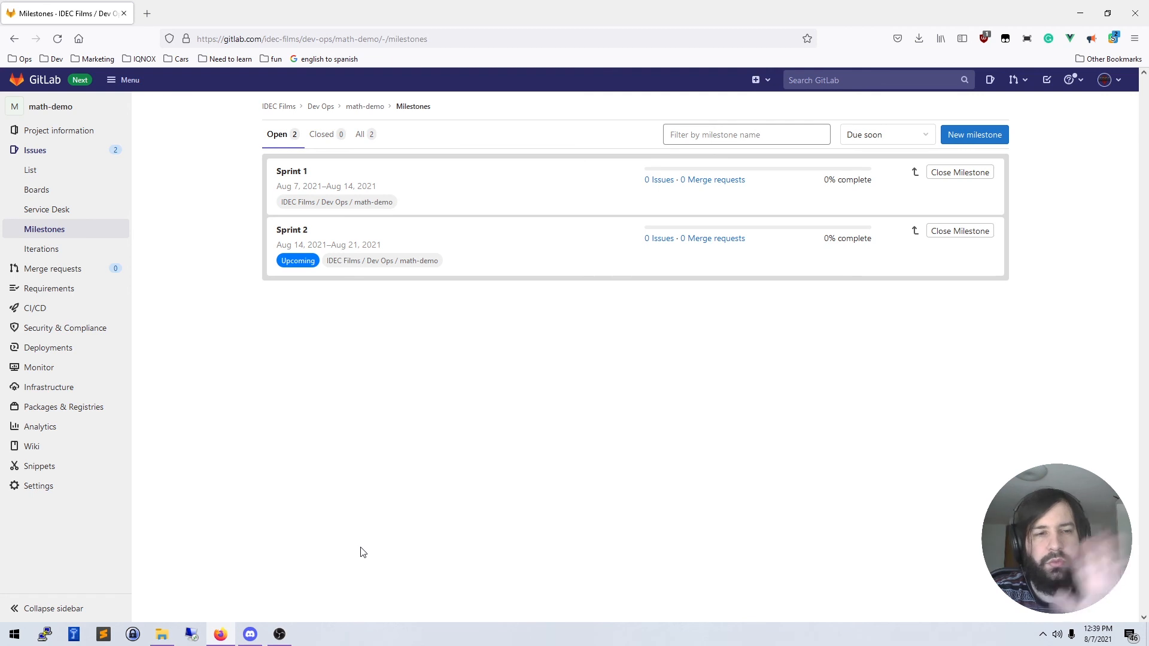
pyautogui.moveTo(286, 636)
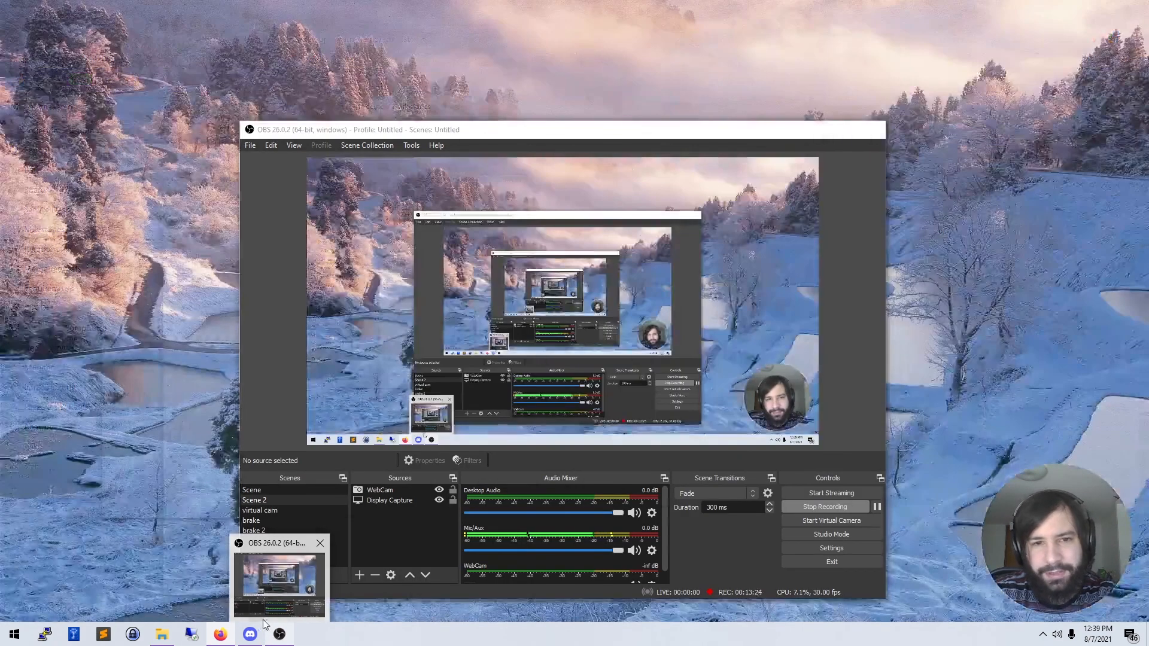
pyautogui.moveTo(131, 368)
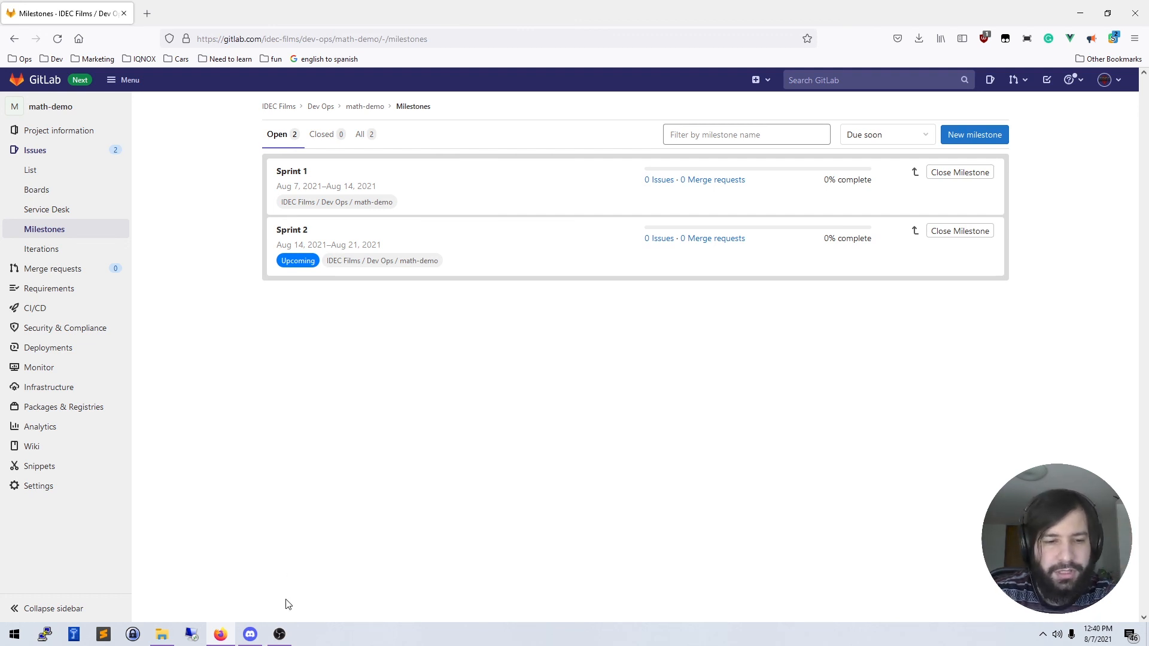
pyautogui.moveTo(280, 639)
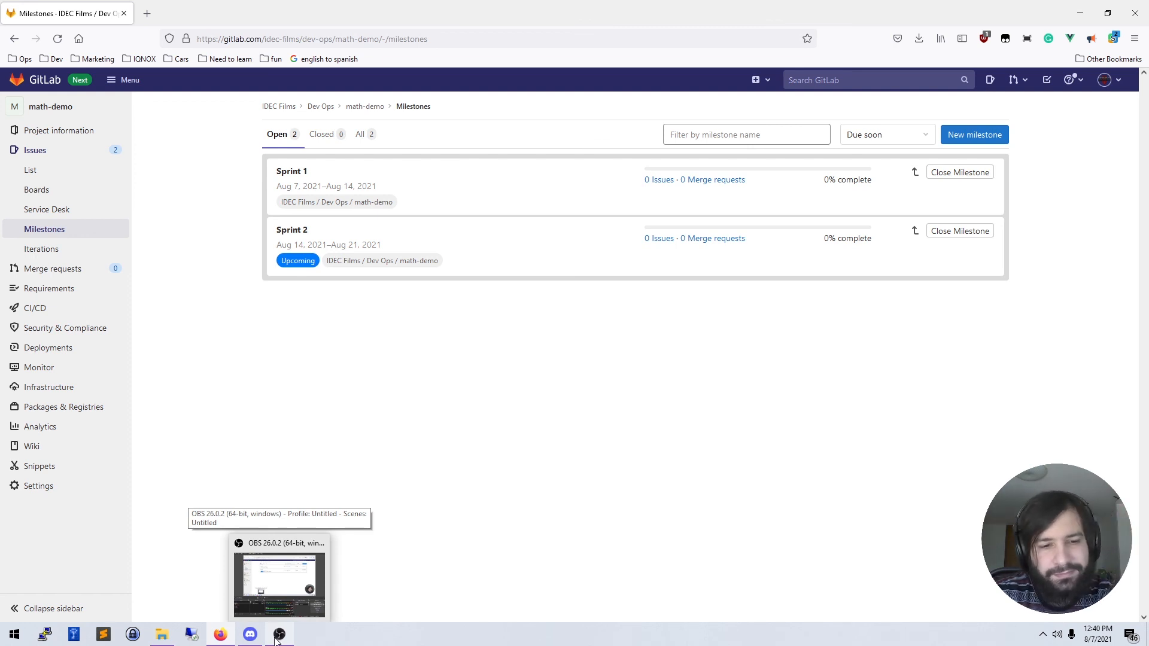
pyautogui.click(278, 636)
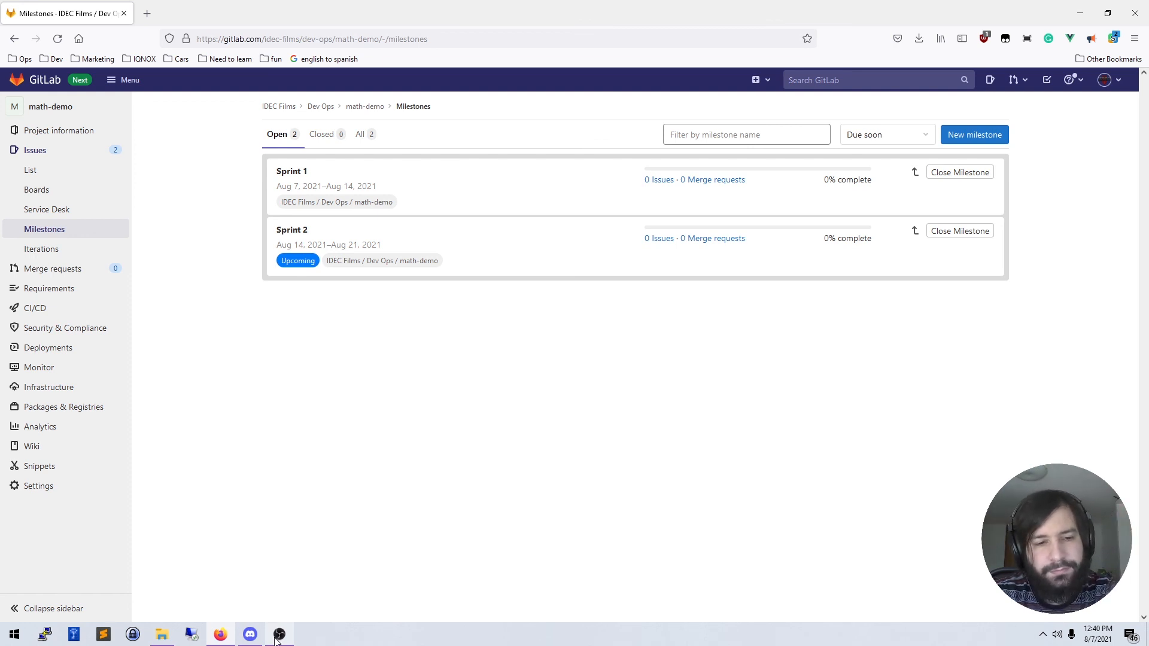